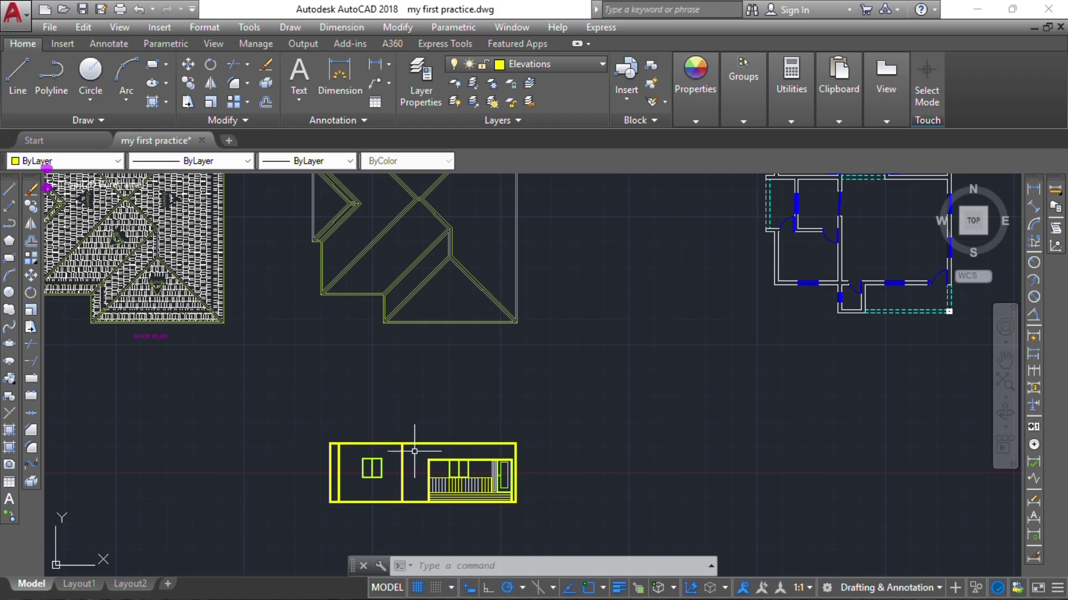
Draw a 1500-unit line at 22° from the top of the wall line between the window and the porch.
scroll(319, 456, "up", 4)
scroll(445, 451, "down", 2)
middle_click_drag(445, 451, 311, 411)
scroll(298, 496, "up", 2)
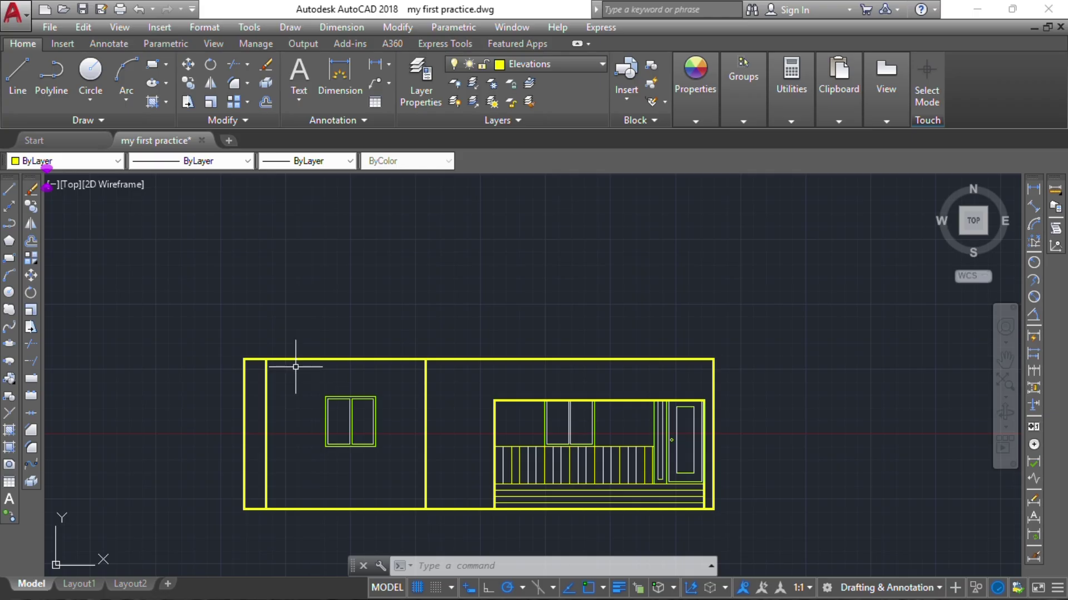
scroll(420, 379, "up", 4)
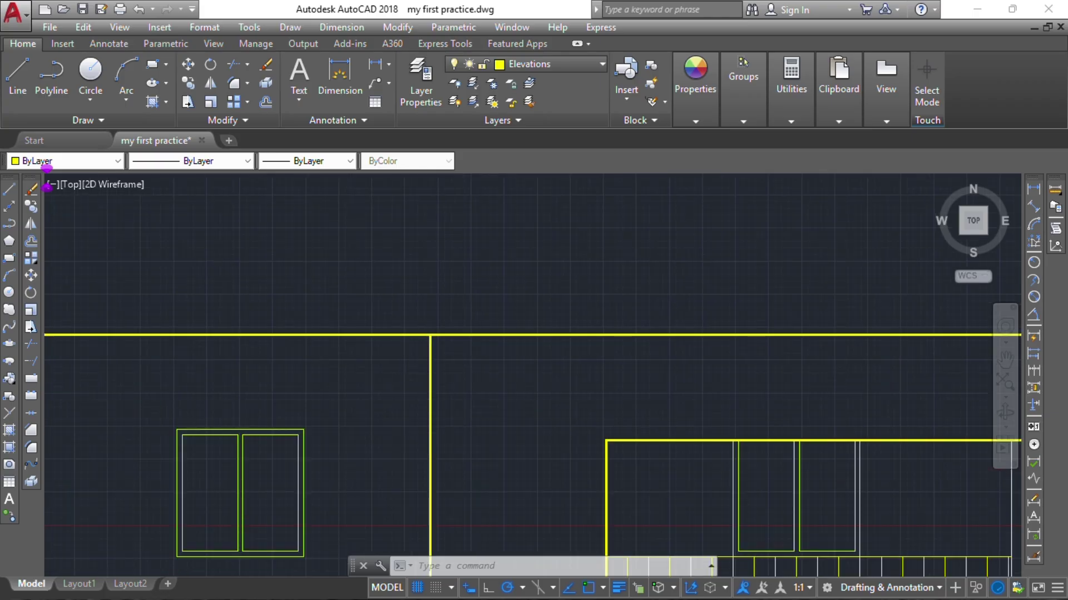
scroll(324, 312, "down", 2)
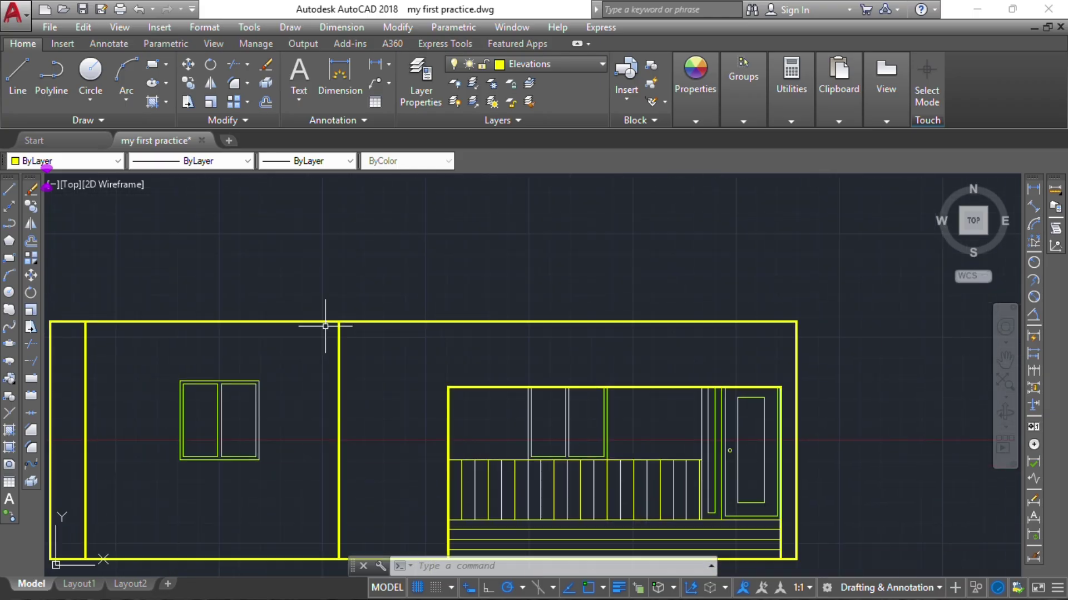
left_click(11, 189)
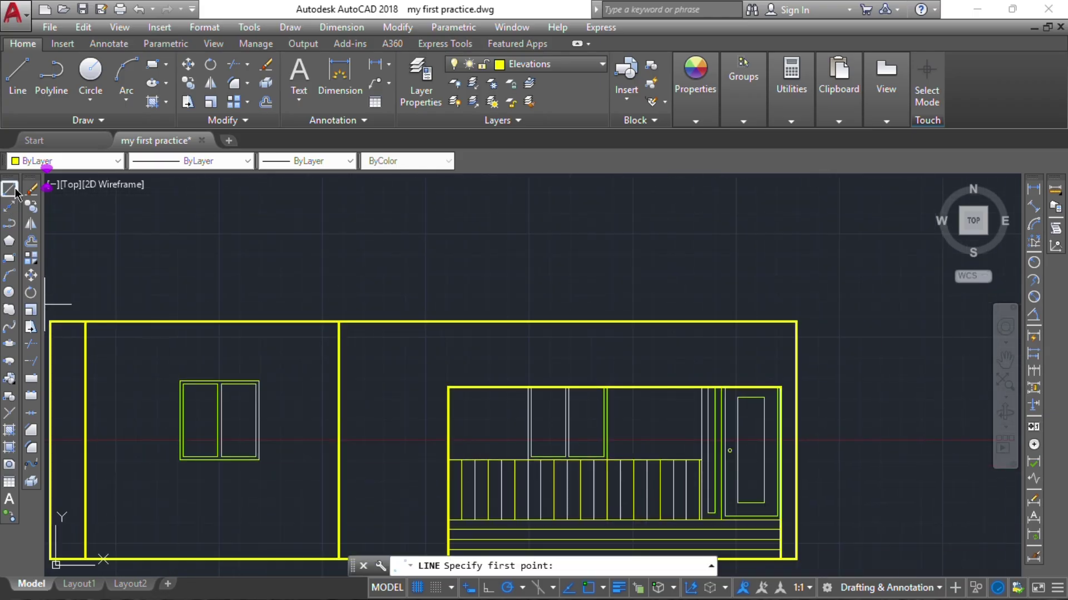
left_click(338, 322)
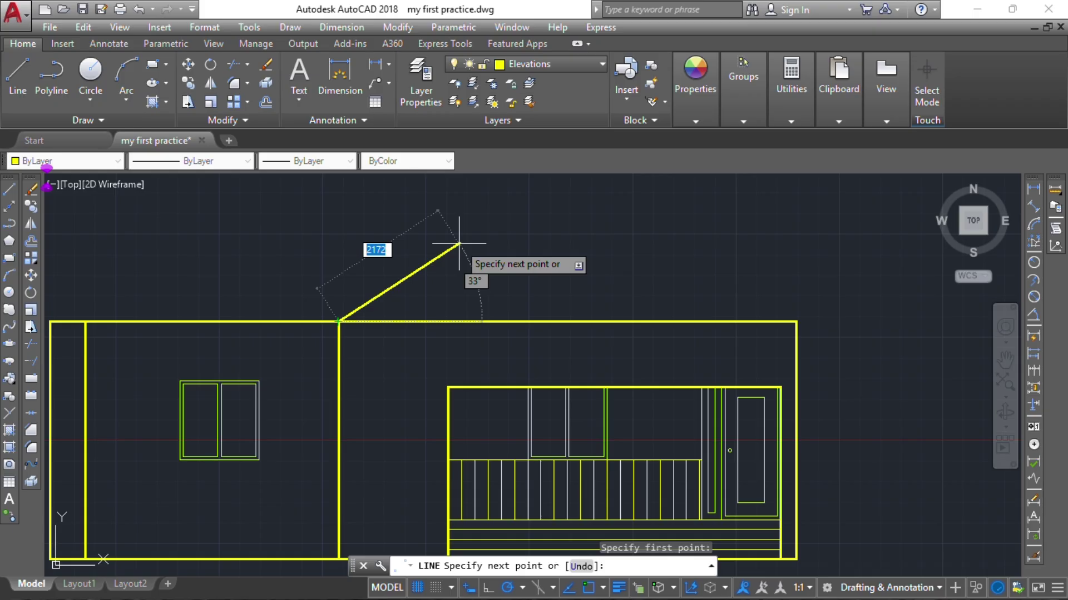
key("shift")
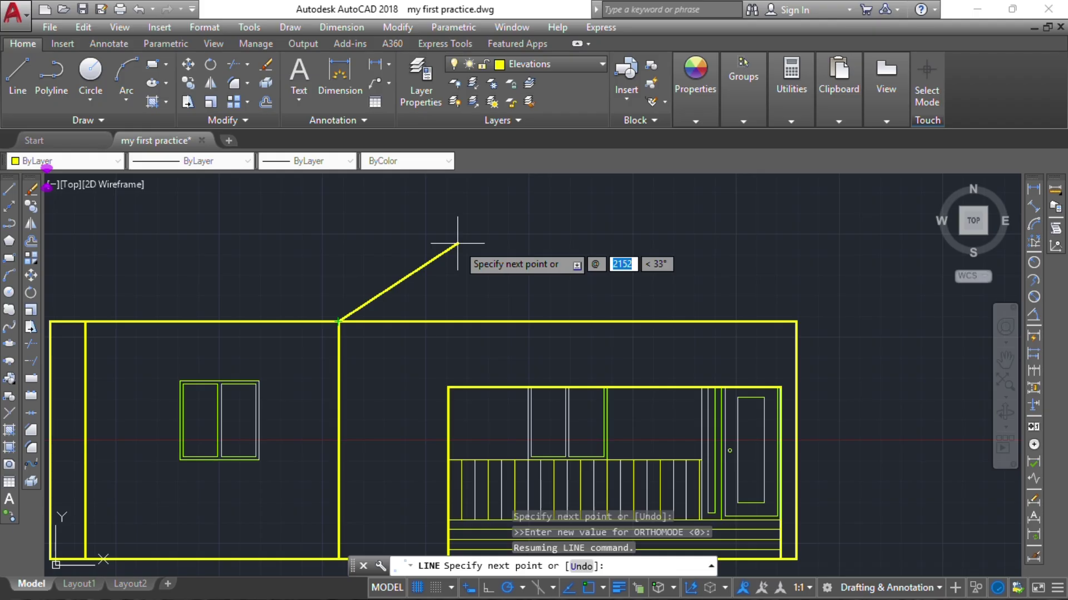
type("1500")
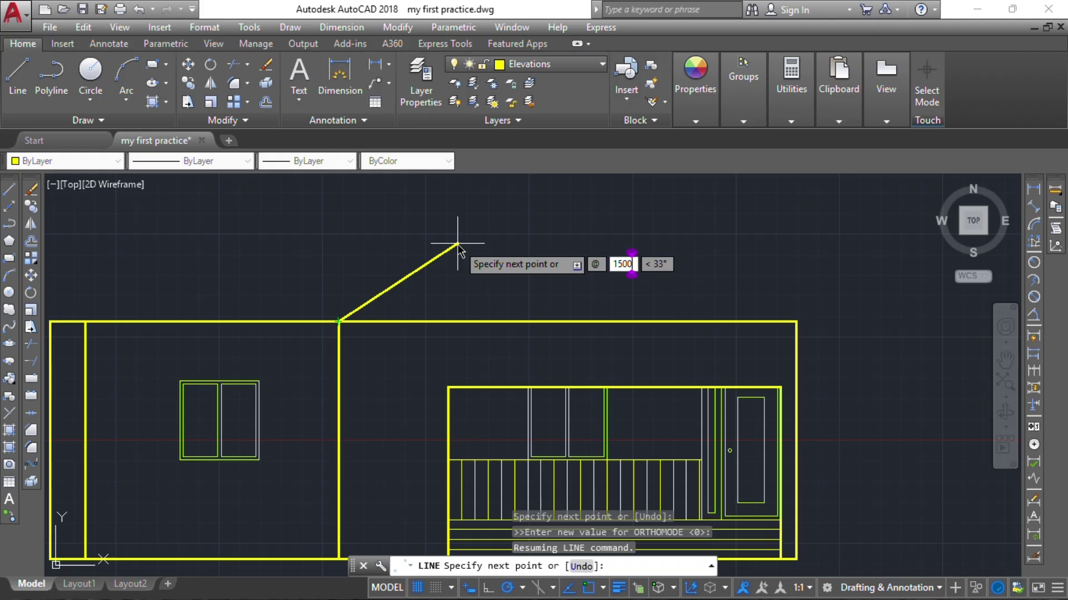
key("Tab")
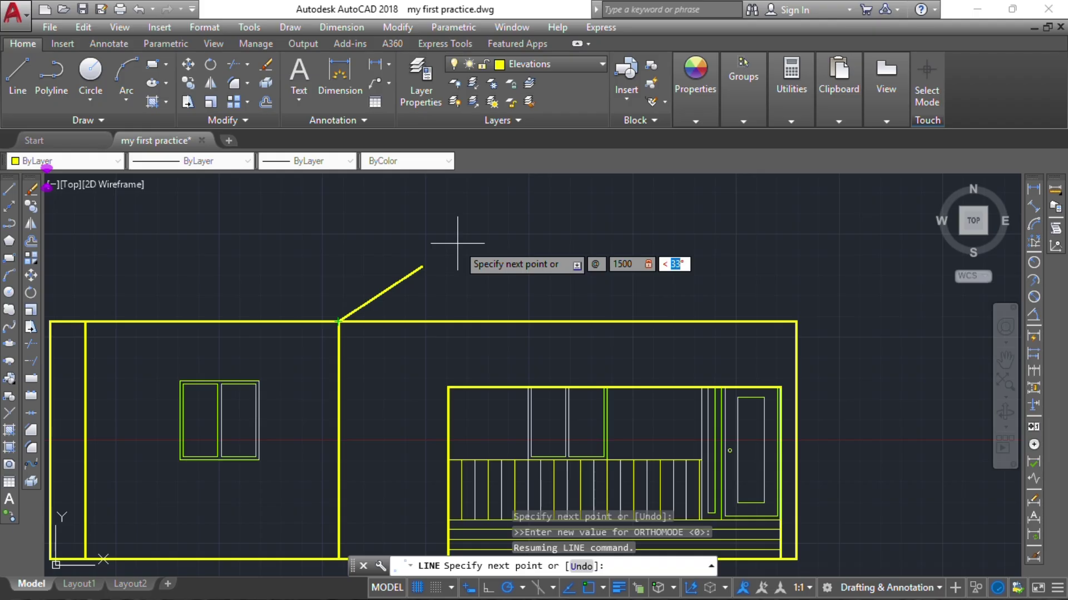
type("22")
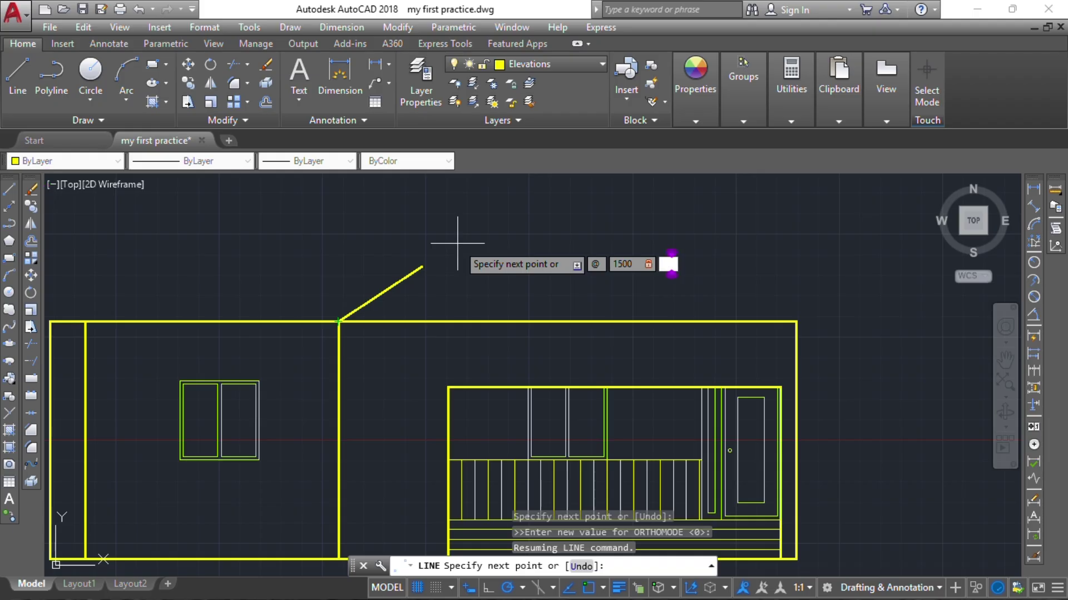
key("Return")
key("Escape")
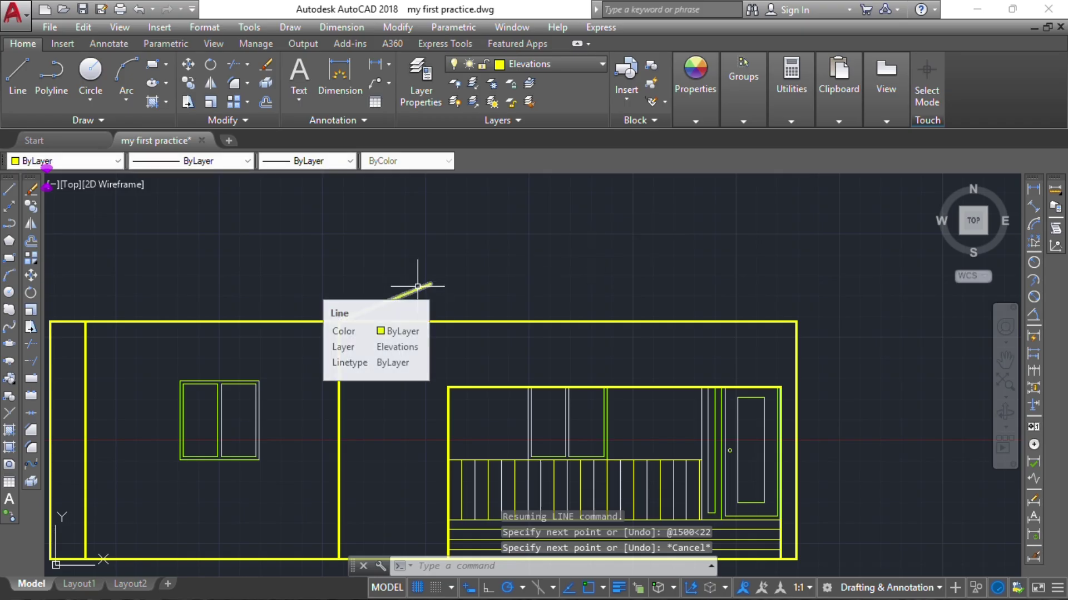
Mirror the 22° roof line about a vertical axis above the porch section, keeping the original.
scroll(419, 286, "down", 2)
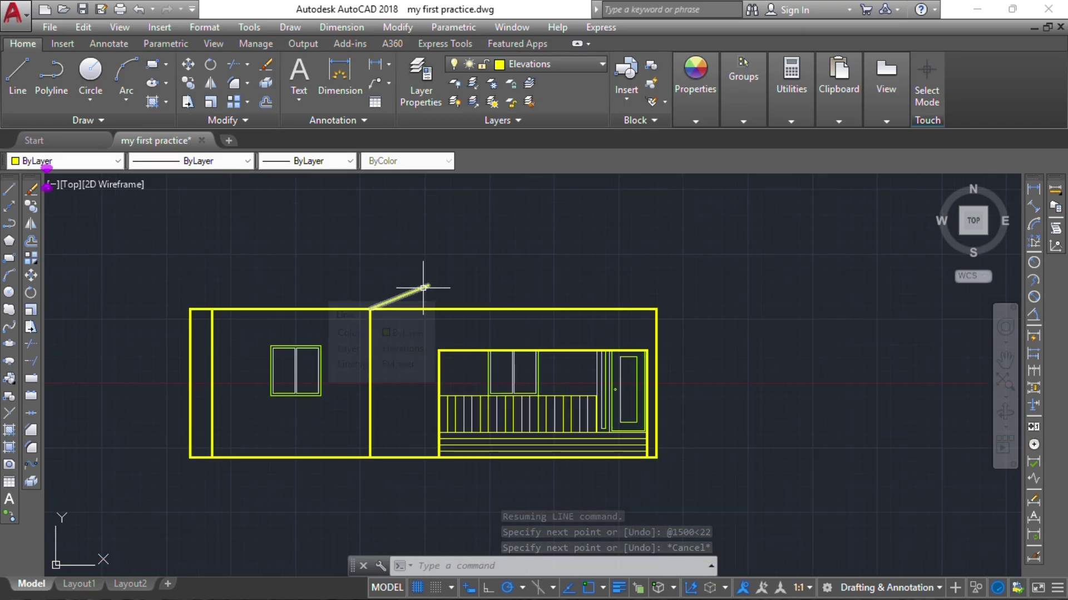
left_click(423, 288)
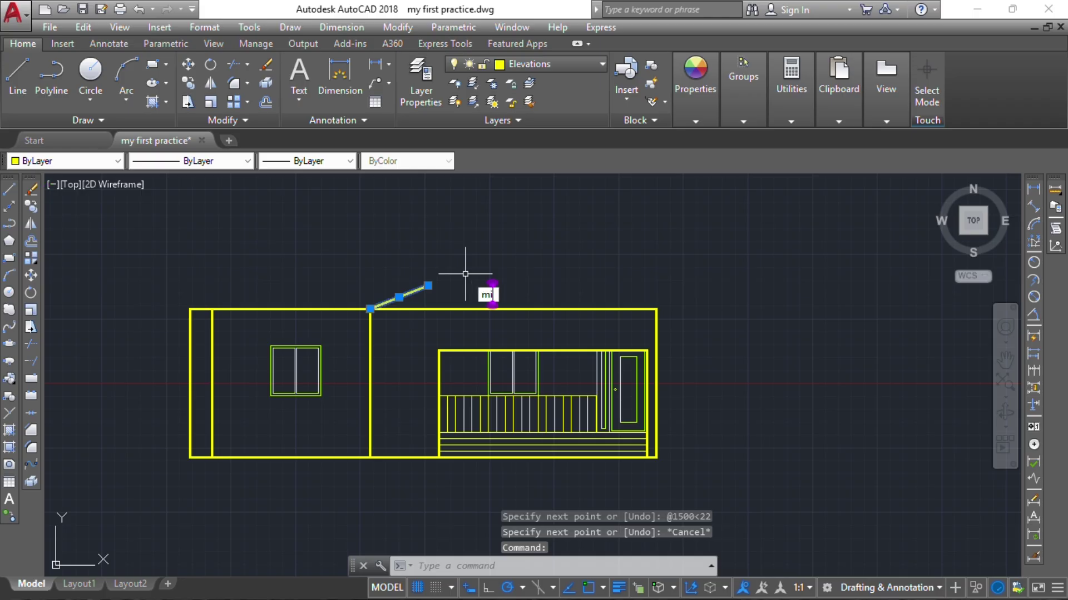
key("Return")
left_click(471, 309)
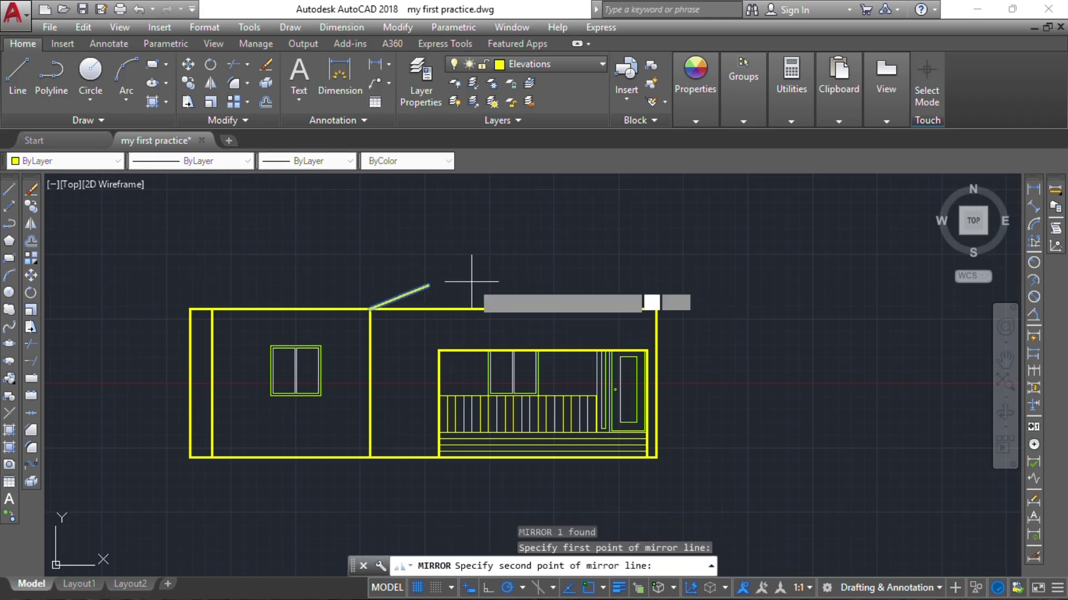
left_click(470, 244)
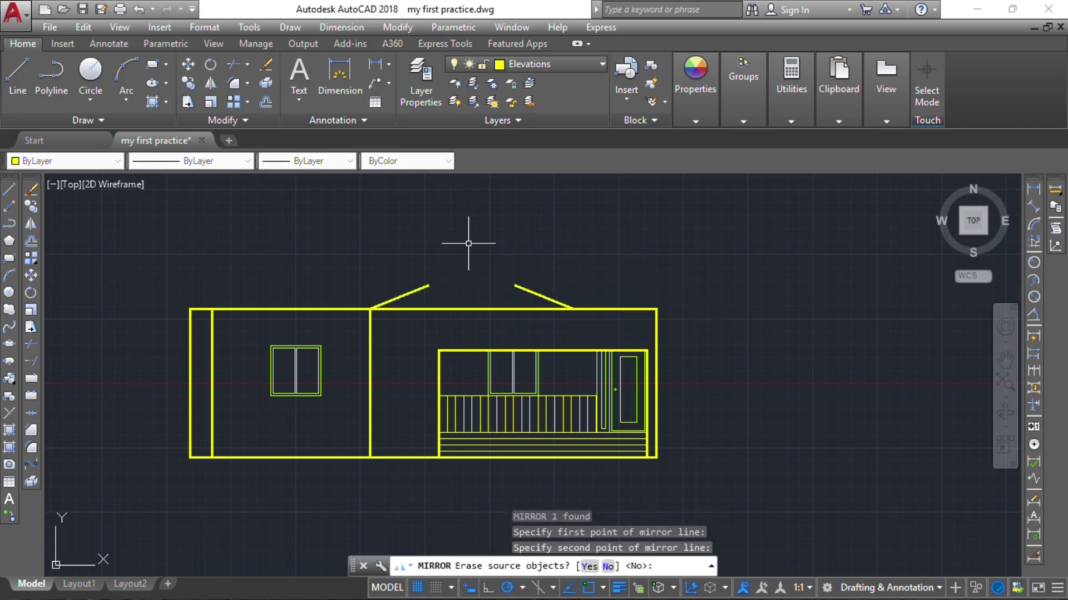
key("Return")
Move the mirrored 22° line so its lower end meets the upper outer corner of the porch-side wall.
left_click(542, 297)
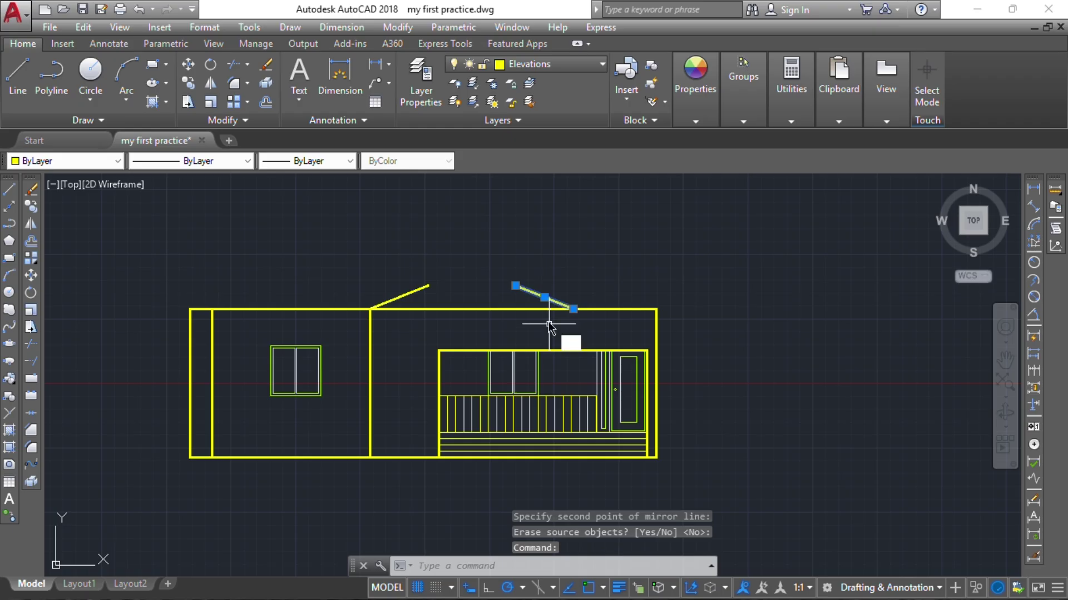
type("m")
key("Return")
left_click(574, 309)
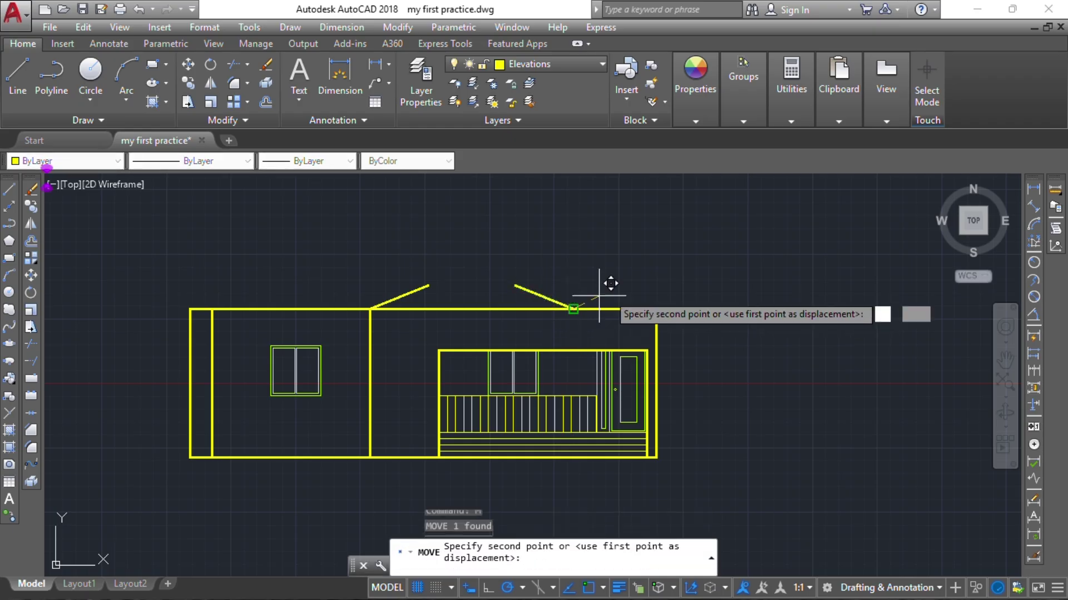
left_click(652, 297)
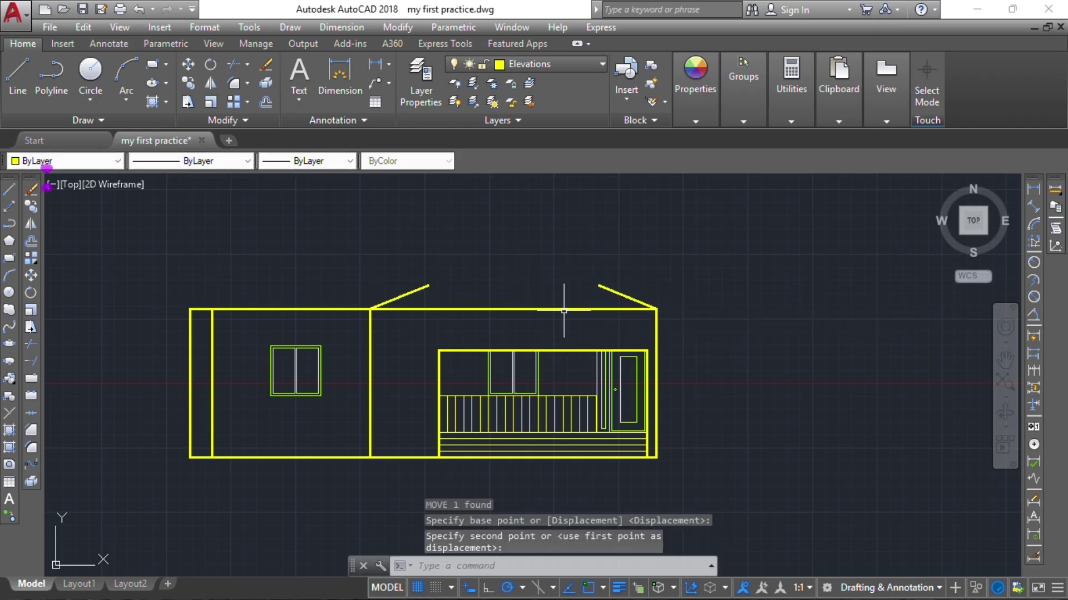
Chamfer the two 22° roof lines so they meet at a ridge point.
left_click(248, 85)
left_click(215, 138)
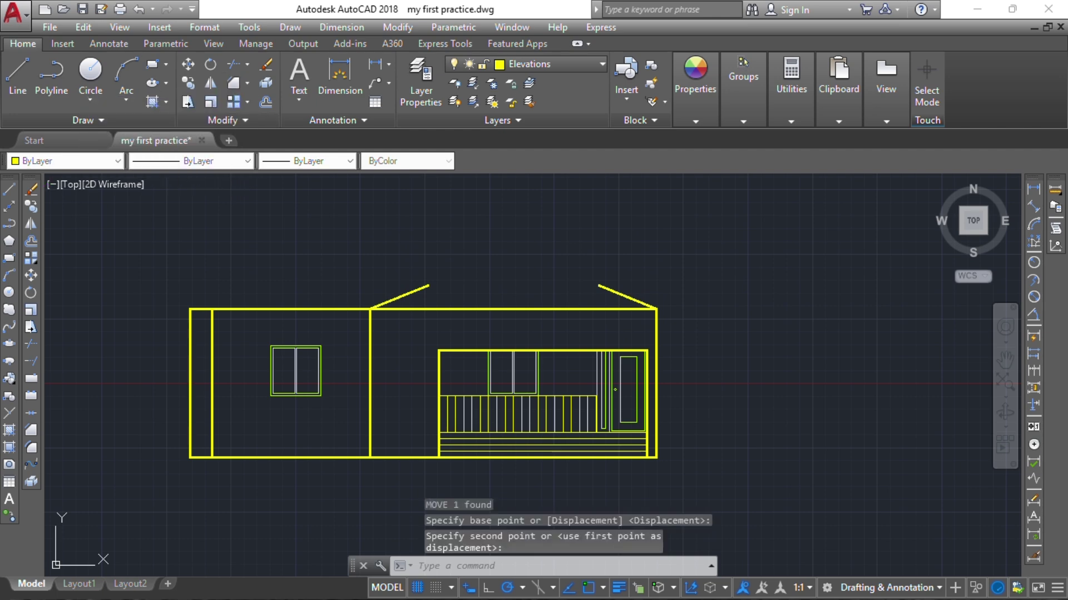
left_click(405, 295)
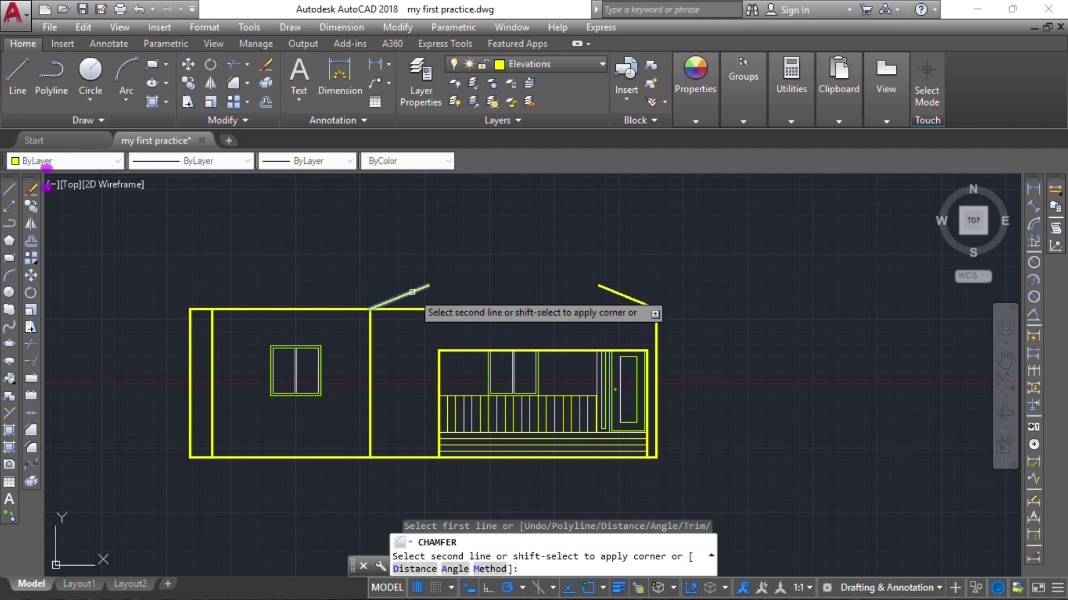
left_click(602, 284)
Delete both sloped lines of the 22° gable roof above the porch section.
scroll(556, 272, "down", 2)
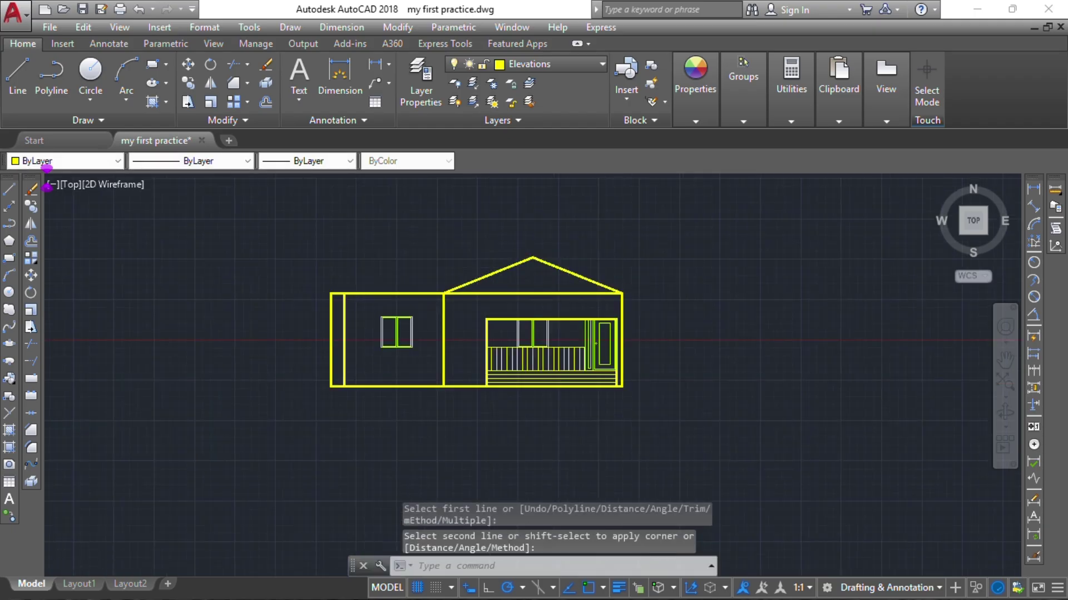
scroll(566, 267, "down", 2)
middle_click_drag(566, 267, 503, 389)
scroll(502, 388, "up", 2)
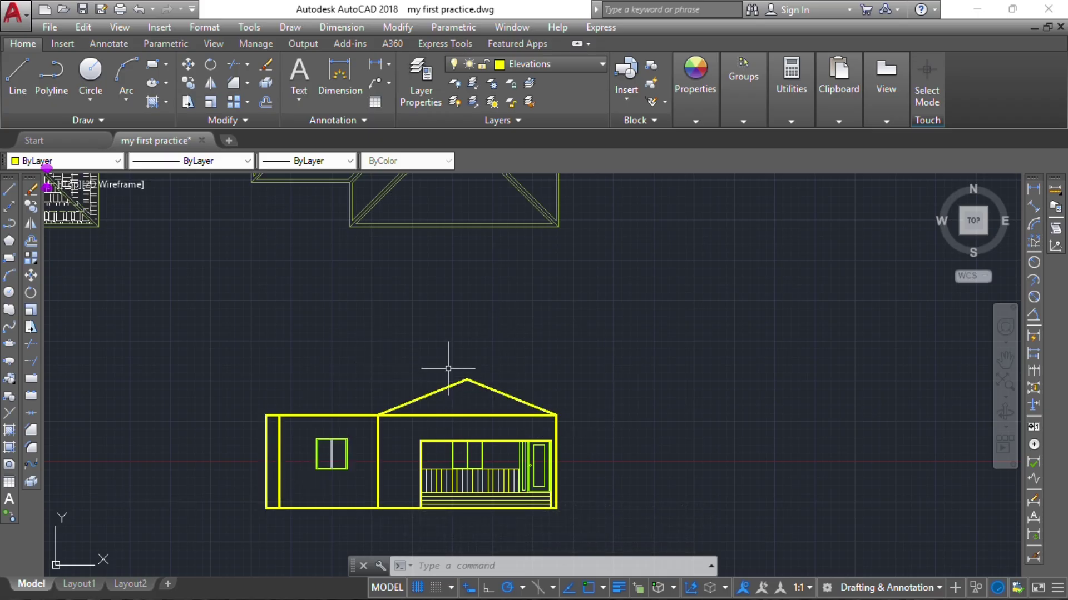
scroll(457, 391, "up", 2)
left_click(489, 397)
left_click(434, 305)
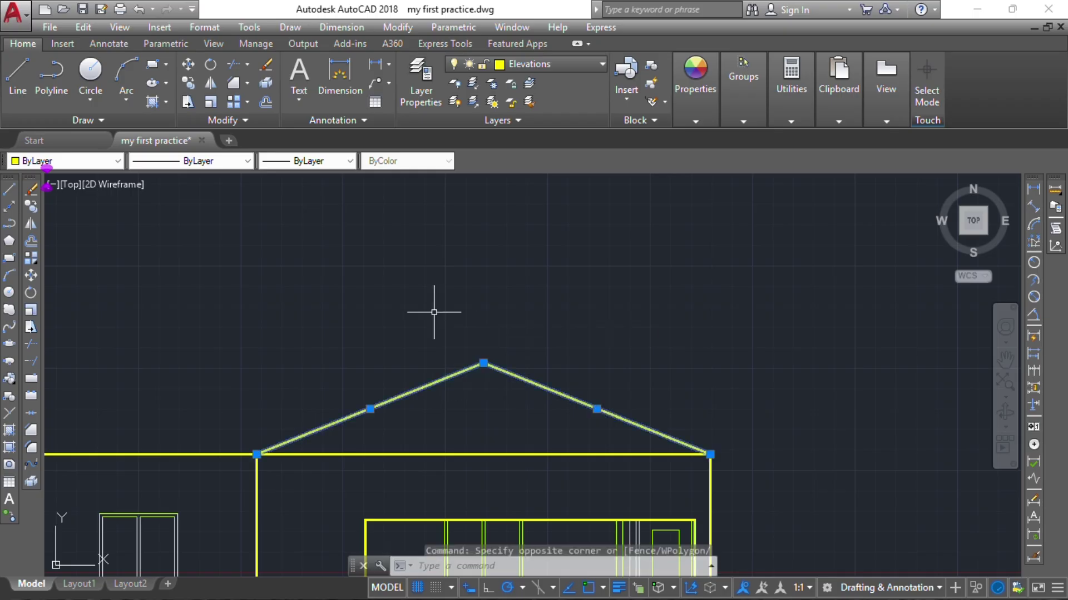
key("Delete")
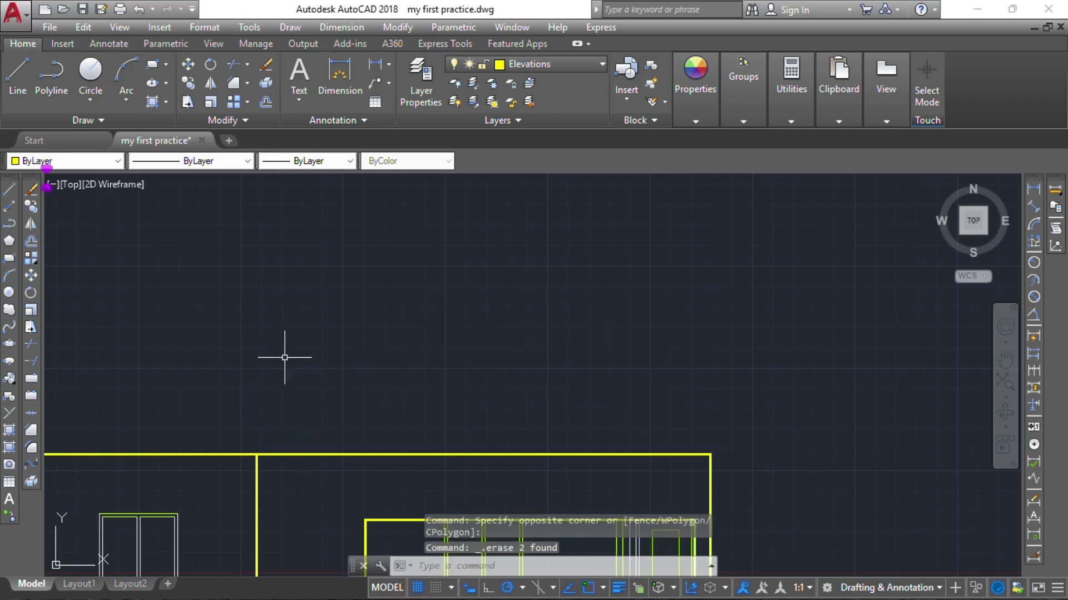
Draw a 1500-unit line at 25° from the top of the wall line between the window and the porch.
key("Return")
left_click(256, 454)
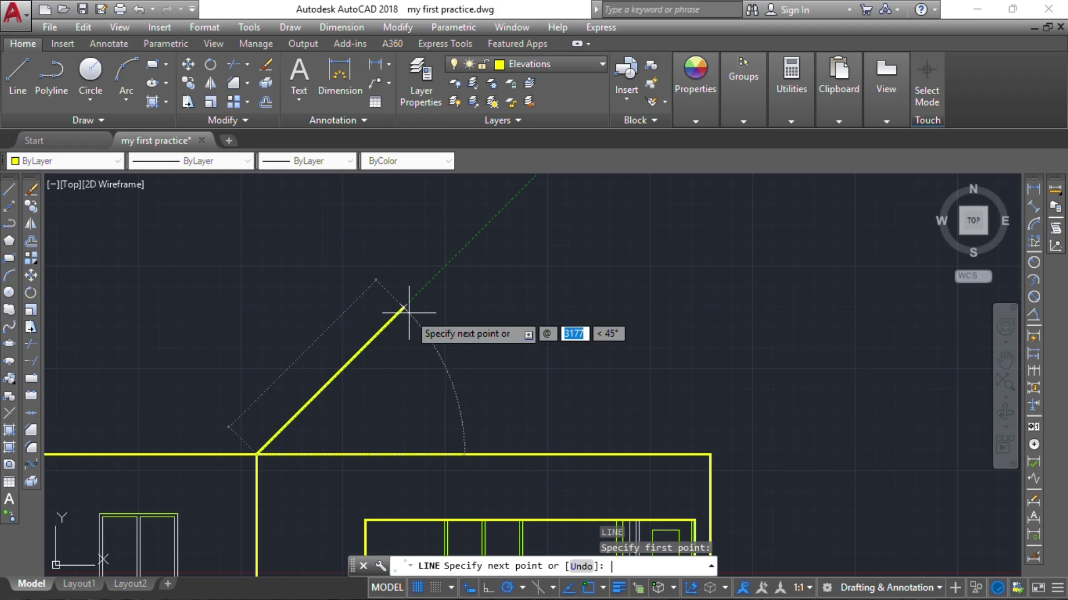
type("1500")
key("Tab")
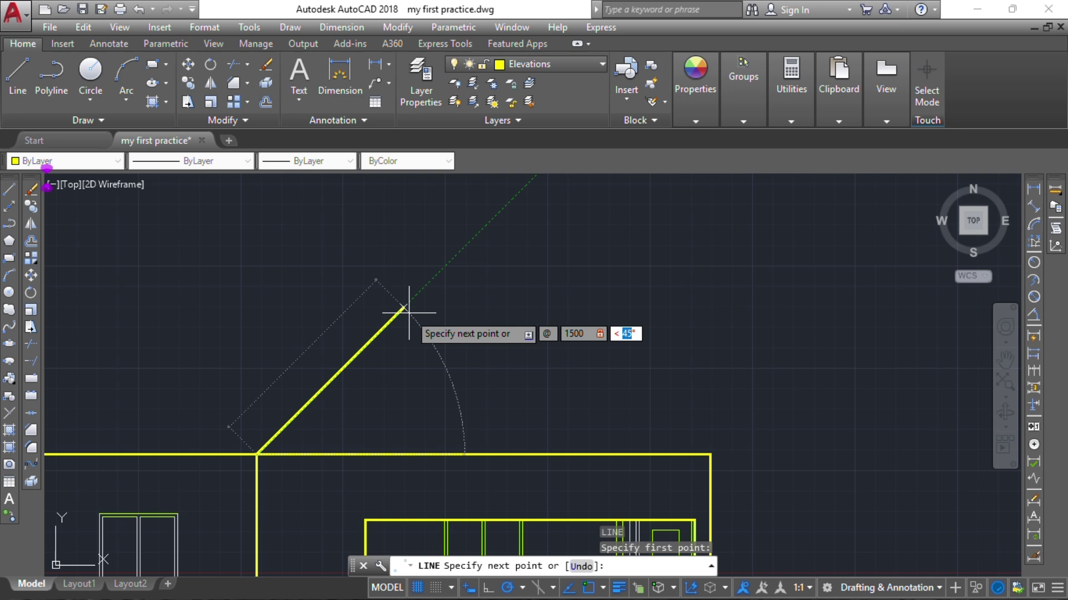
key("Return")
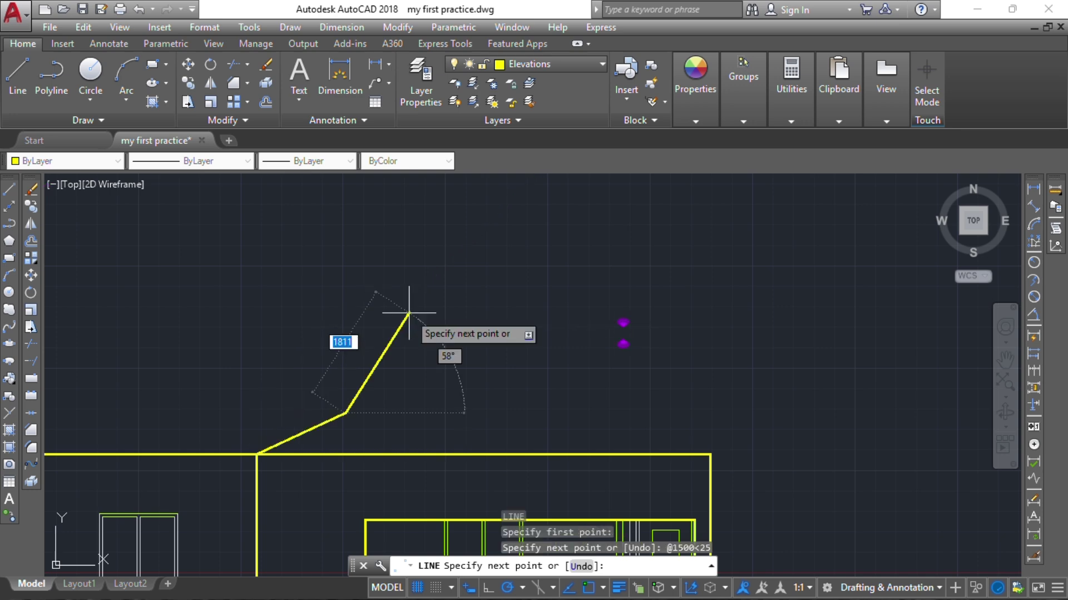
key("Escape")
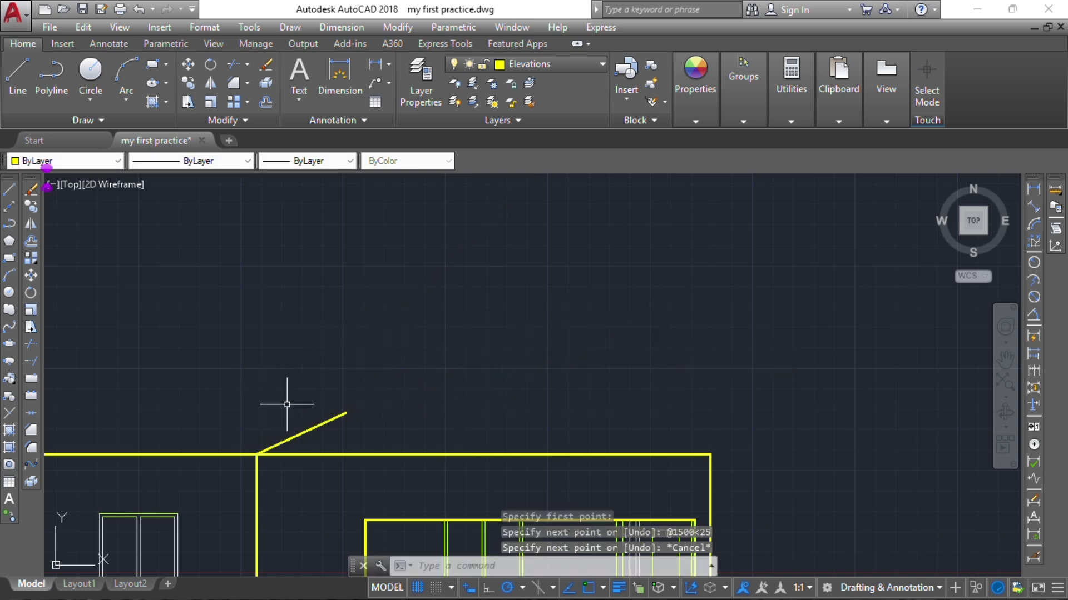
Mirror the 25° roof line about a vertical axis above the porch section, keeping the original.
left_click(328, 422)
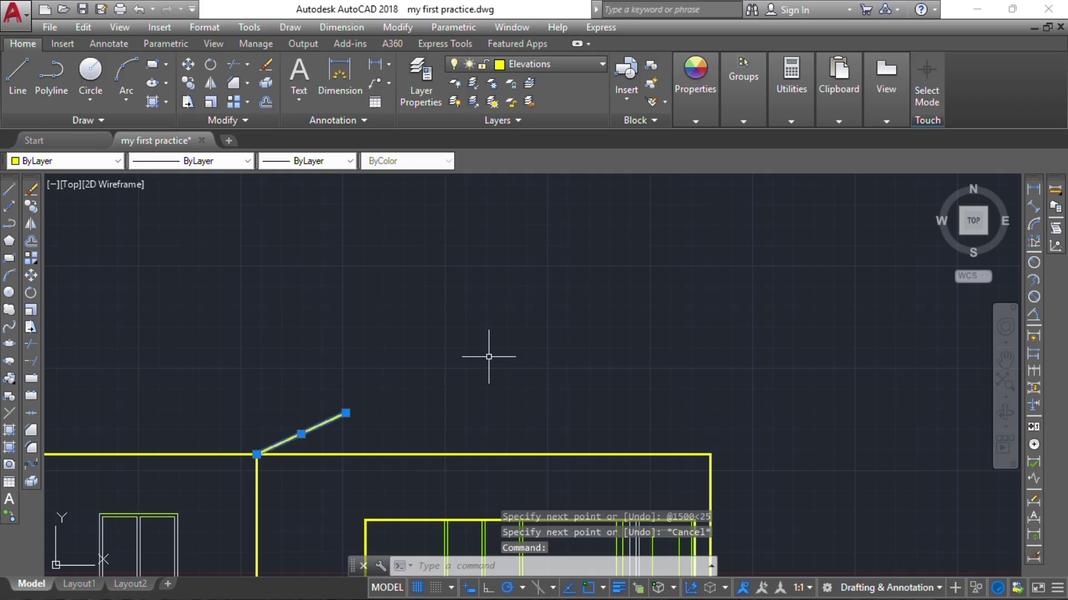
type("mi")
key("Return")
left_click(514, 385)
left_click(515, 326)
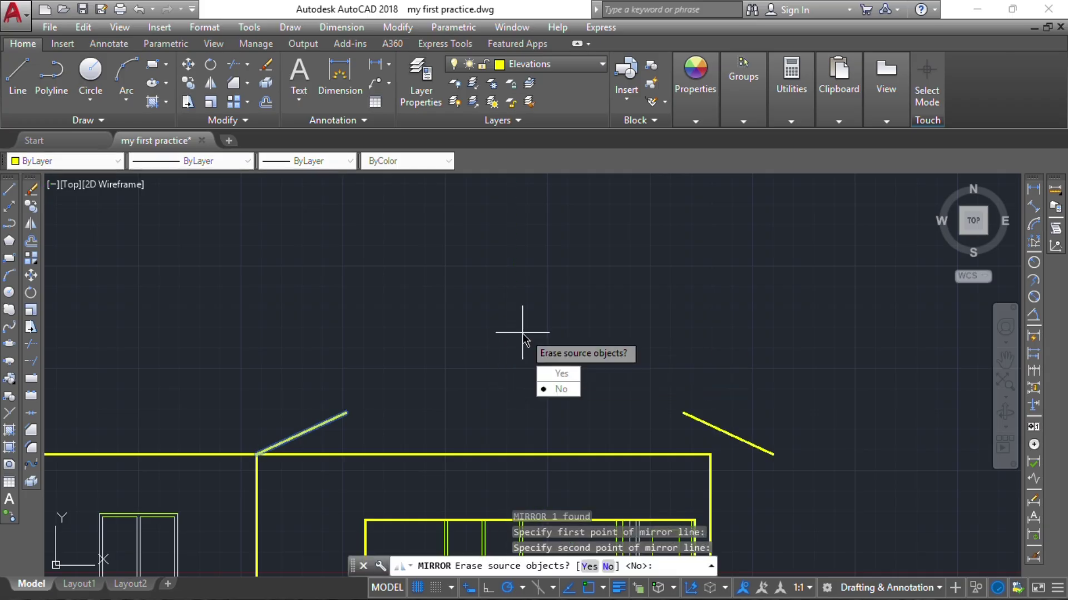
key("Return")
Move the mirrored 25° line so its lower end meets the upper outer corner of the porch-side wall.
left_click(697, 420)
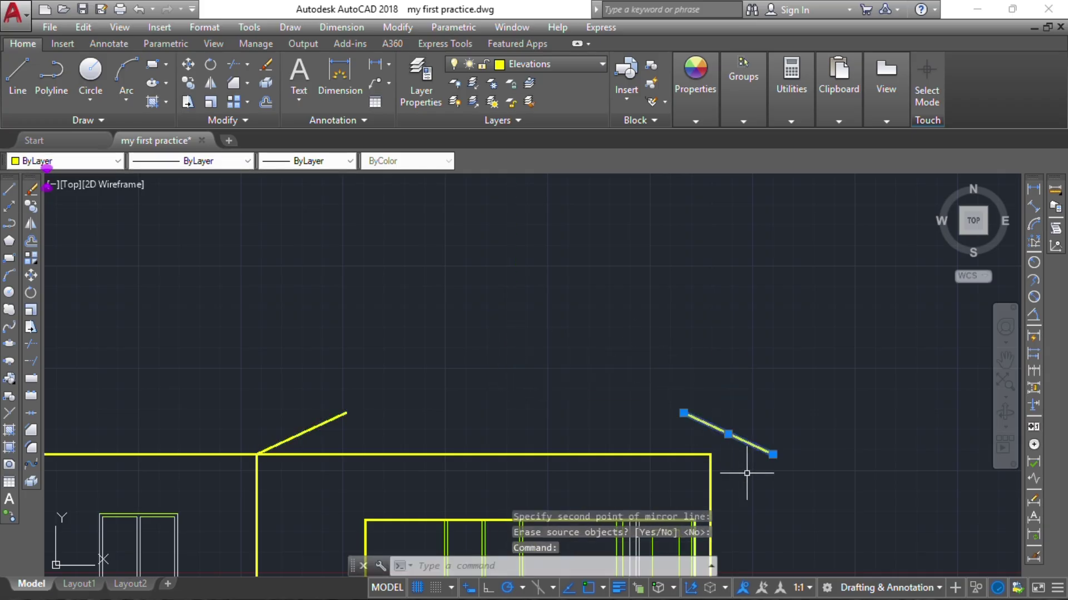
type("m")
key("Return")
left_click(772, 454)
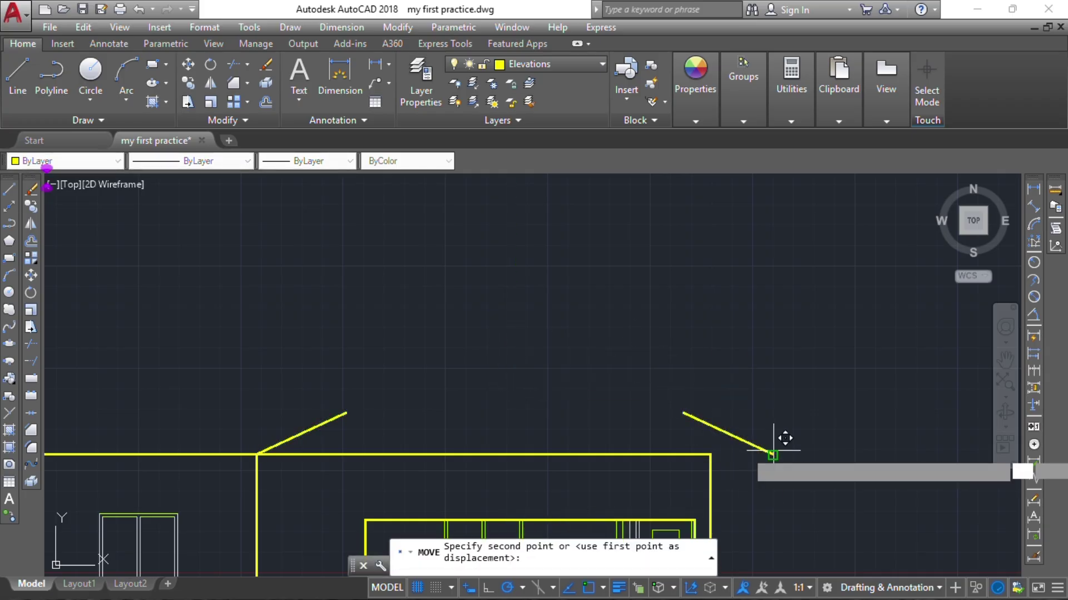
left_click(711, 451)
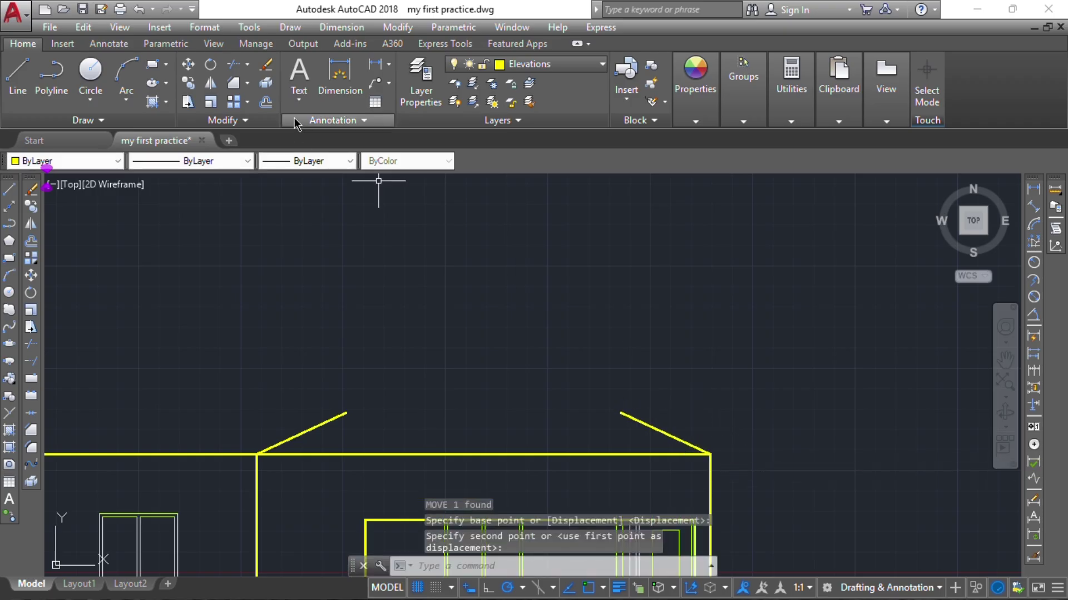
Chamfer the two 25° roof lines so they join at the gable's ridge point.
left_click(239, 86)
left_click(334, 420)
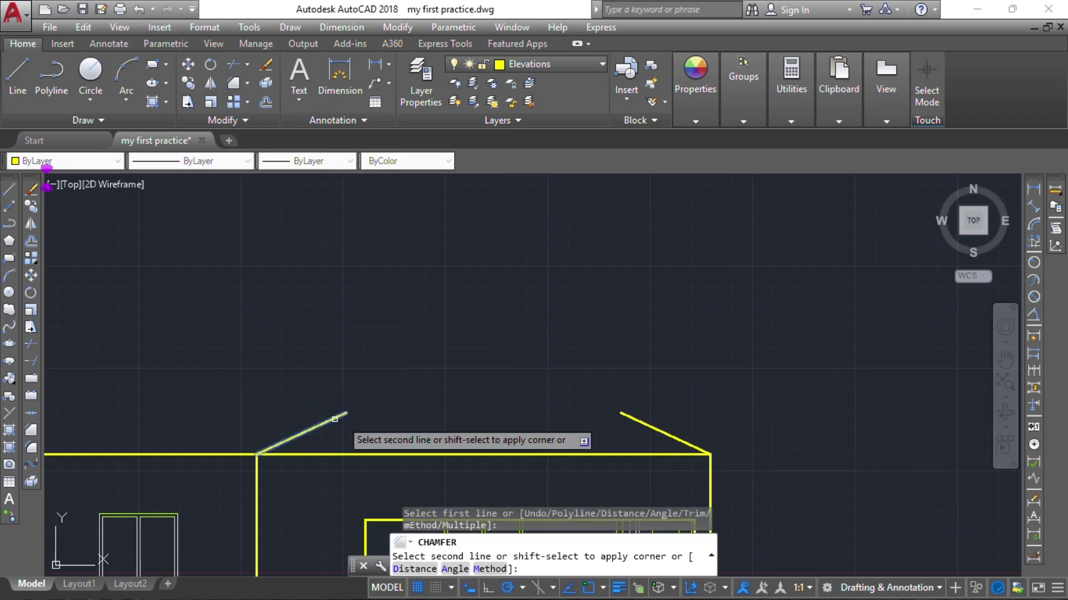
left_click(627, 416)
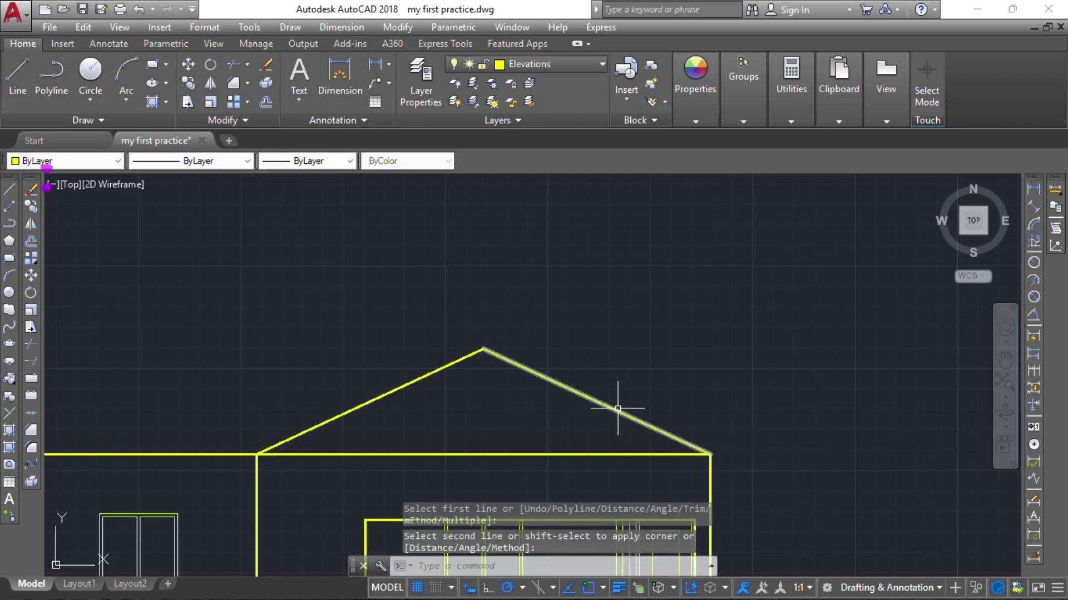
scroll(493, 341, "down", 4)
scroll(460, 368, "up", 2)
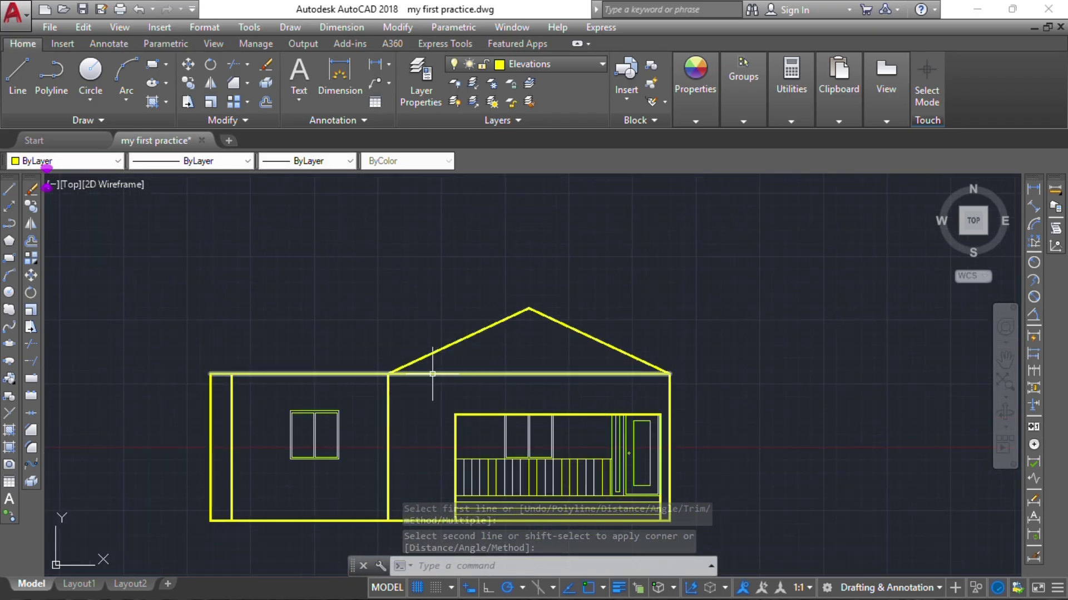
Move both gable roof lines straight up about 690 units, clear of the elevation's top wall line.
mouse_move(433, 374)
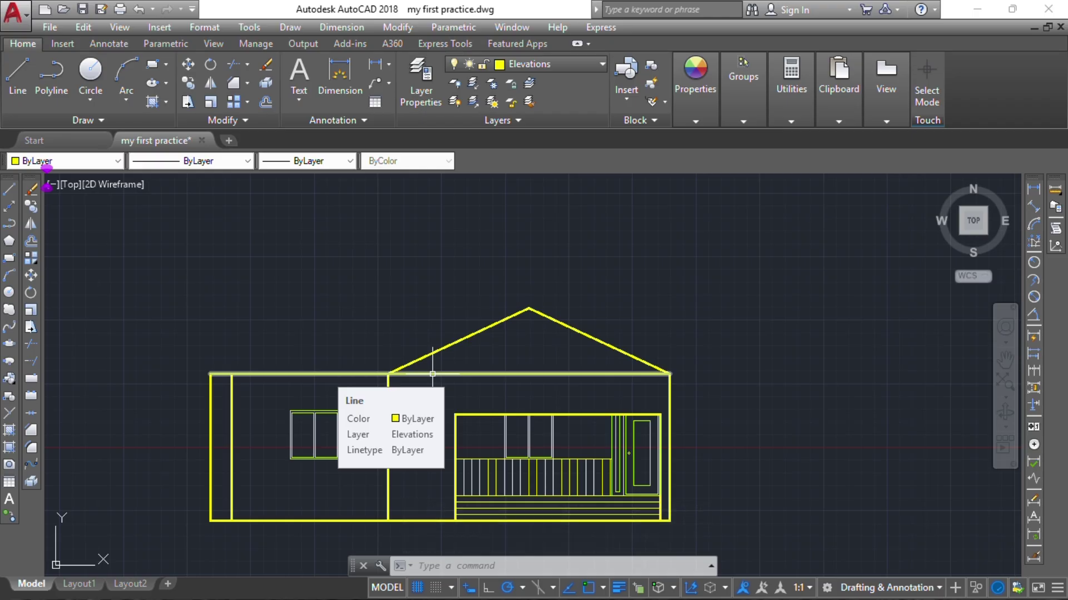
scroll(430, 359, "down", 4)
middle_click_drag(431, 356, 403, 475)
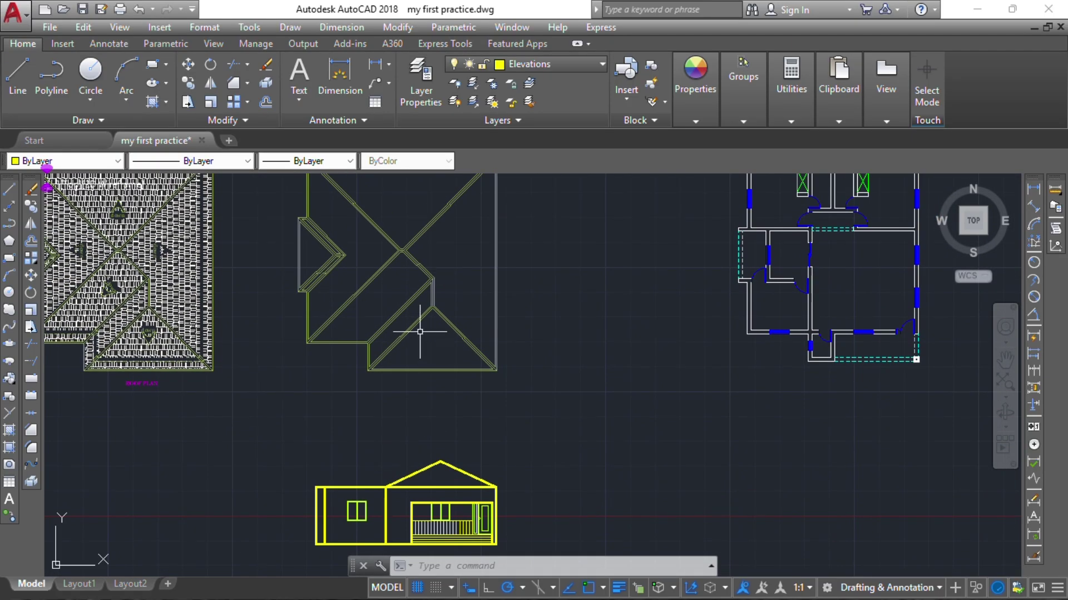
scroll(414, 492, "up", 6)
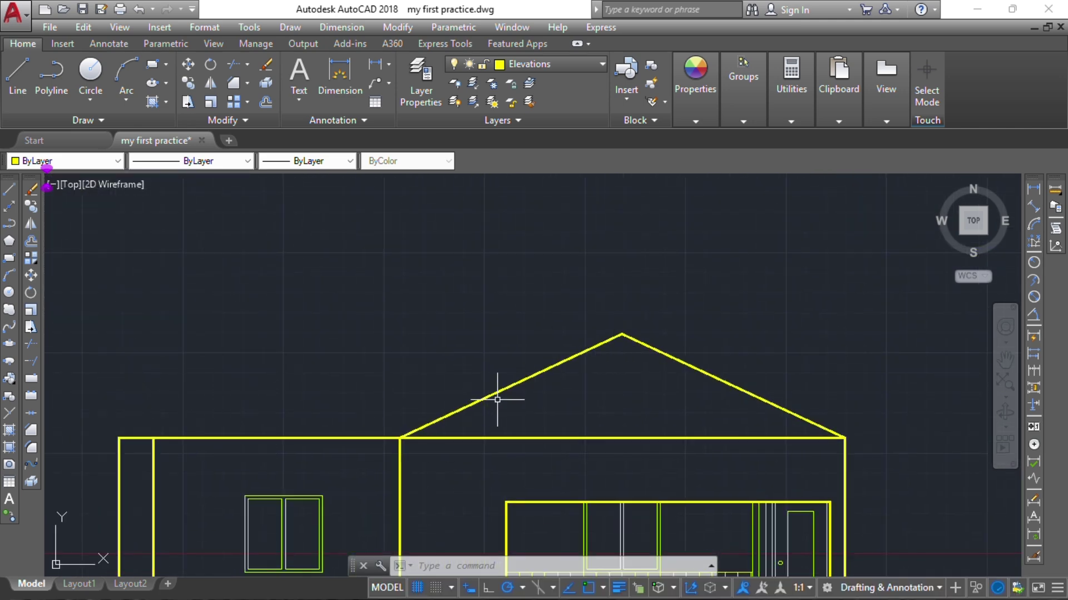
middle_click_drag(736, 370, 489, 353)
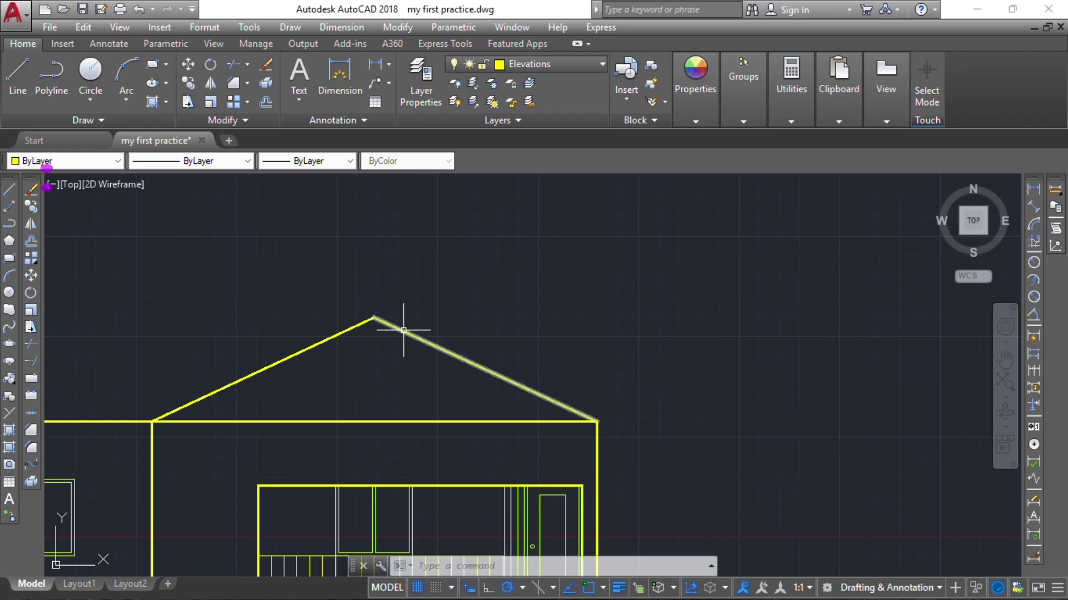
left_click(388, 347)
left_click(349, 290)
type("m")
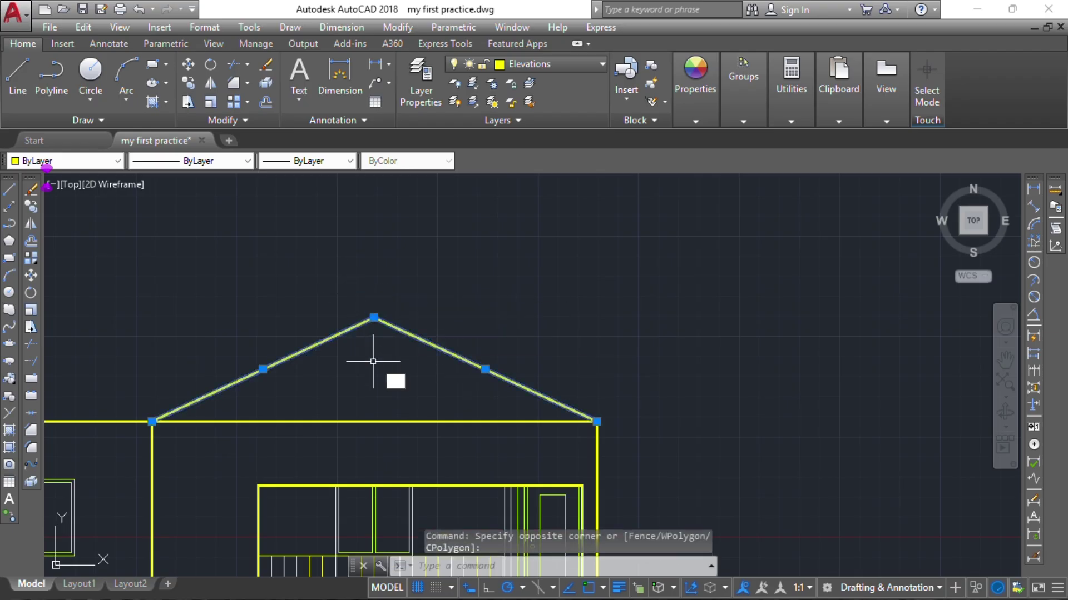
key("Return")
left_click(373, 376)
left_click(372, 331)
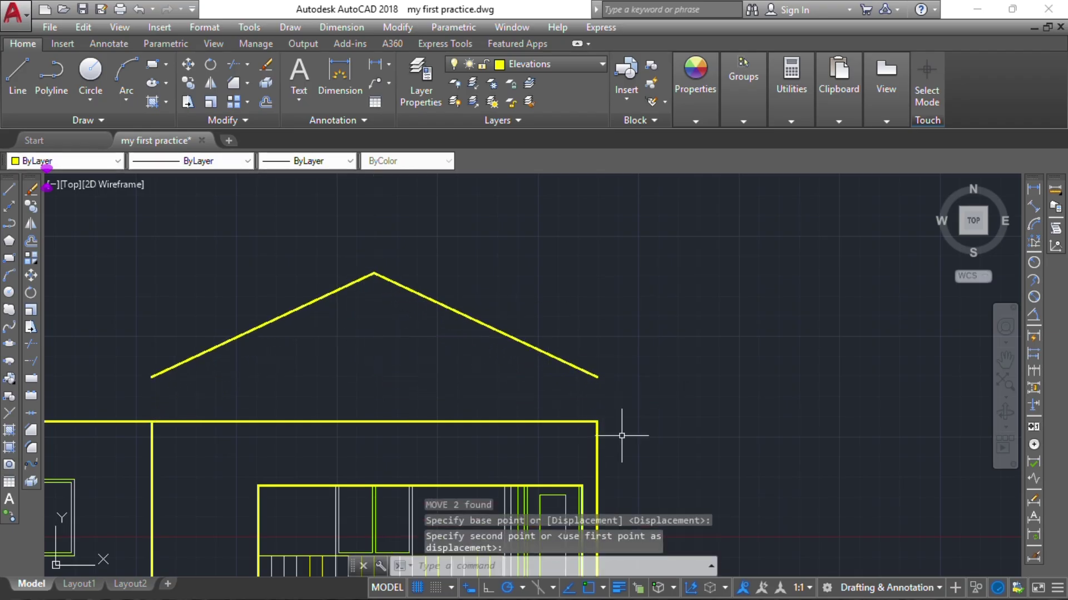
Stretch the porch-side end of the top wall line 600 units horizontally outward to form the eave overhang.
left_click(573, 422)
scroll(589, 389, "down", 5)
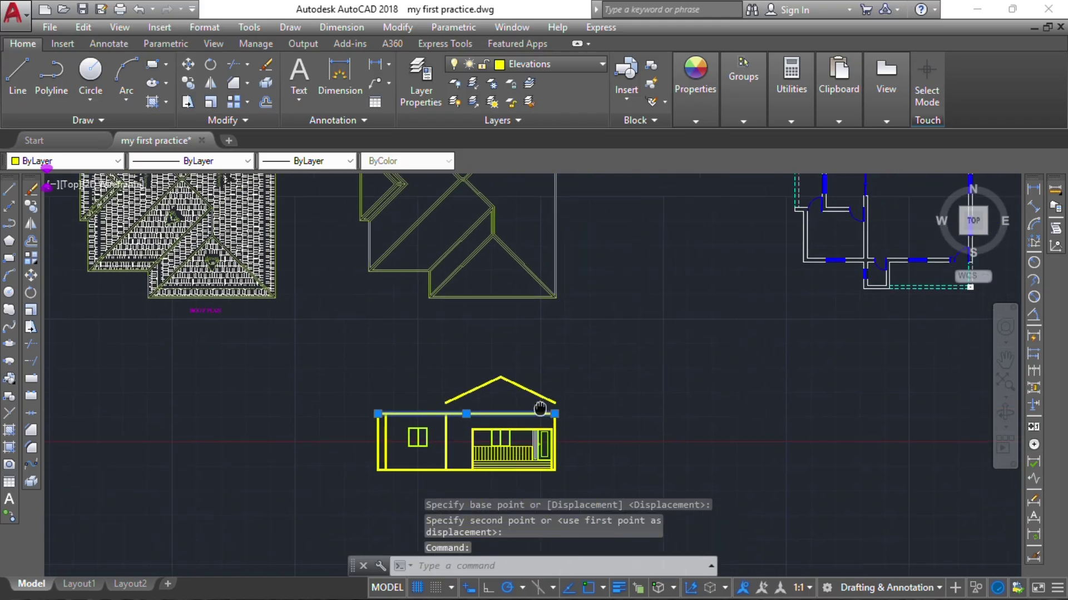
scroll(508, 445, "up", 5)
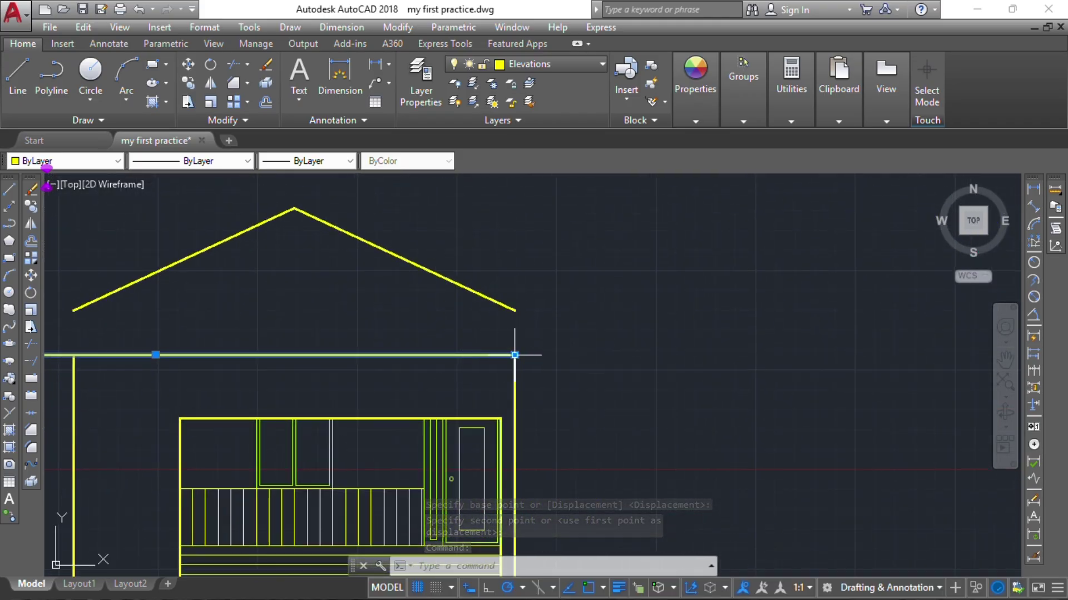
left_click(515, 355)
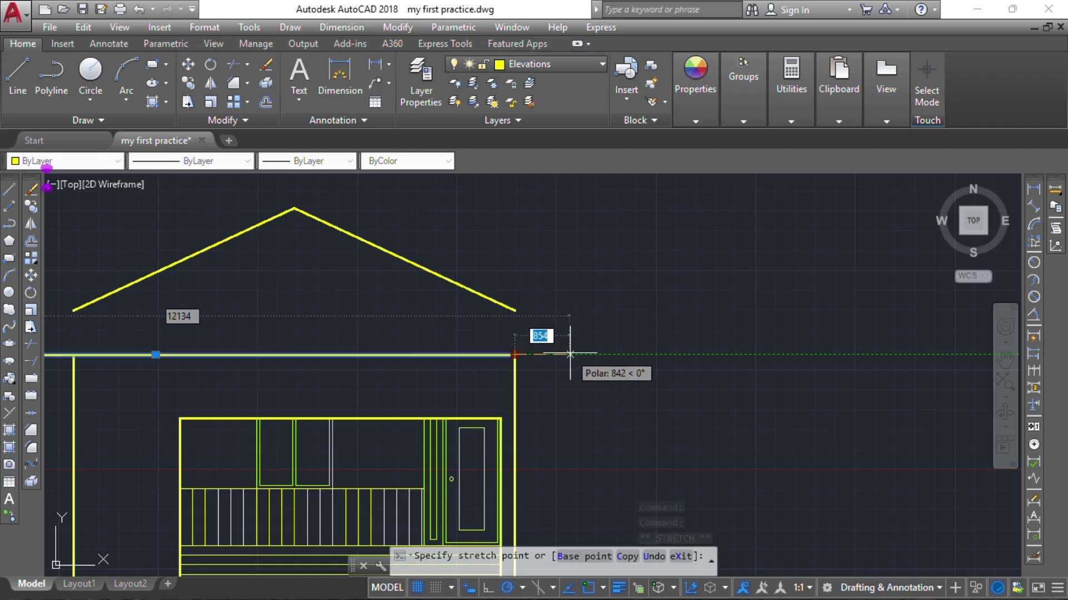
key("BackSpace")
type("600")
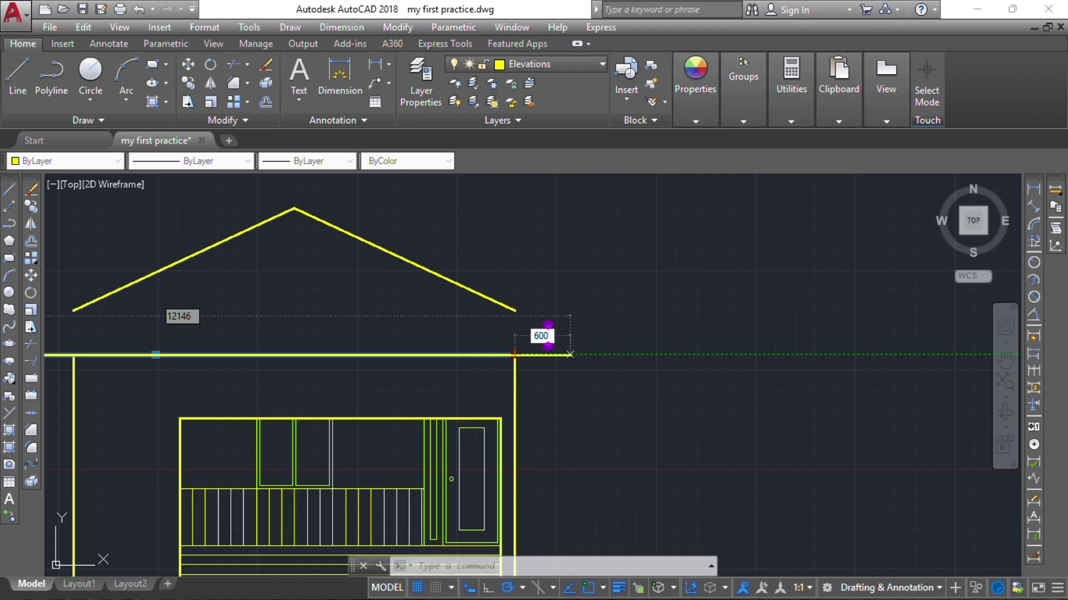
key("Return")
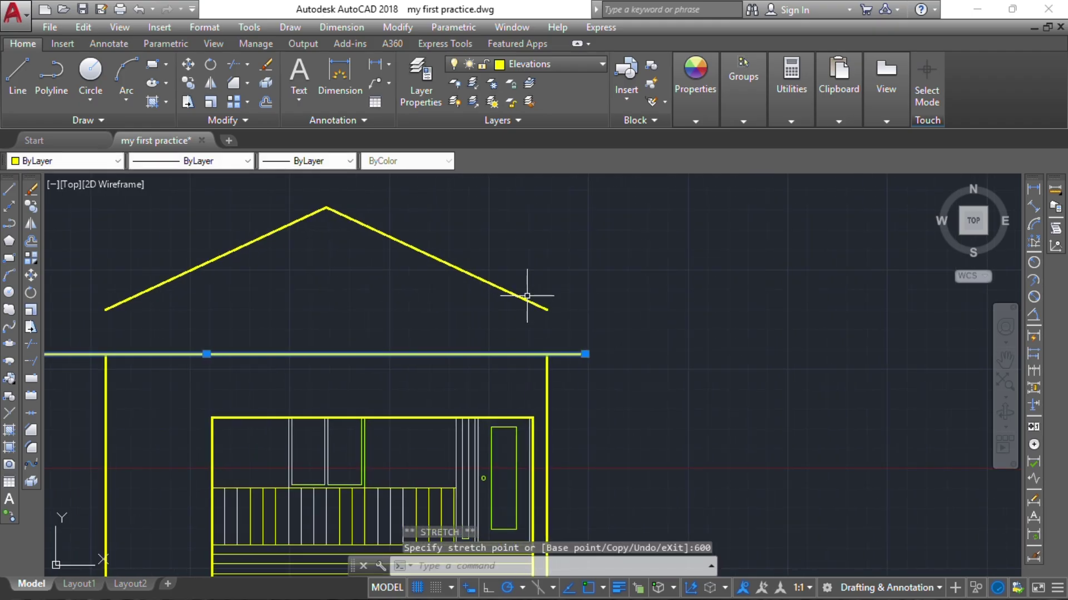
key("Escape")
Move the porch-side roof slope so its lower end meets the outer end of the extended eave line.
left_click(543, 307)
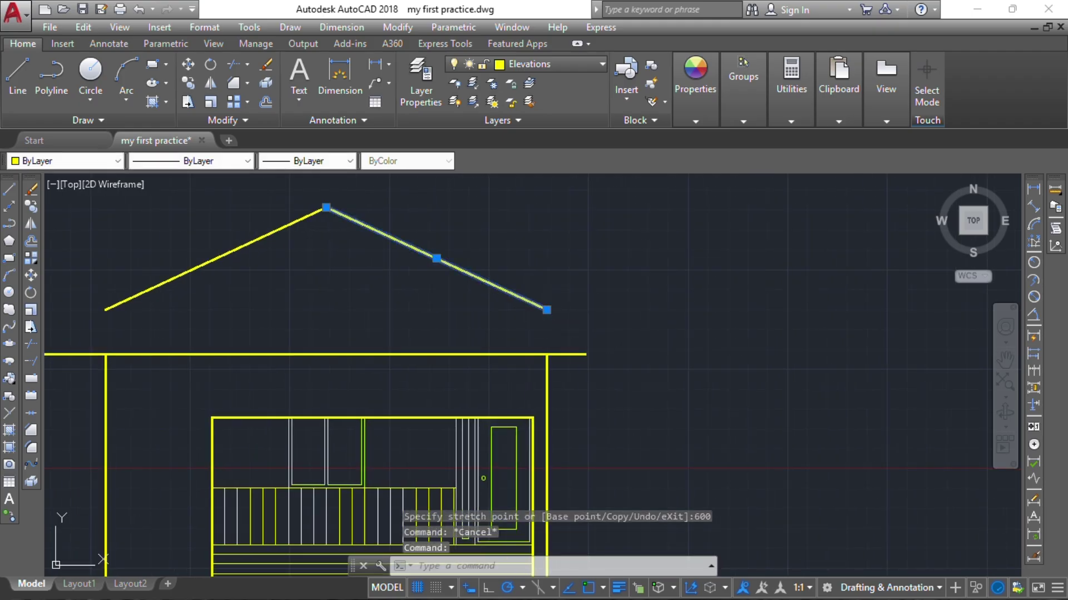
type("m")
key("Return")
left_click(548, 308)
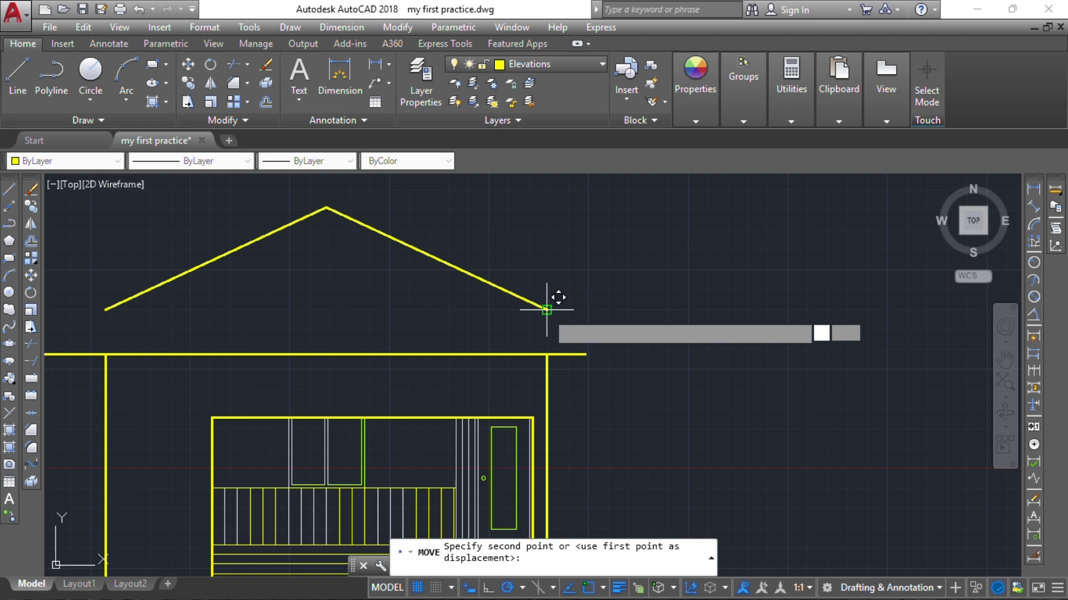
left_click(583, 352)
Move the other roof slope so its lower end meets the top of the wall line between the window and the porch.
middle_click_drag(558, 306, 756, 293)
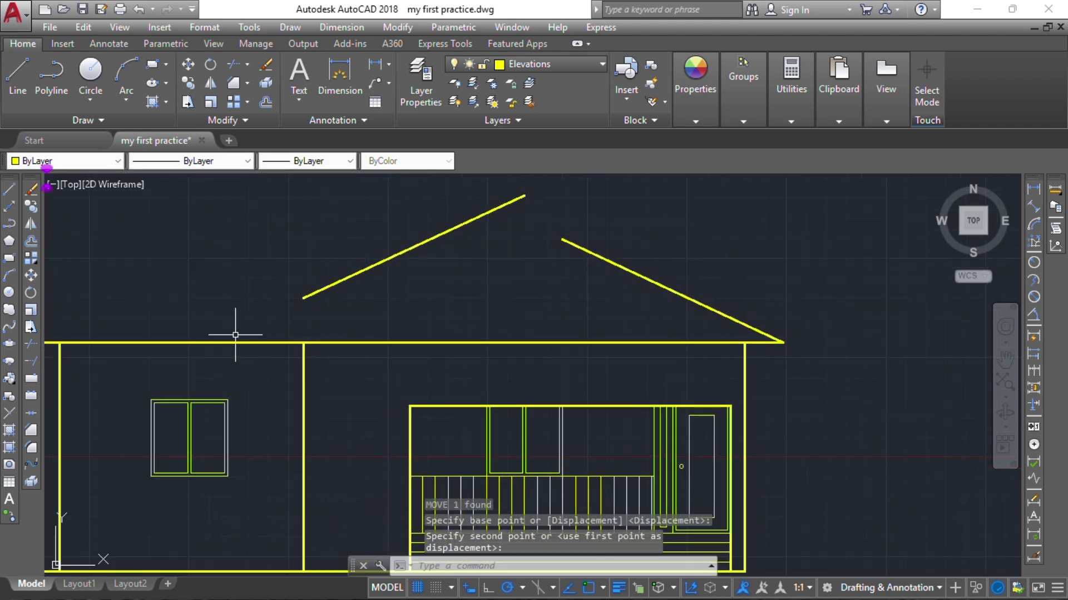
mouse_move(236, 335)
middle_mouse_down()
mouse_move(247, 348)
mouse_move(356, 319)
middle_mouse_up()
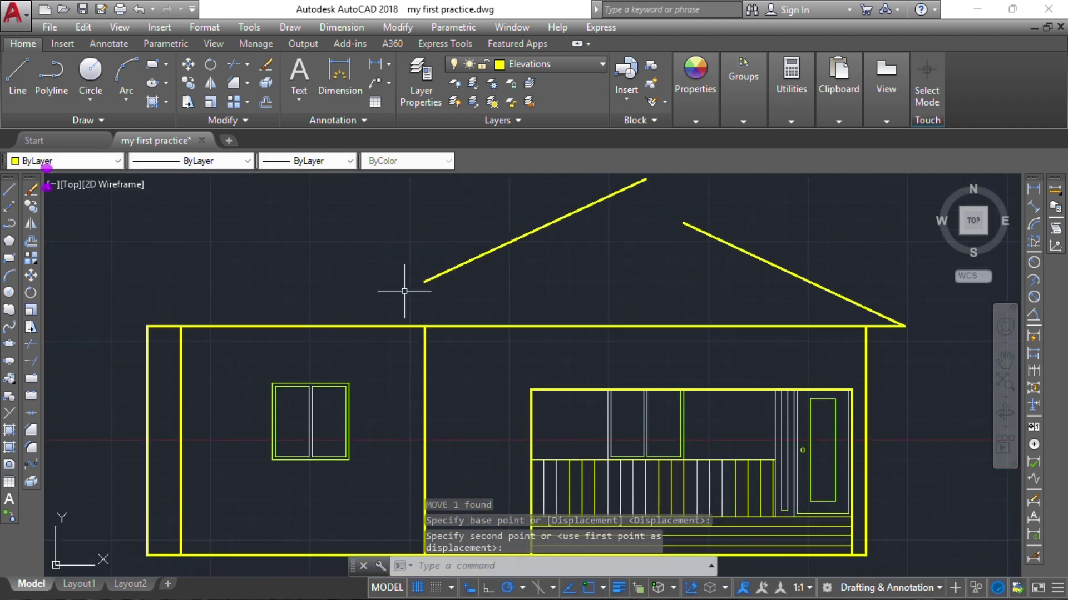
left_click(431, 276)
type("m")
key("Return")
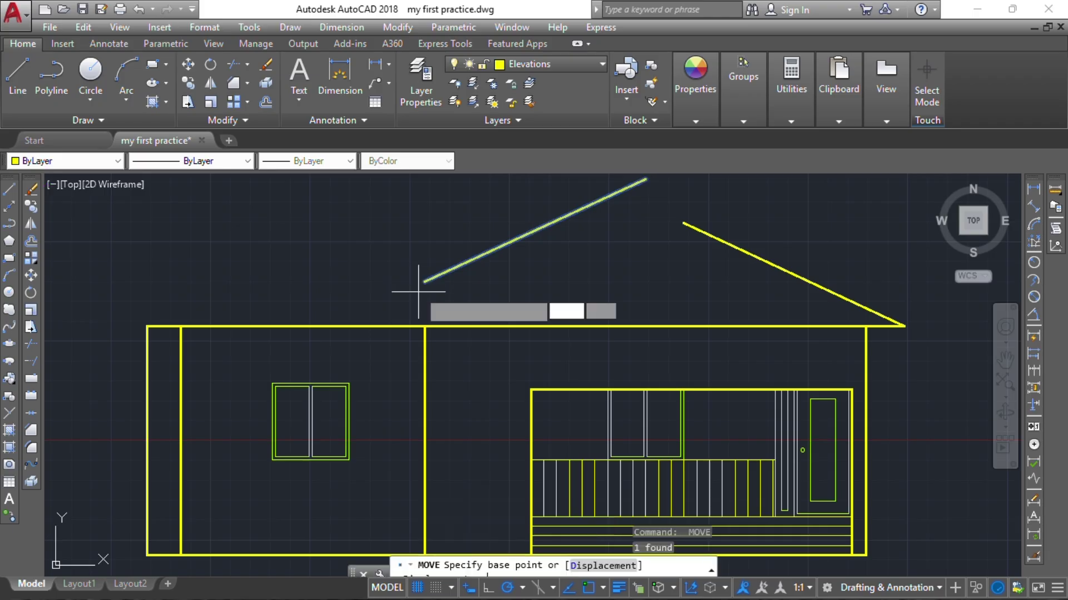
left_click(424, 282)
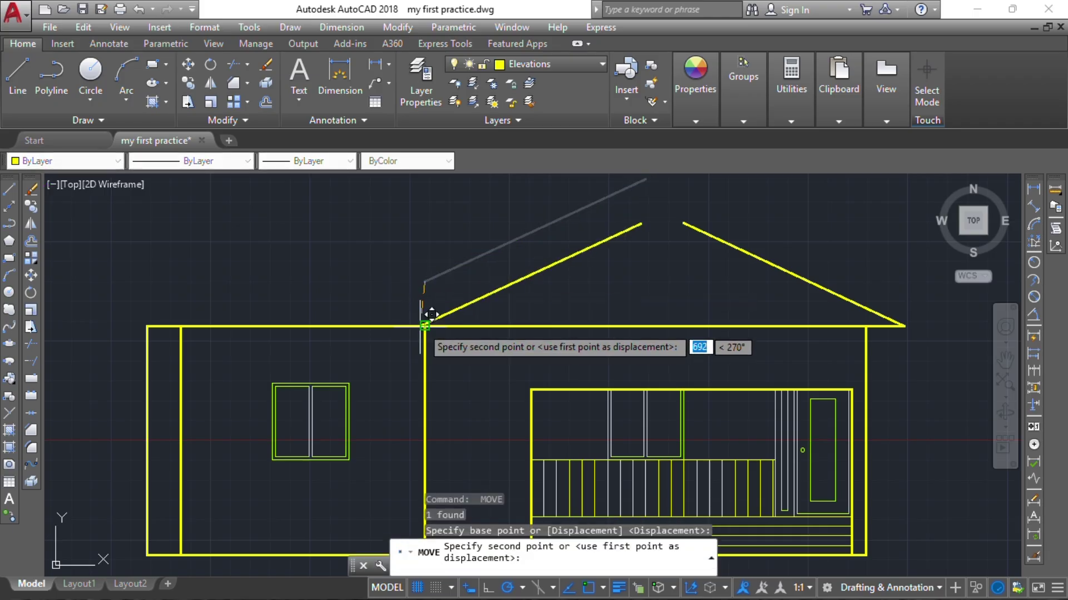
left_click(426, 326)
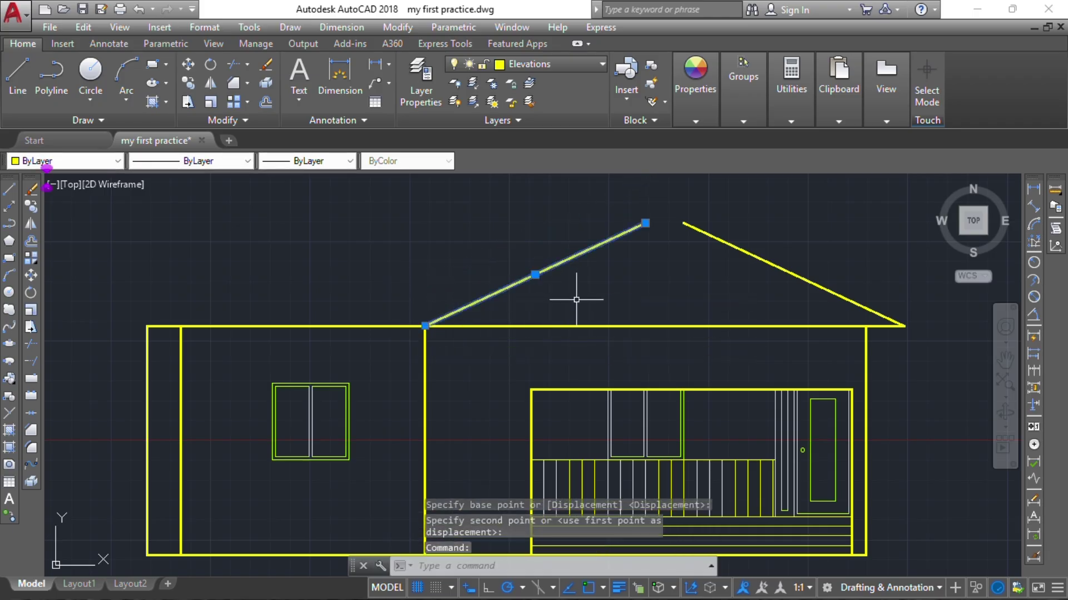
Move that same roof slope 600 units horizontally toward the window side to give it an overhang.
type("m")
key("Return")
left_click(617, 286)
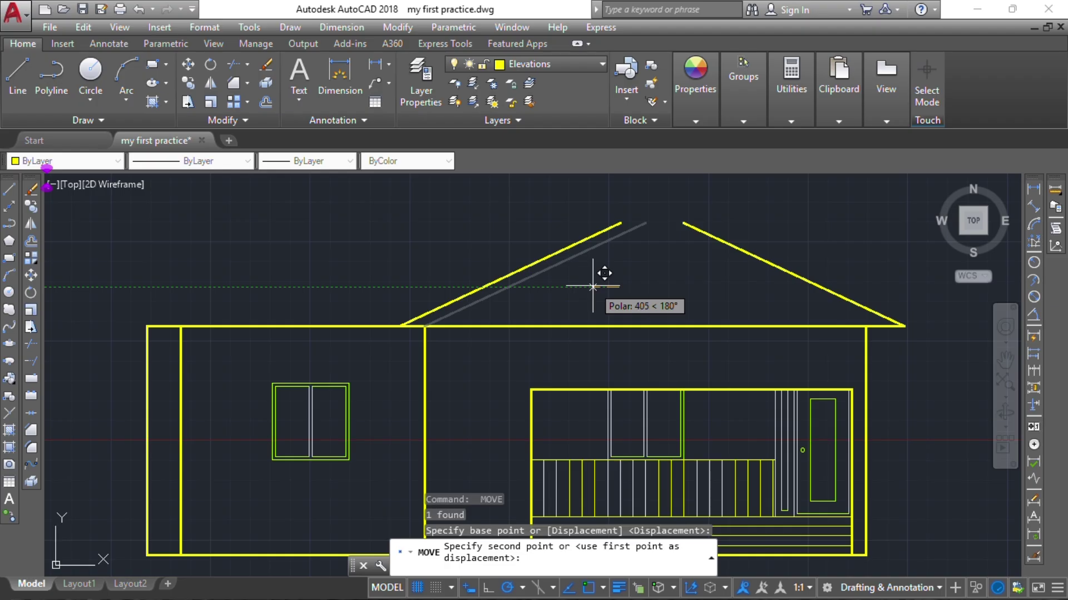
type("600")
key("Return")
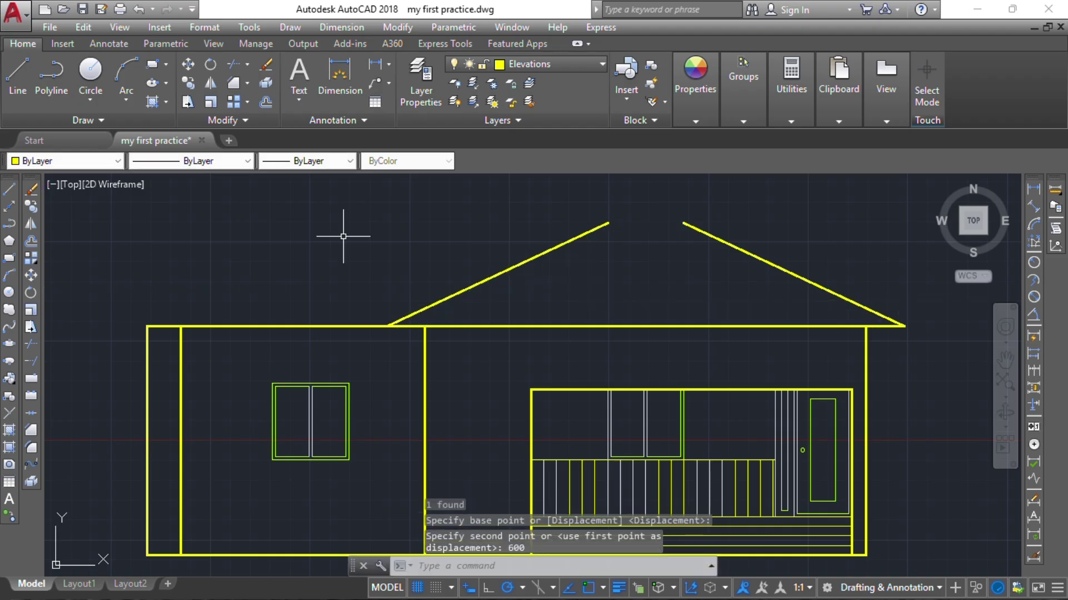
Chamfer the two separated roof slopes so they join at the gable's new ridge point.
middle_click_drag(566, 286, 478, 338)
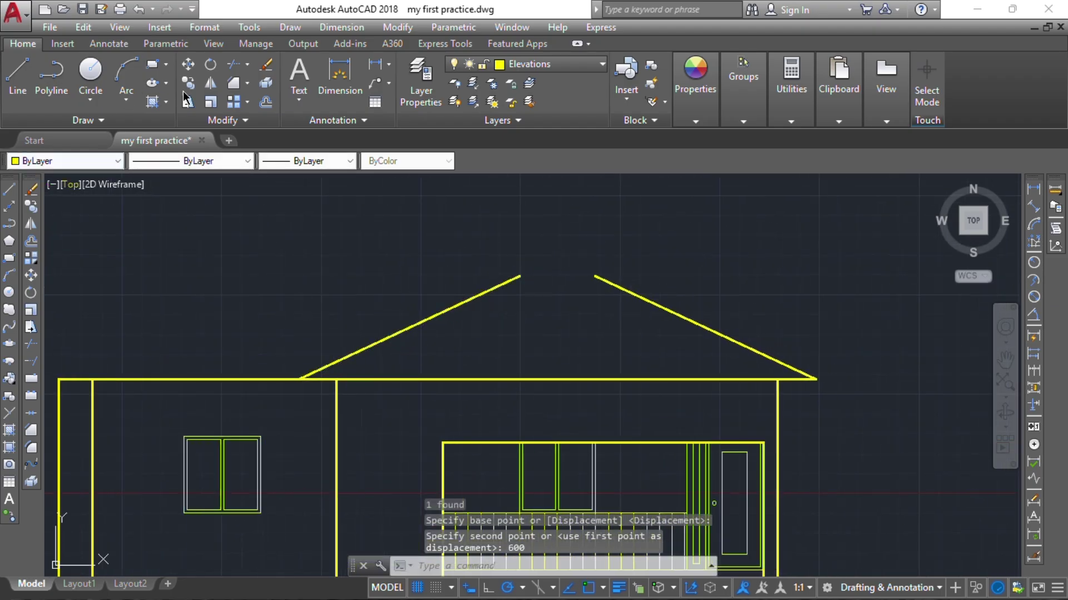
left_click(233, 82)
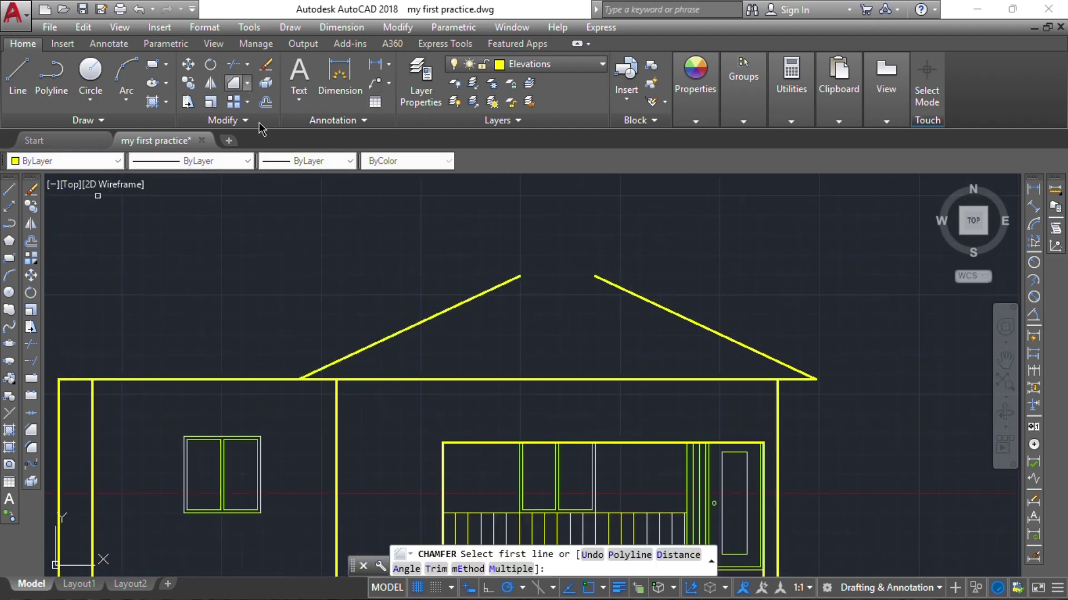
left_click(493, 288)
left_click(621, 286)
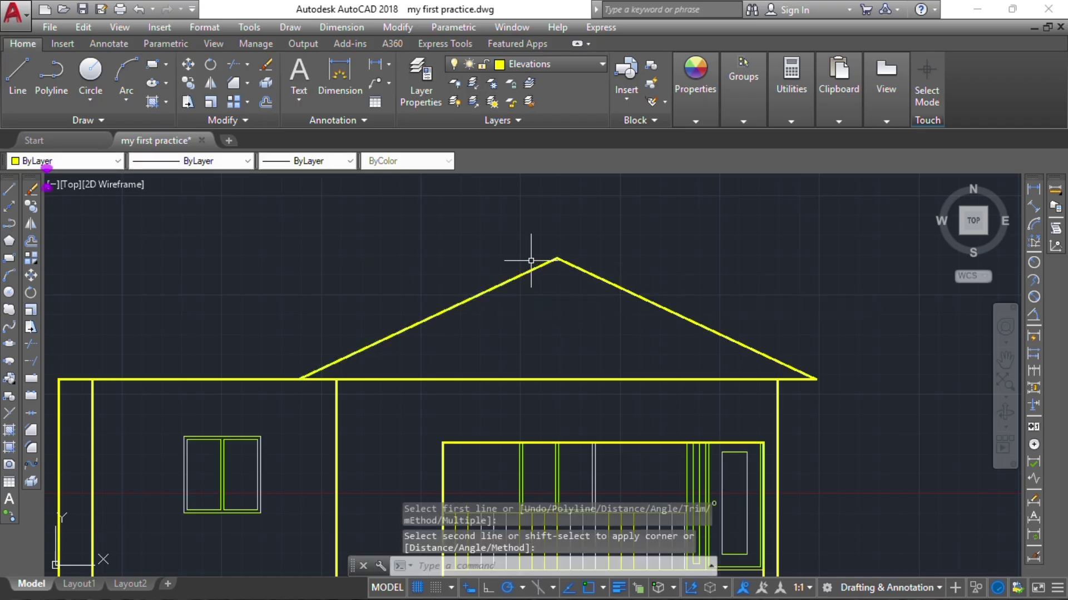
Examine the ridge and hip lines of the roof plan above the elevation.
scroll(542, 289, "down", 5)
scroll(376, 388, "down", 4)
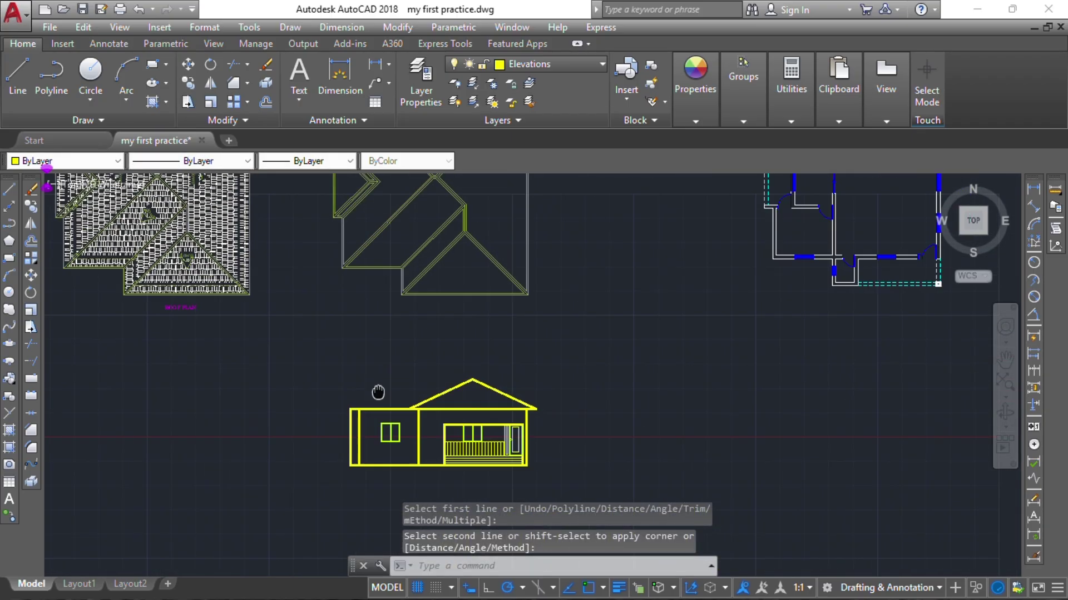
scroll(378, 316, "up", 5)
scroll(378, 316, "up", 3)
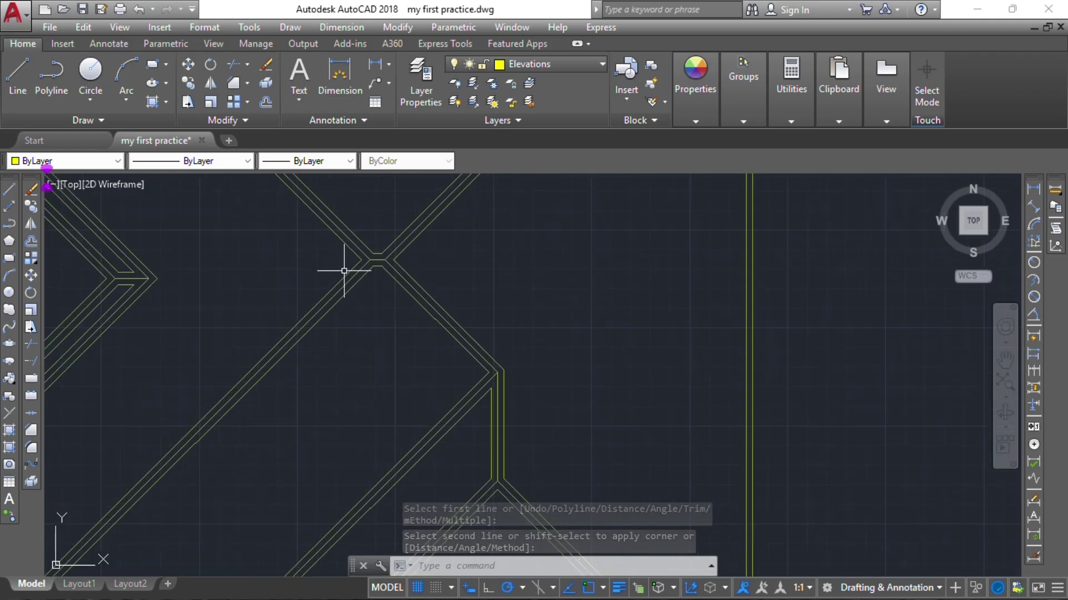
scroll(378, 259, "up", 2)
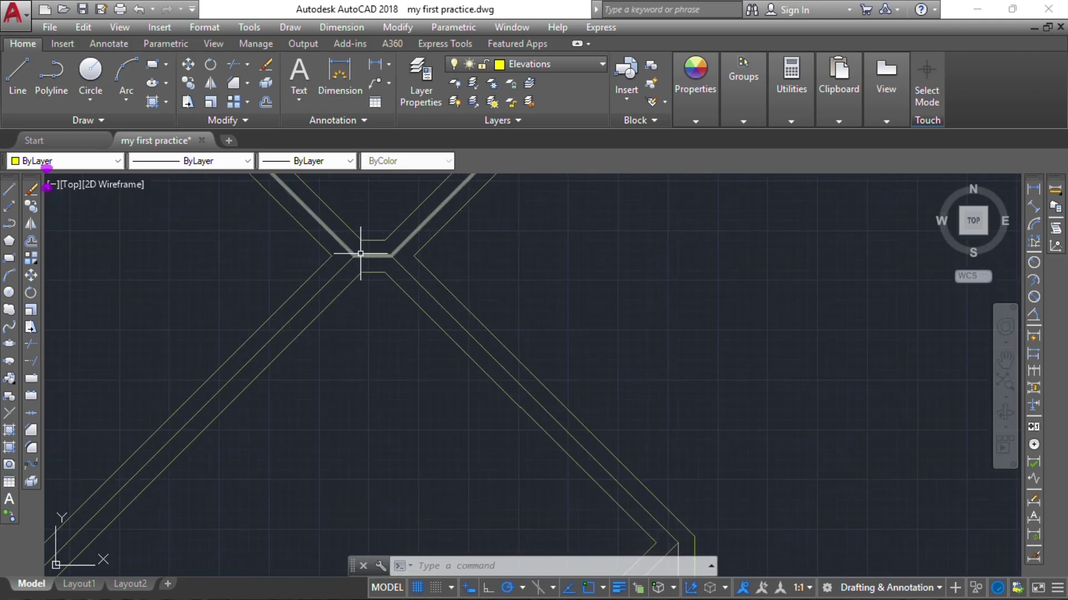
scroll(381, 302, "down", 5)
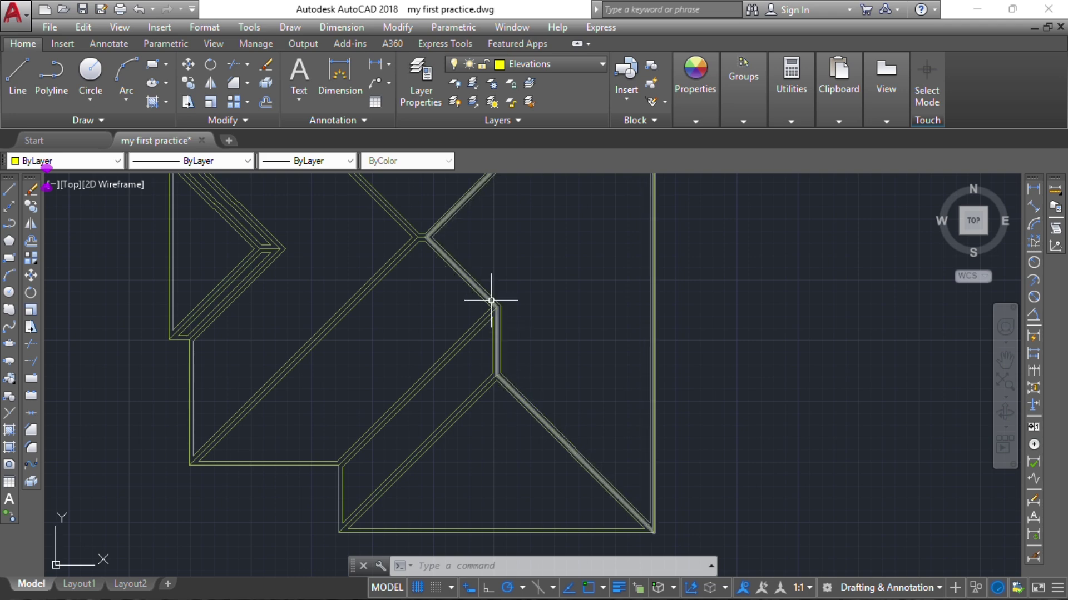
scroll(360, 381, "down", 5)
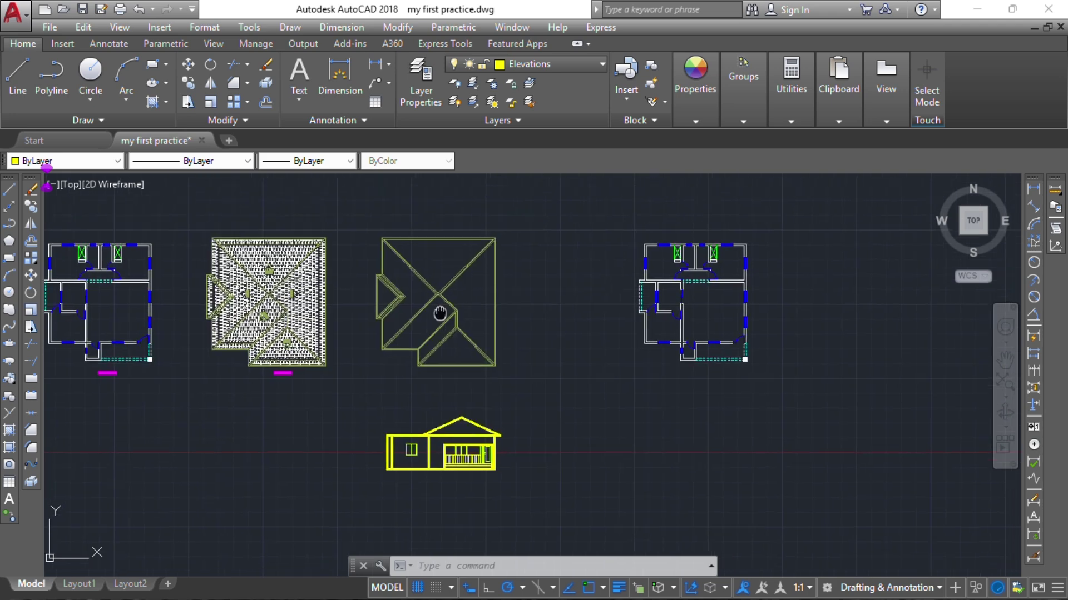
Copy the porch-side roof slope from its lower end to the gable's ridge point, continuing the slope upward.
middle_click_drag(434, 453, 433, 351)
scroll(419, 351, "up", 9)
scroll(419, 352, "down", 2)
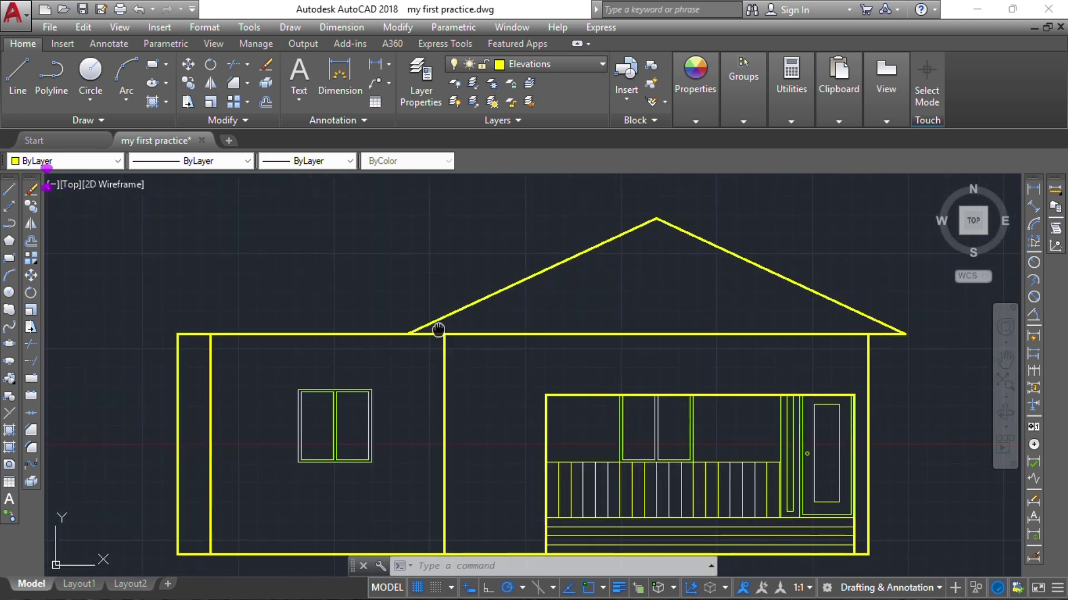
middle_click_drag(733, 266, 631, 370)
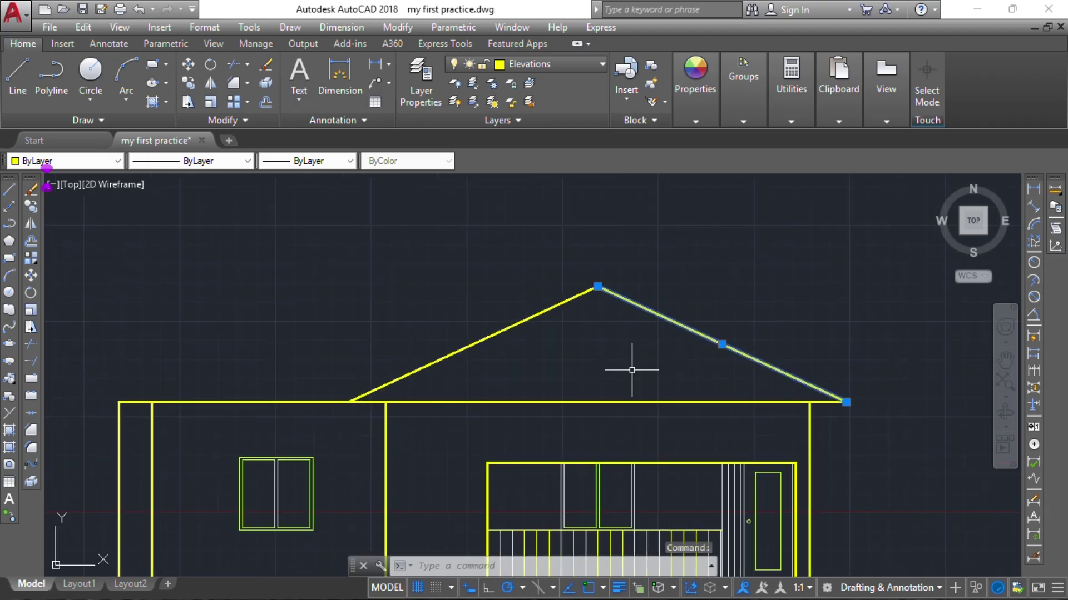
key("Return")
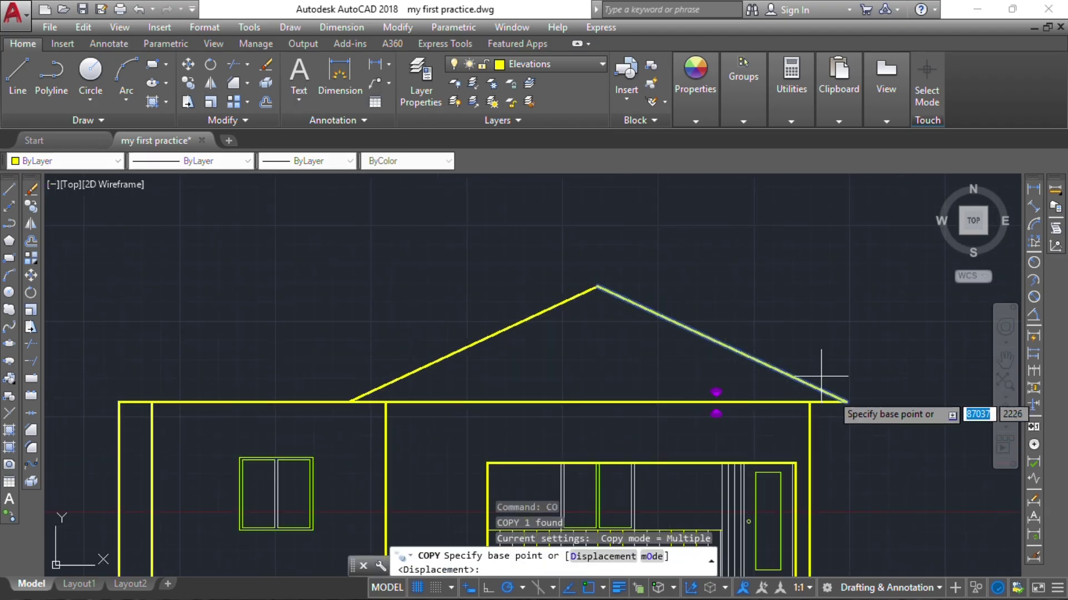
left_click(846, 401)
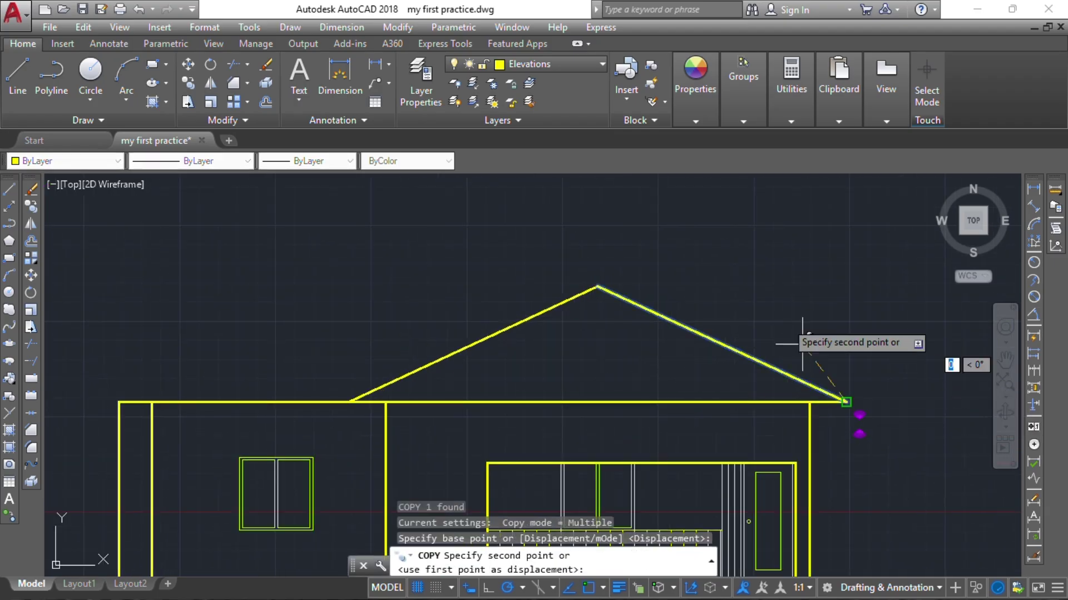
left_click(595, 288)
key("Escape")
Copy the gable's window-side slope from its lower end to the top of the inner wall line beyond the window.
scroll(377, 298, "down", 3)
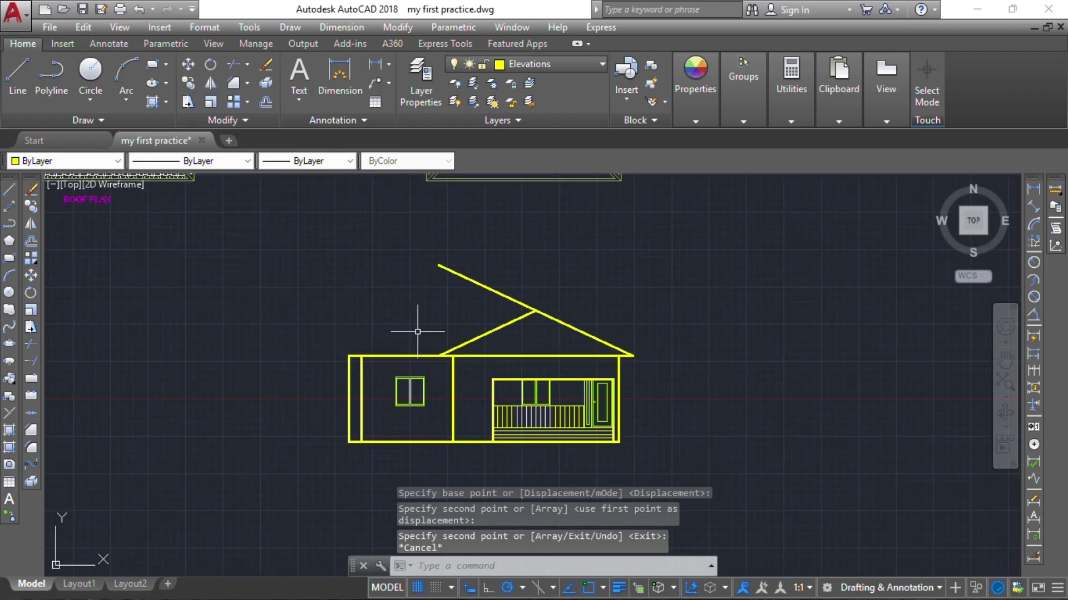
scroll(429, 352, "up", 2)
left_click(488, 339)
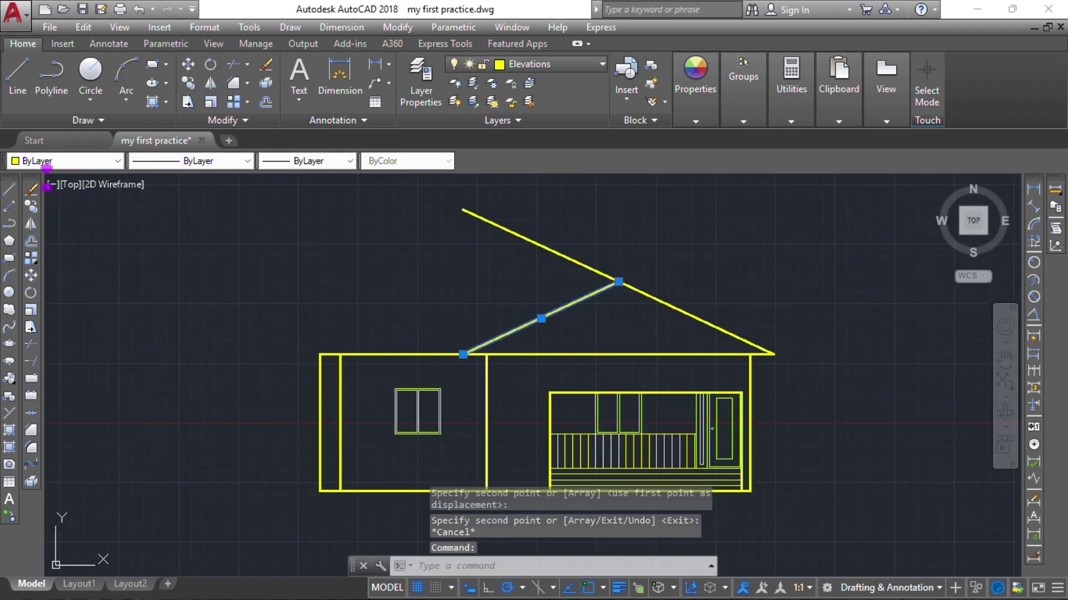
type("co")
key("Return")
left_click(464, 354)
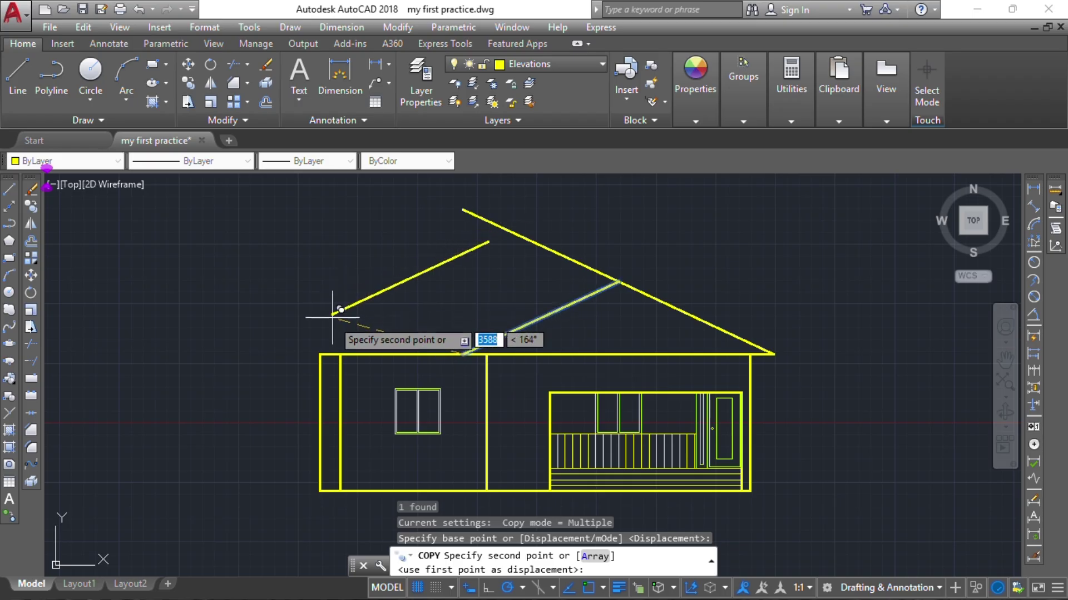
left_click(341, 351)
key("Escape")
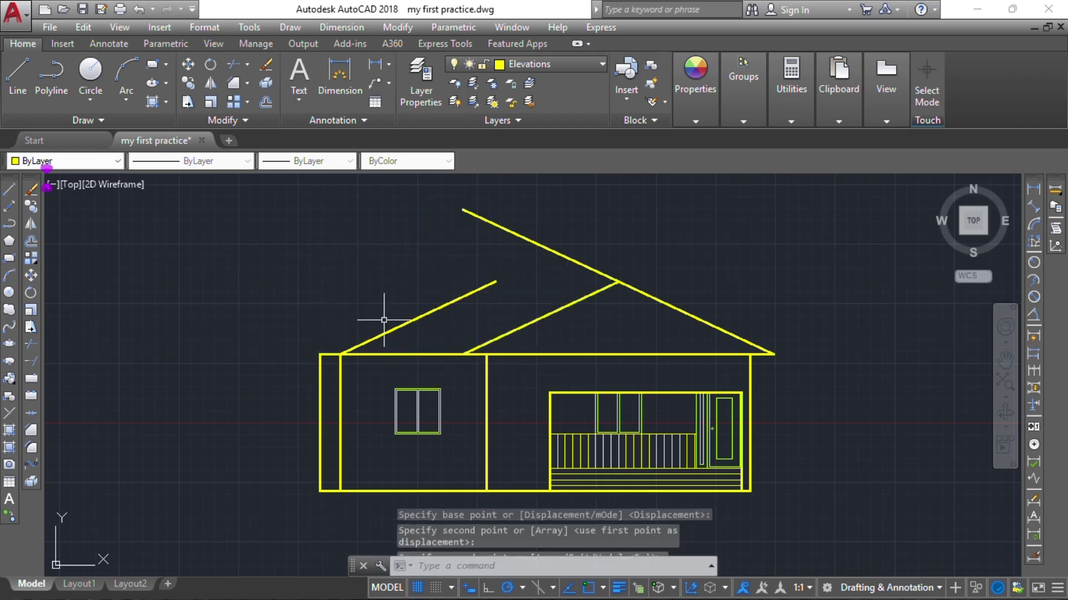
Move the copied slope 600 units horizontally outward past the window-side wall to form the eave overhang.
scroll(384, 320, "up", 2)
left_click(352, 350)
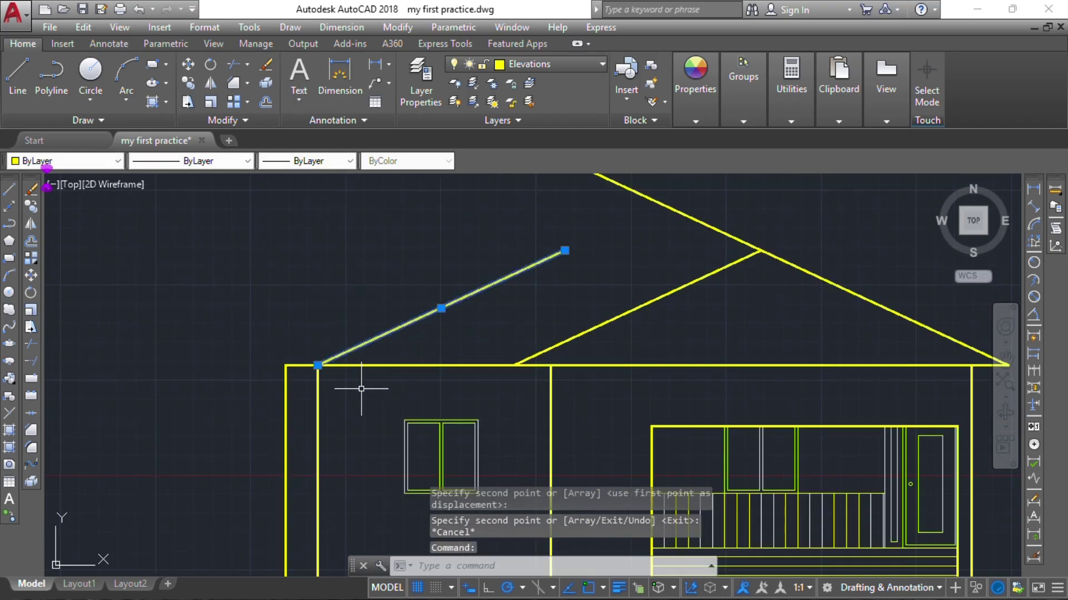
type("m")
key("Return")
left_click(411, 385)
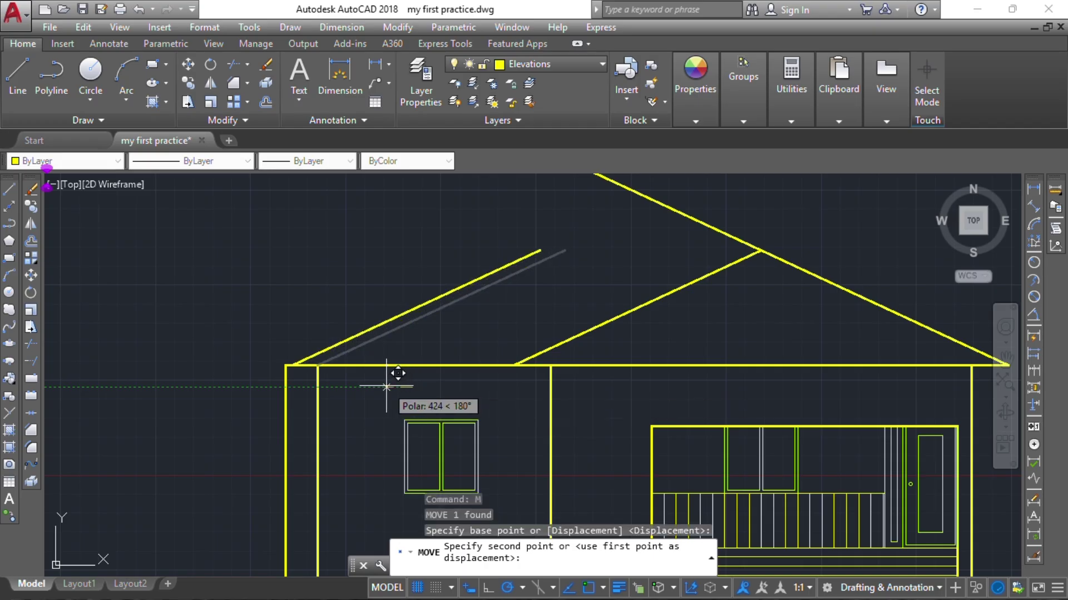
type("600")
key("Return")
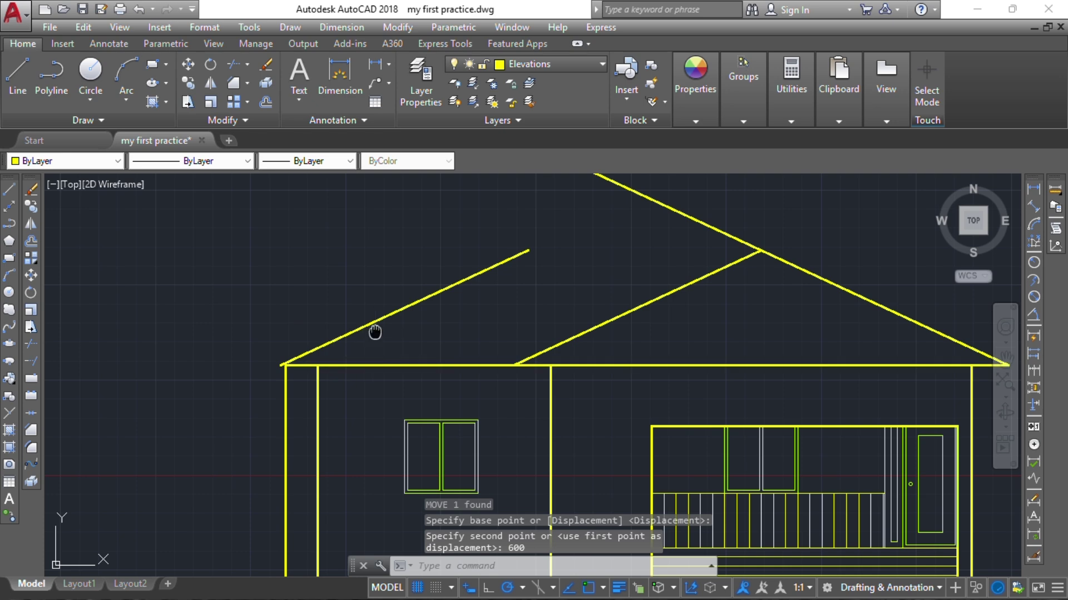
middle_click_drag(375, 332, 338, 381)
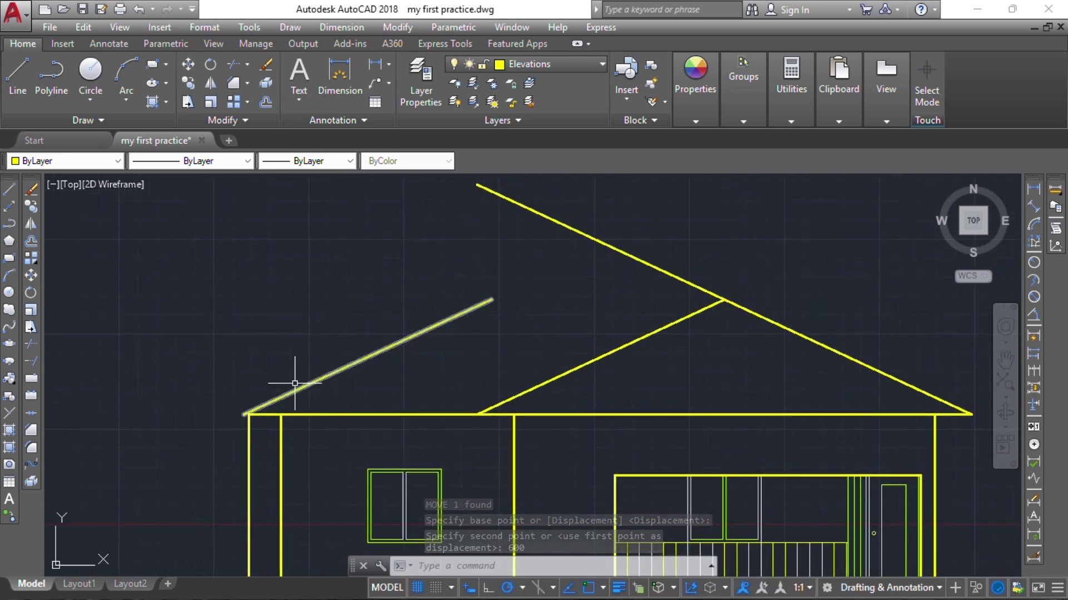
Chamfer the outer window-side slope with the extended porch-side slope so they meet at a higher main ridge point.
left_click(231, 102)
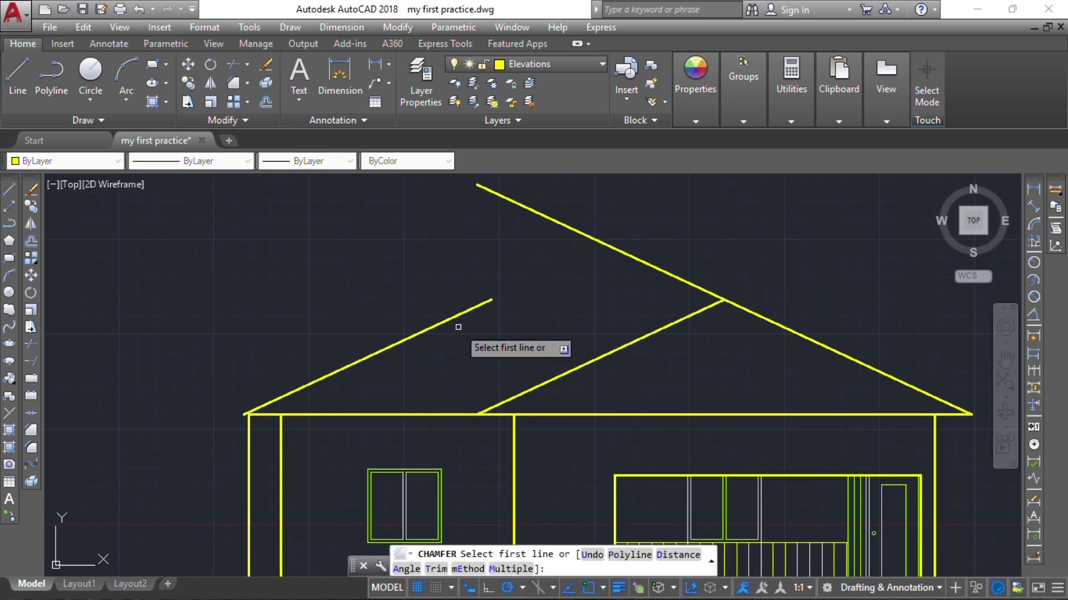
left_click(476, 308)
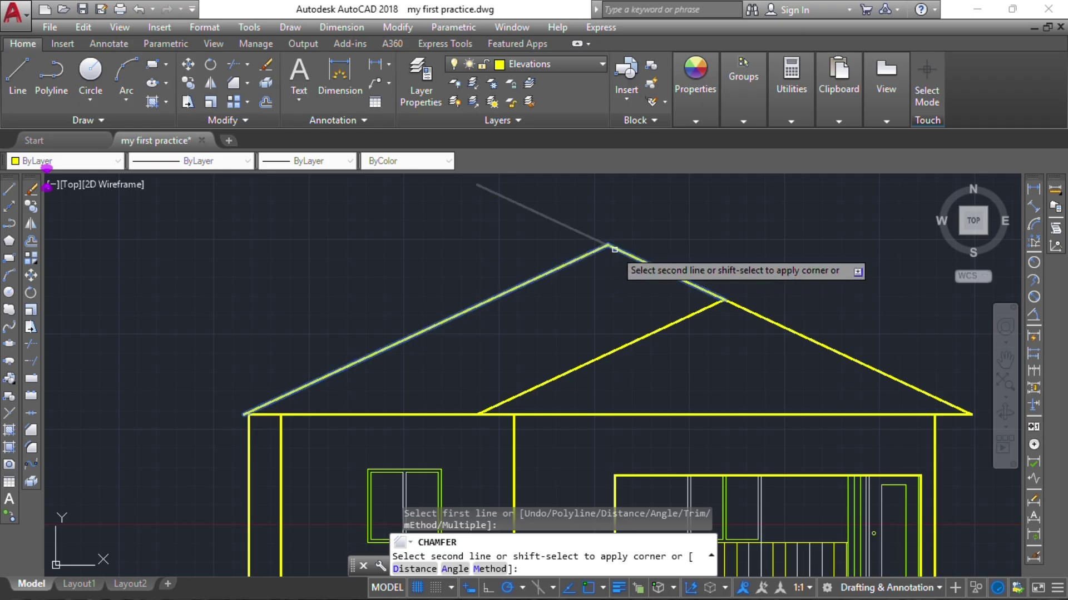
left_click(612, 249)
scroll(215, 420, "down", 2)
middle_click_drag(214, 421, 282, 389)
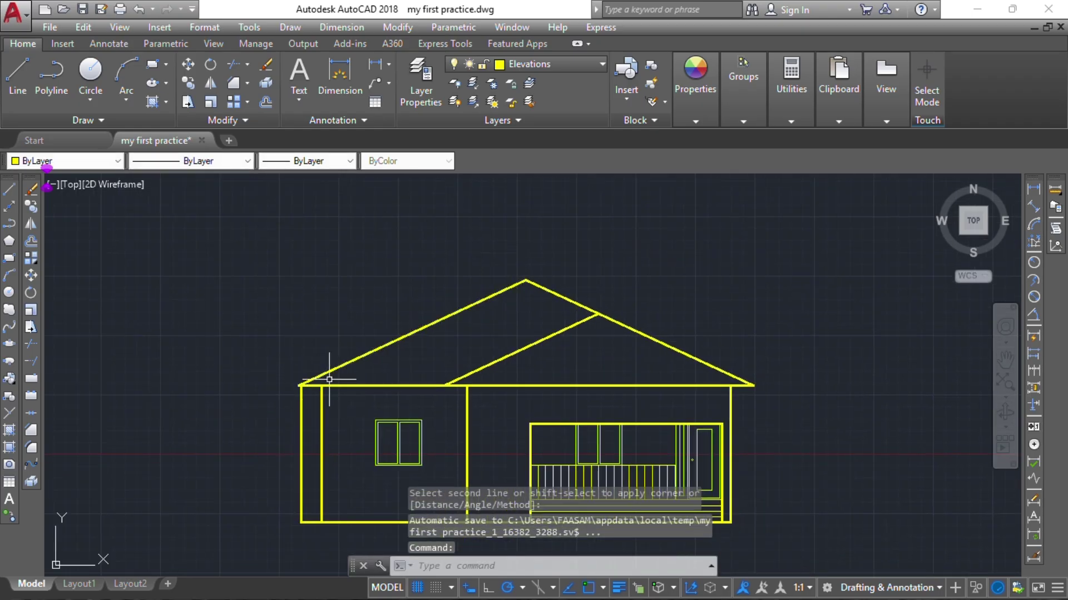
Chamfer the horizontal eave line with the outer window-side slope so it extends to the slope's lower end.
scroll(290, 399, "up", 7)
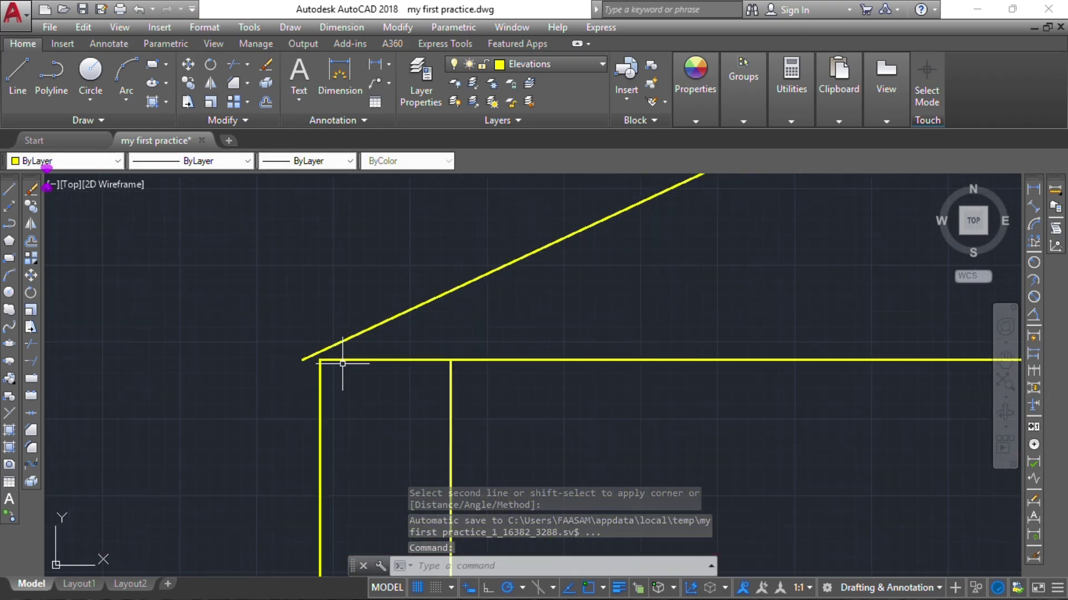
scroll(343, 363, "up", 2)
key("Return")
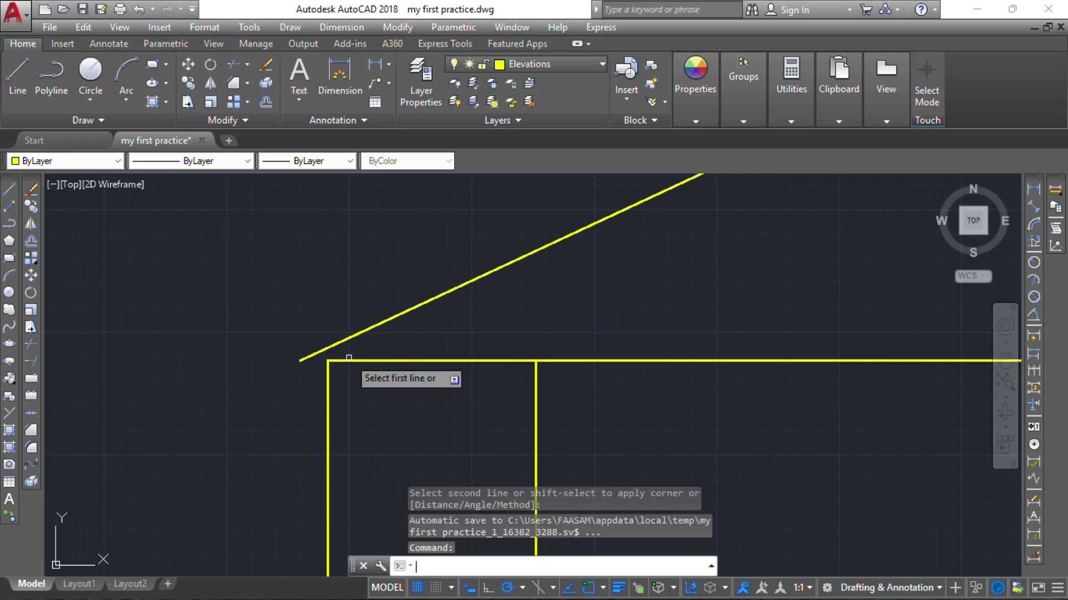
left_click(352, 361)
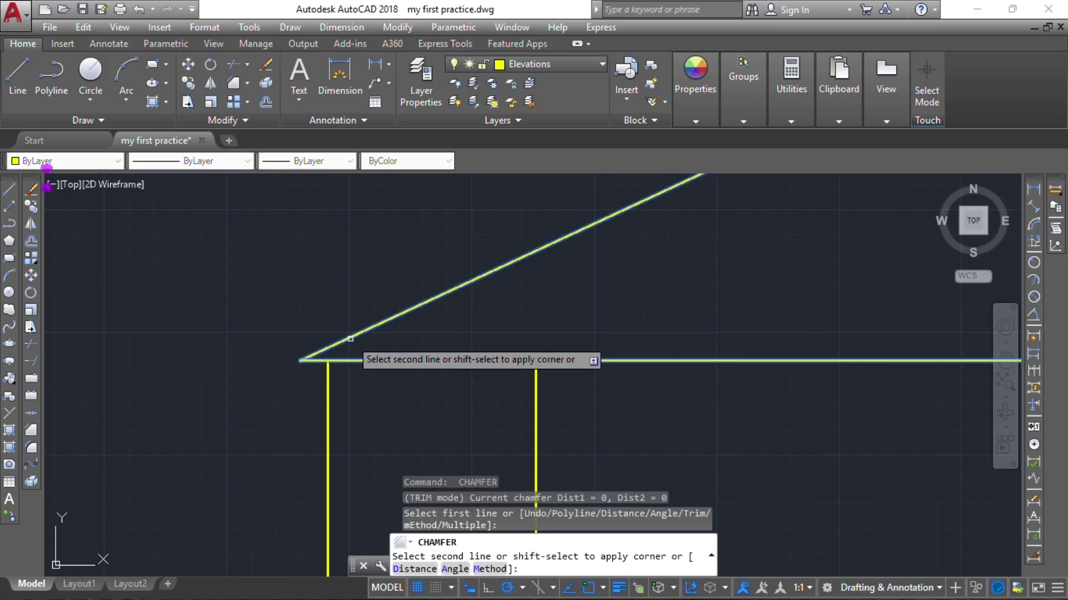
left_click(350, 338)
scroll(277, 420, "down", 2)
scroll(353, 410, "down", 4)
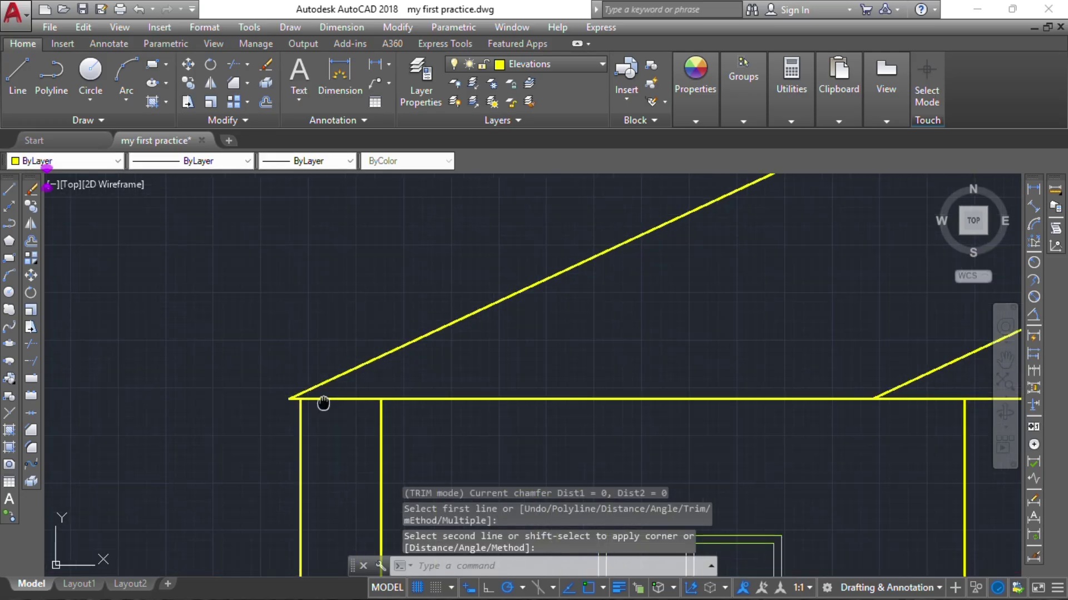
scroll(462, 319, "down", 4)
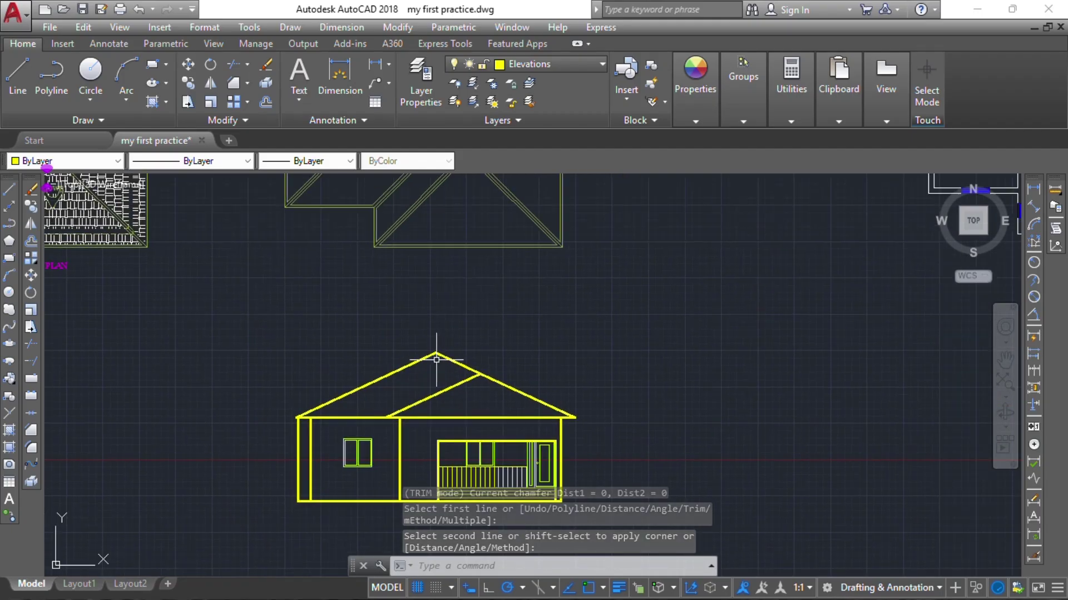
Examine the roof plan's short ridge where the hip and valley lines meet.
scroll(434, 356, "up", 5)
scroll(435, 356, "down", 4)
mouse_move(428, 346)
middle_mouse_down()
mouse_move(441, 510)
mouse_move(442, 453)
mouse_move(436, 467)
middle_mouse_up()
scroll(364, 326, "up", 2)
scroll(380, 257, "up", 6)
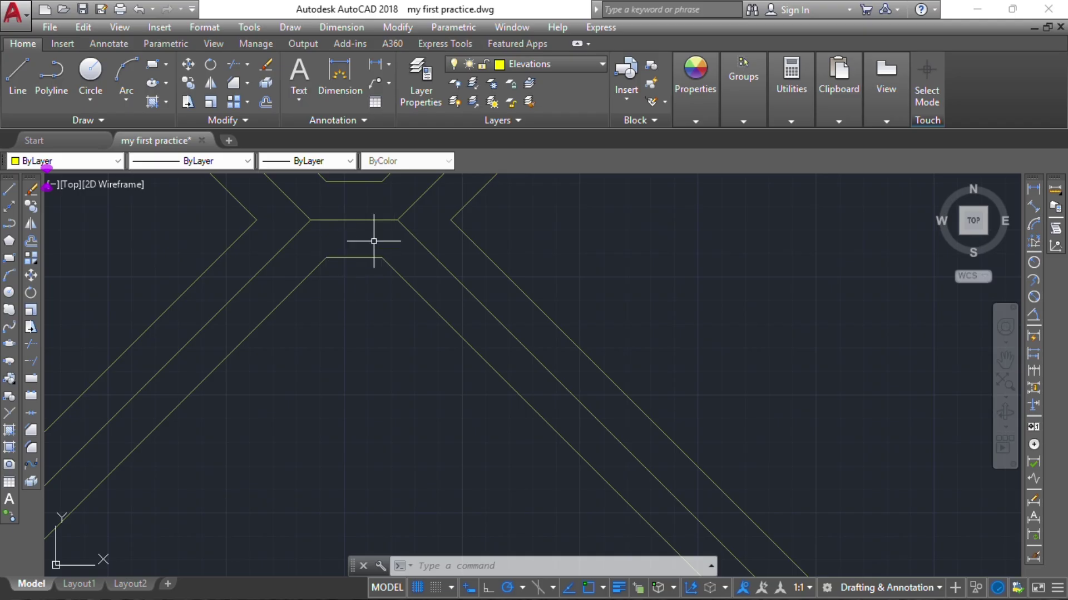
scroll(417, 389, "down", 4)
scroll(365, 329, "up", 3)
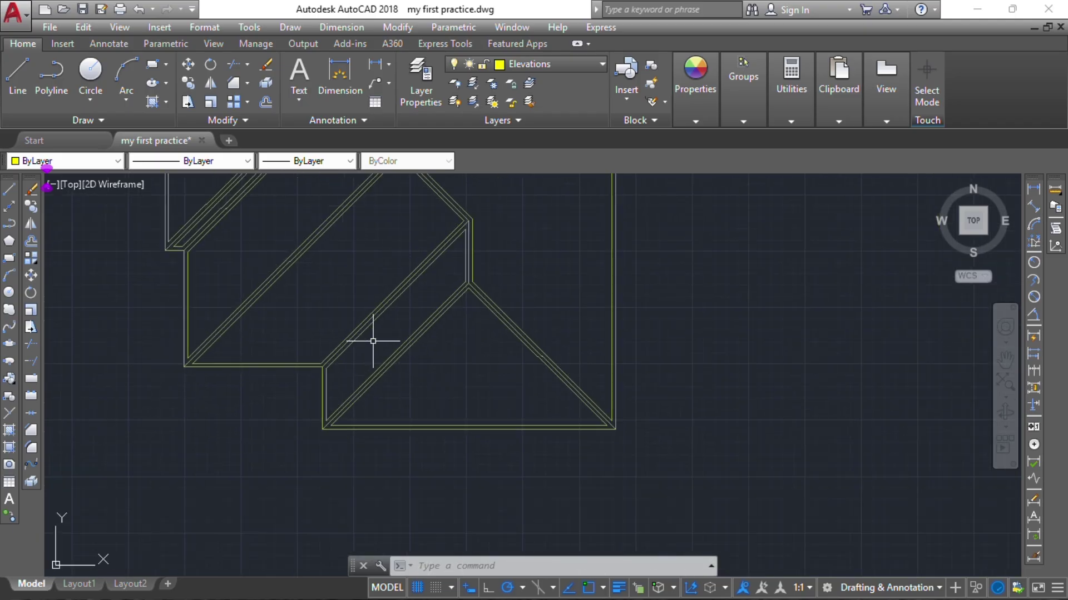
scroll(377, 351, "up", 3)
Undo the chamfers at the main ridge and the window-side eave.
key("ctrl+z")
key("ctrl+z")
key("ctrl+z")
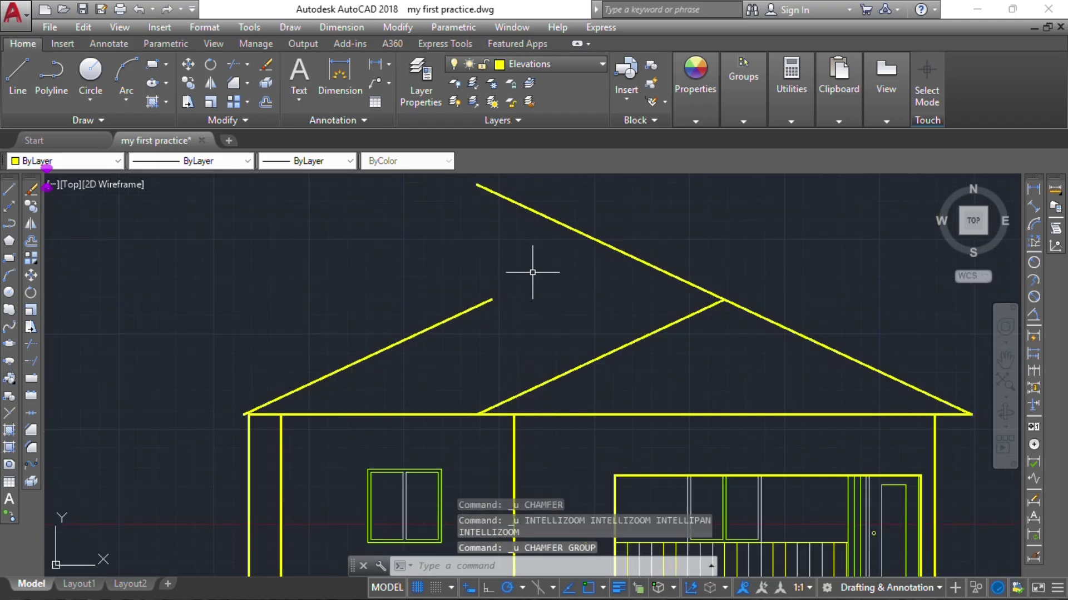
middle_click_drag(532, 273, 379, 299)
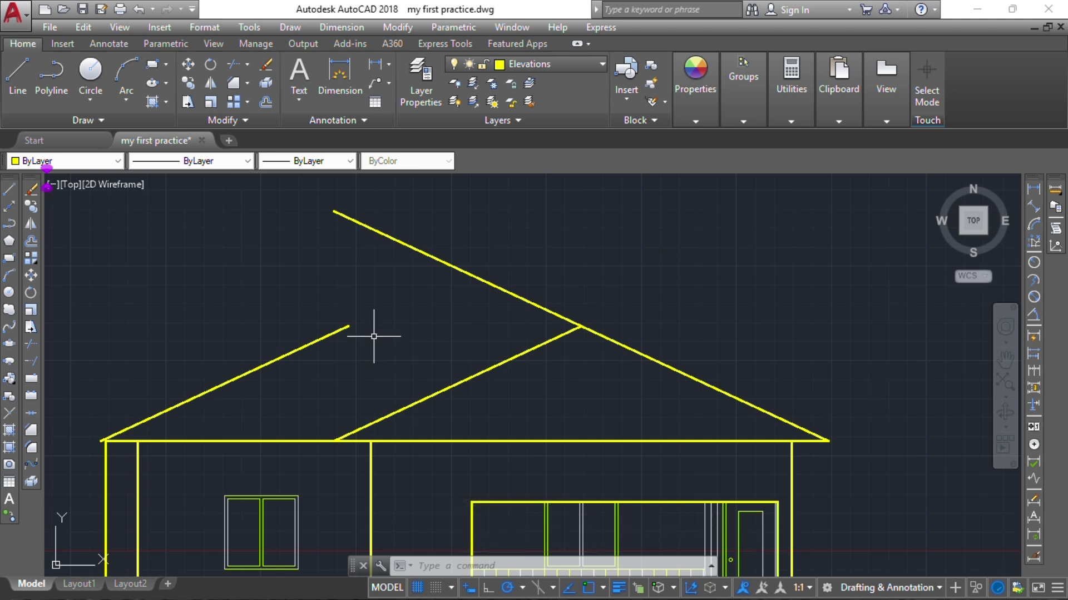
key("ctrl+y")
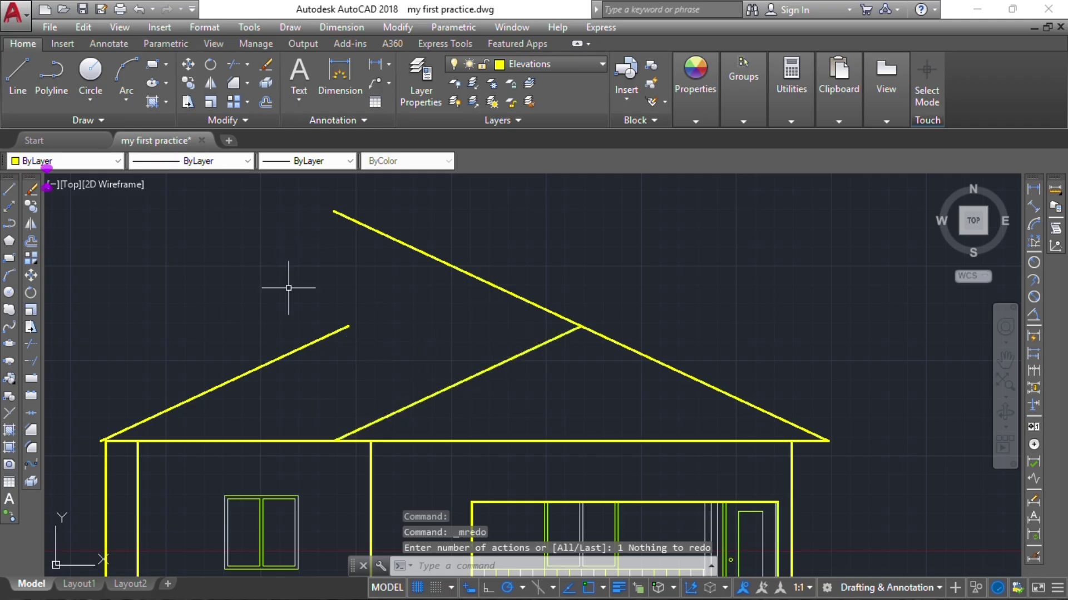
Chamfer the eave line with the outer window-side slope to close the corner of the roof overhang.
left_click(229, 99)
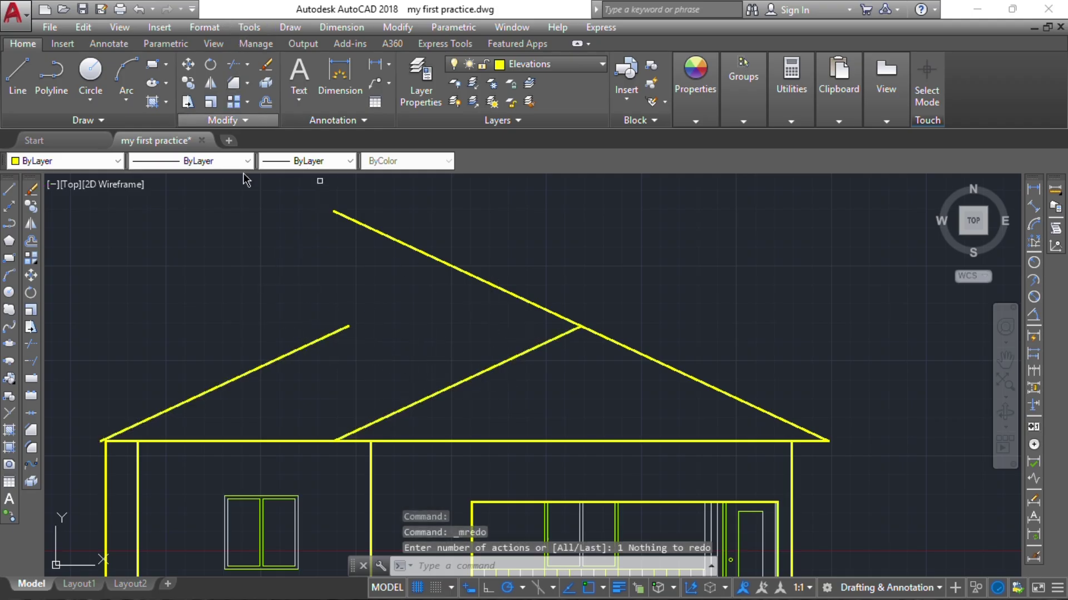
left_click(122, 439)
left_click(131, 427)
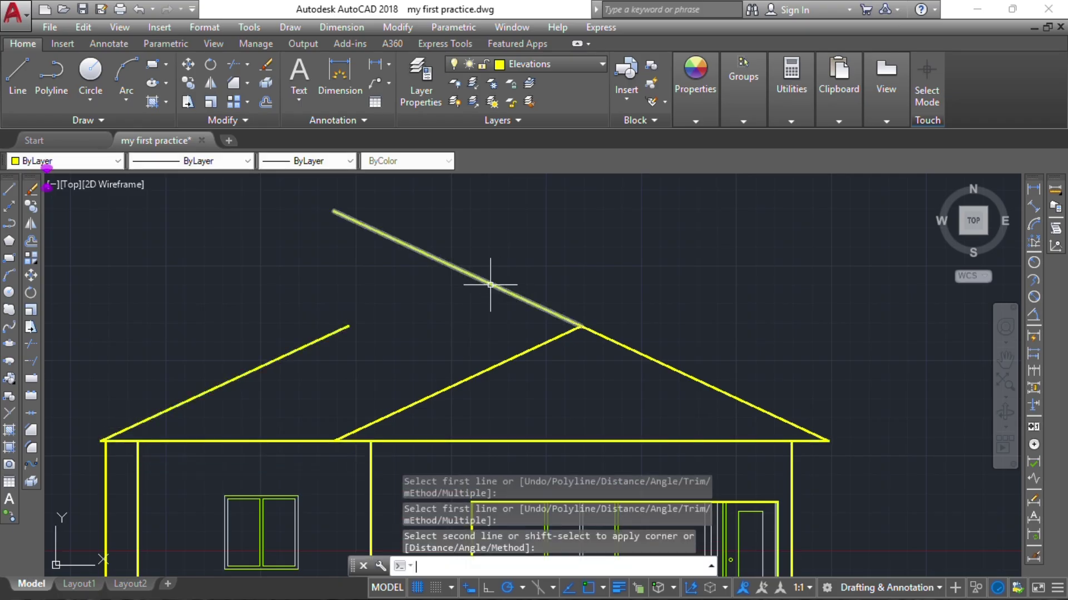
Chamfer the outer window-side slope with the upper porch-side slope to form the main ridge point.
key("Return")
left_click(332, 333)
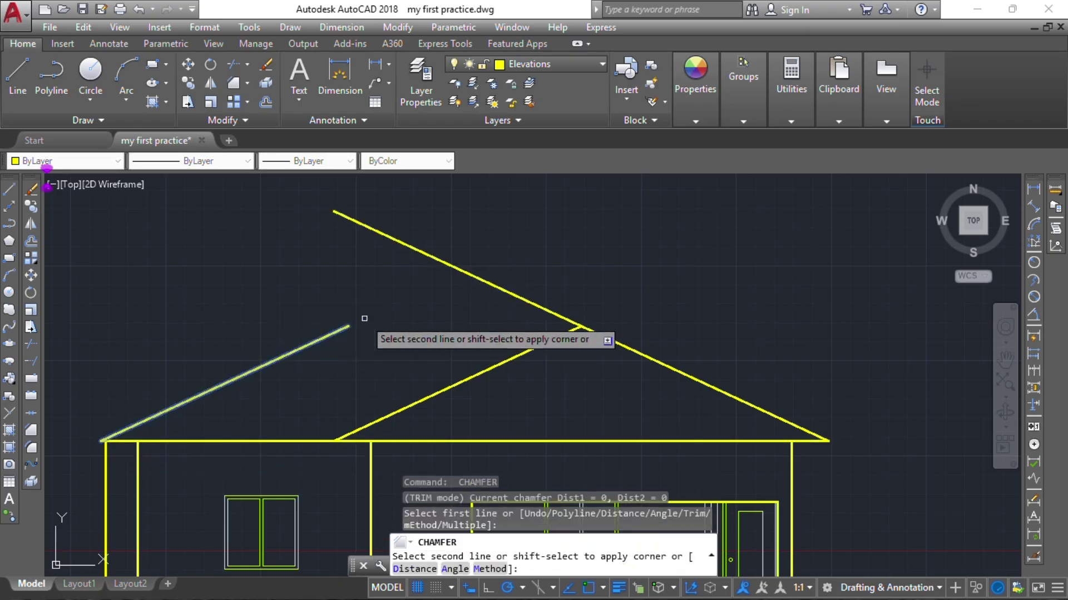
left_click(465, 276)
Compare the short ridge and hip junctions on the roof plan with the elevation's main ridge point.
scroll(384, 505, "up", 5)
middle_click_drag(465, 179, 404, 410)
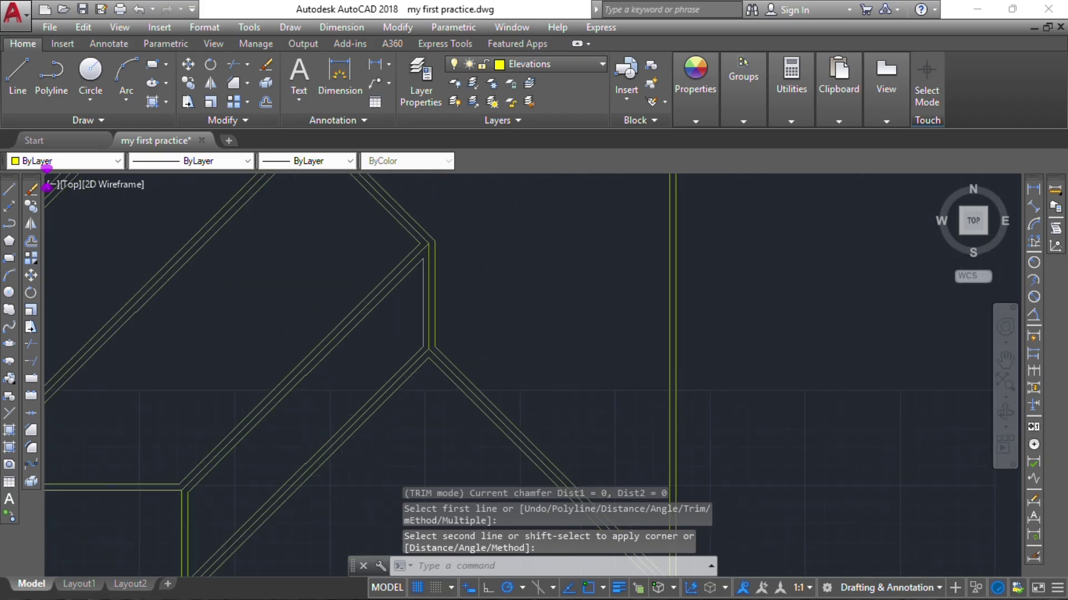
middle_click_drag(400, 228, 425, 383)
scroll(425, 383, "up", 2)
scroll(278, 231, "up", 2)
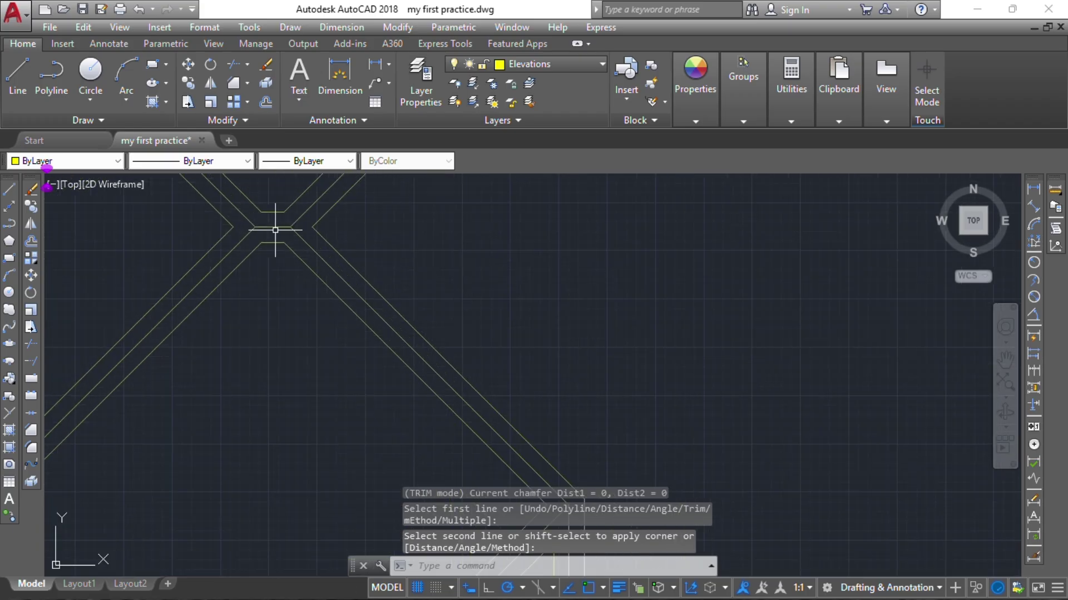
scroll(283, 289, "down", 6)
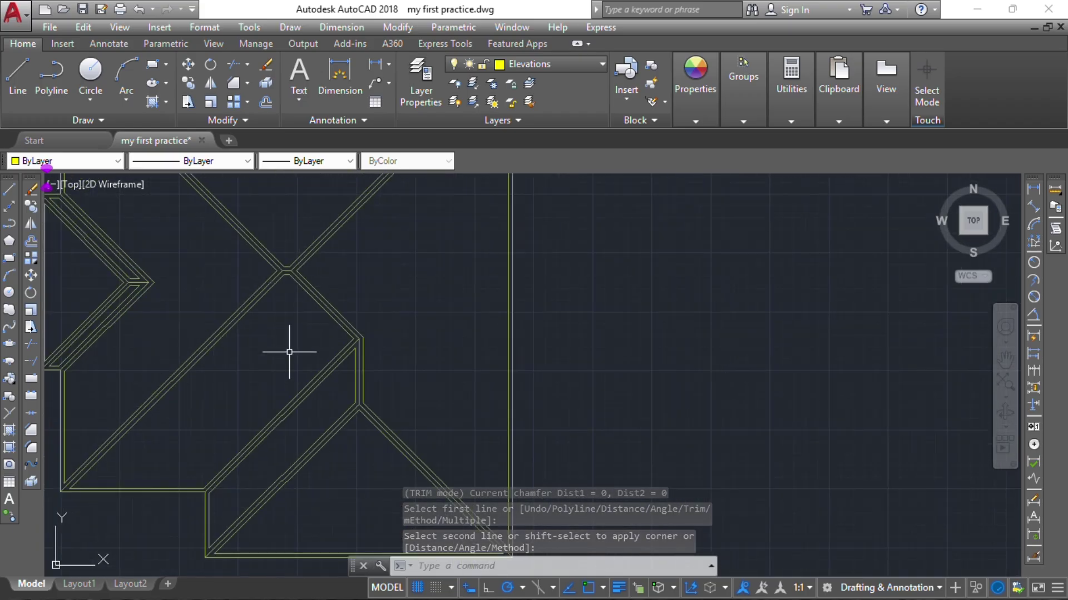
scroll(337, 364, "up", 2)
scroll(337, 364, "up", 10)
scroll(274, 250, "up", 3)
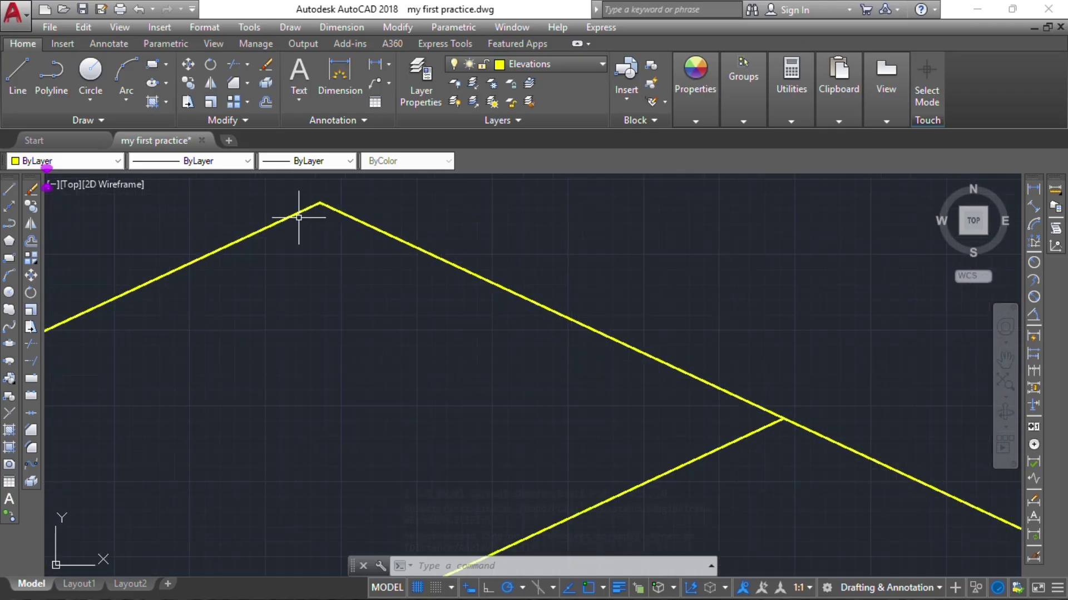
Draw a line 100 units straight down from the main ridge point, continuing horizontally to the porch-side slope.
middle_click_drag(303, 215, 365, 308)
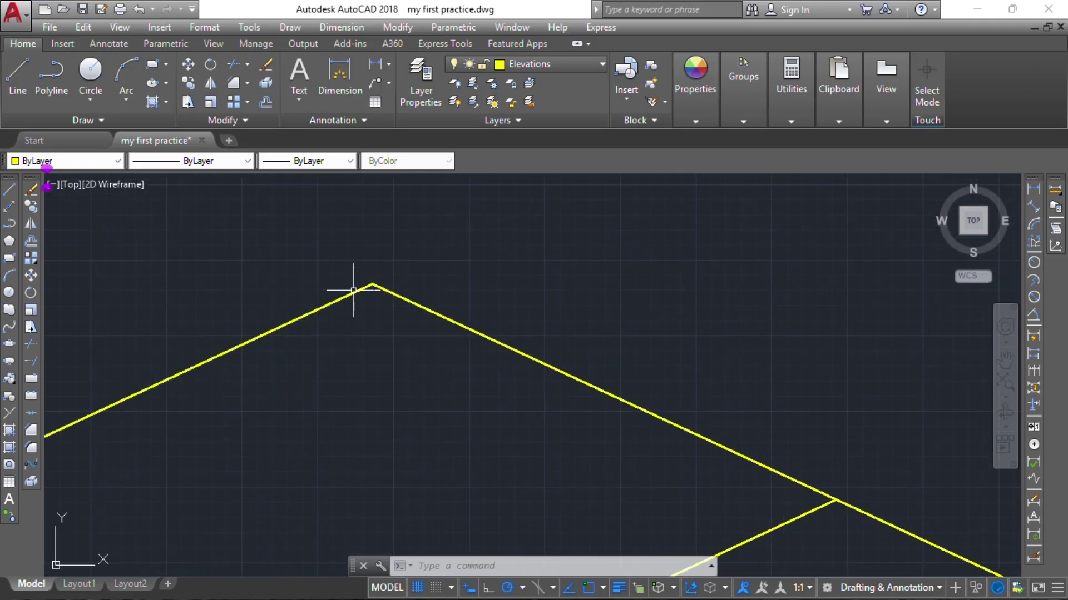
key("Return")
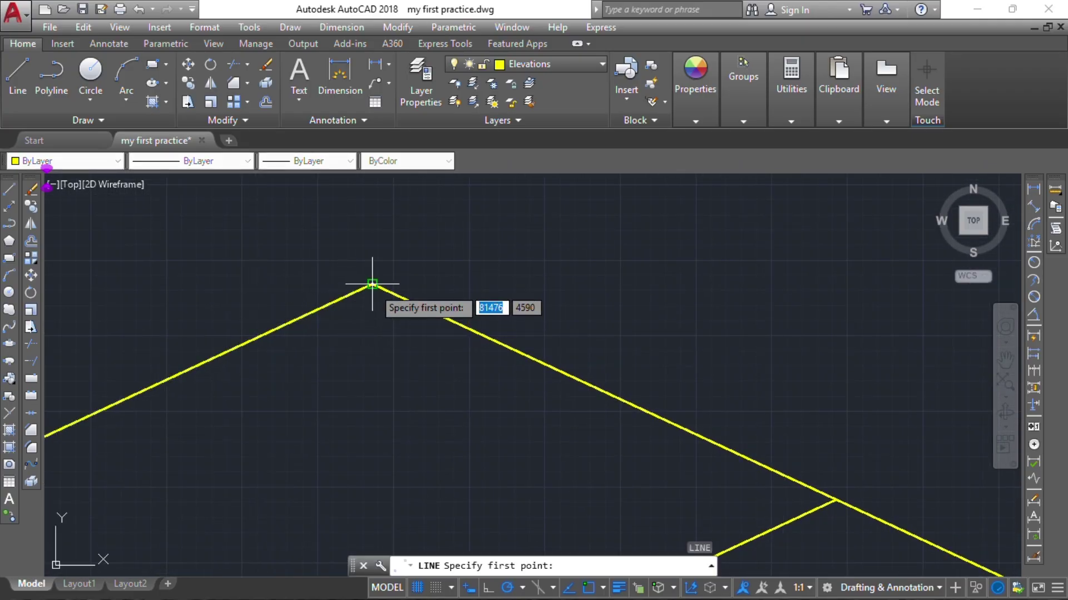
left_click(372, 285)
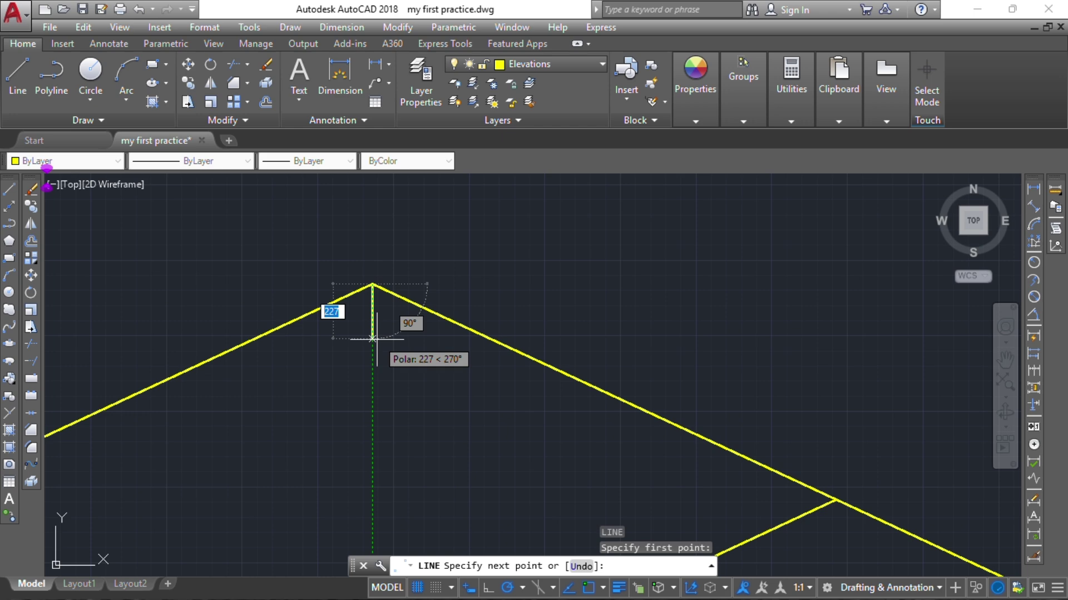
key("Return")
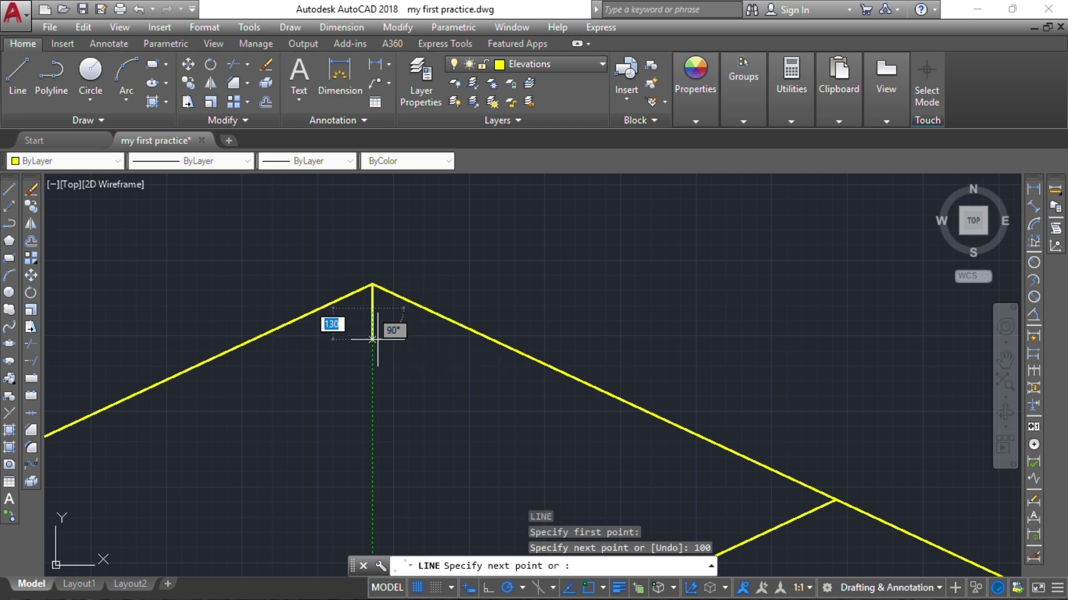
left_click(423, 308)
key("Escape")
Stretch the inner end of the short horizontal line under the peak to meet the window-side slope.
left_click(387, 308)
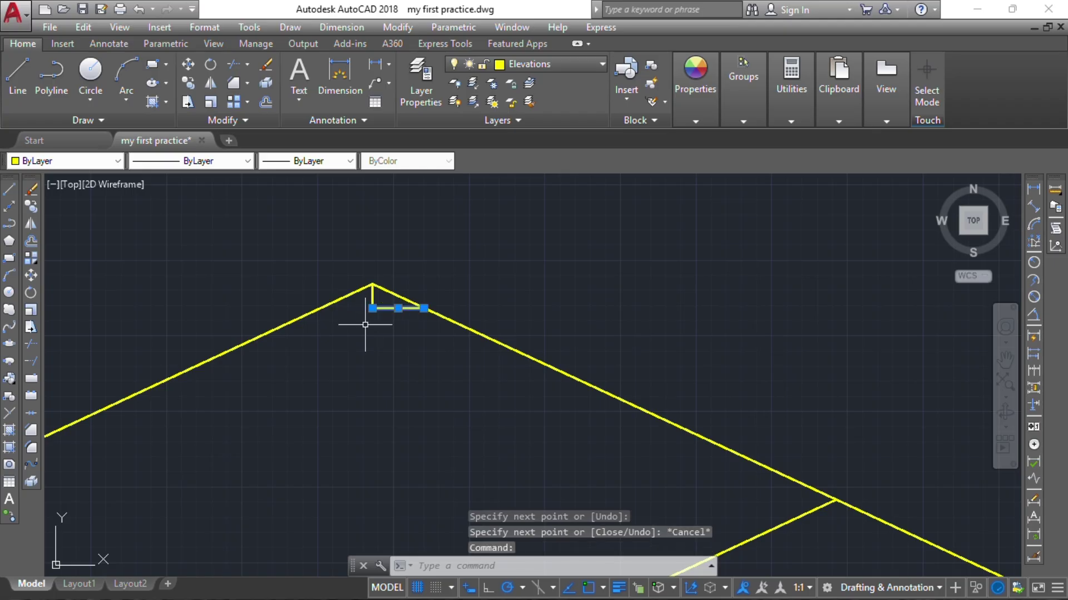
left_click(372, 308)
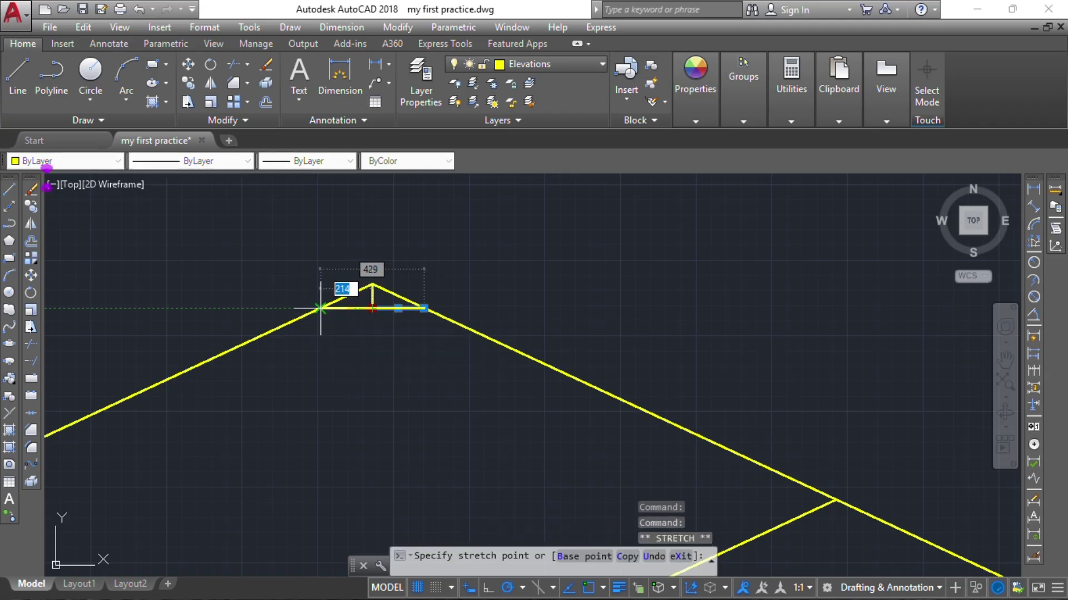
left_click(319, 310)
key("Escape")
Erase the short vertical line below the main ridge point.
left_click(352, 239)
left_click(389, 340)
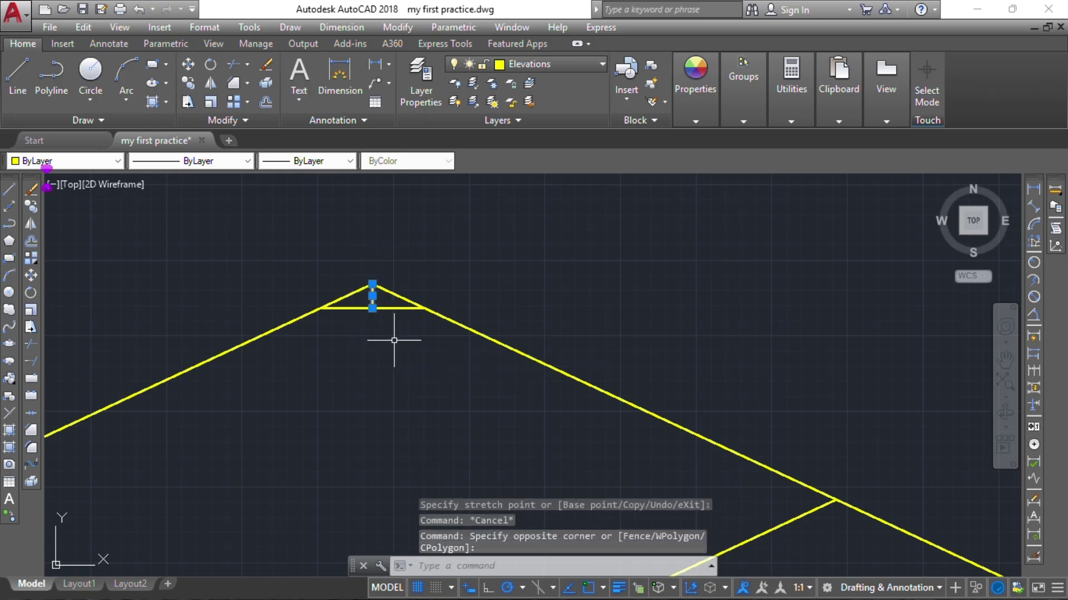
key("Delete")
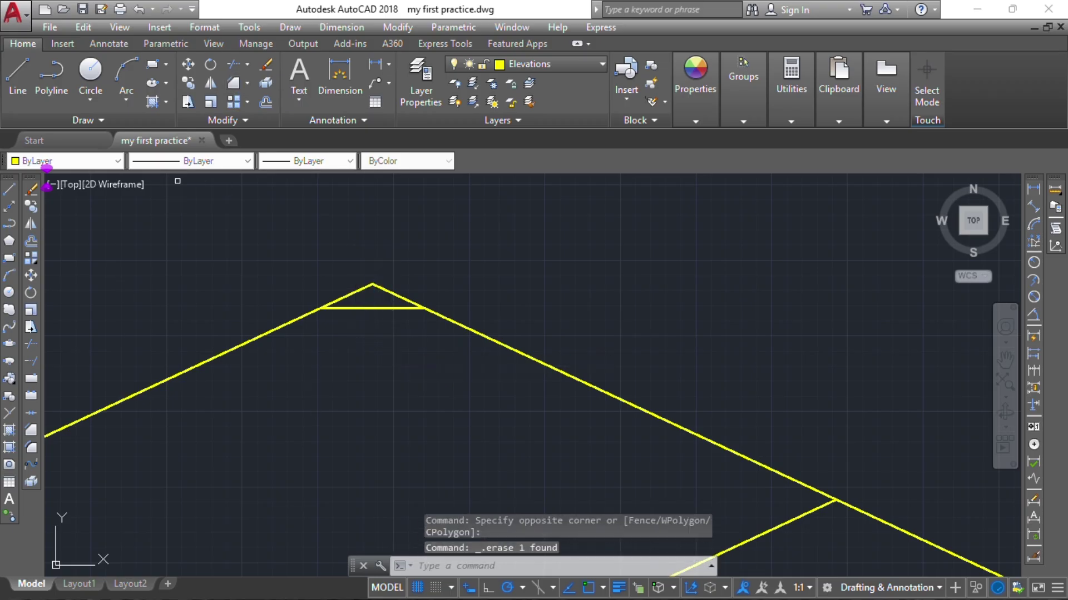
Chamfer the window-side and porch-side slopes with the short horizontal line to form a flattened main ridge.
type("cha")
key("Return")
left_click(325, 306)
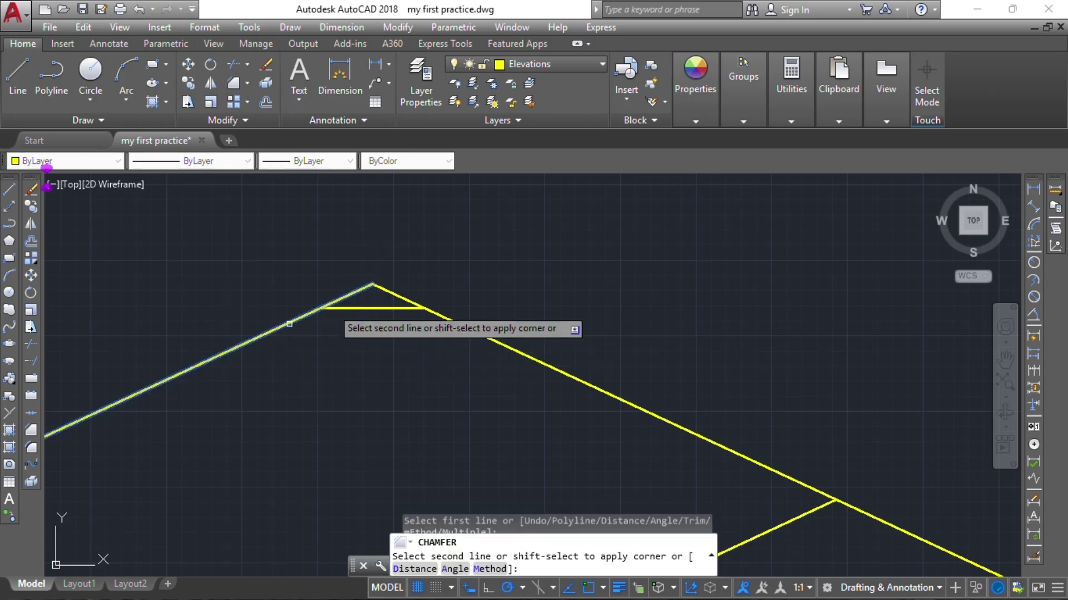
left_click(353, 305)
key("Return")
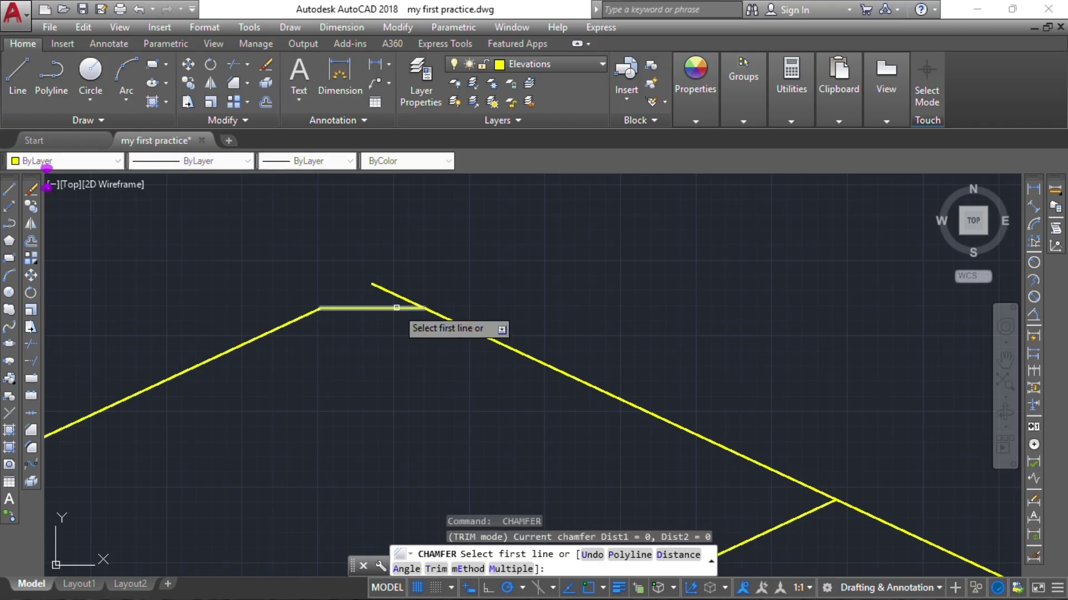
left_click(396, 307)
scroll(393, 303, "down", 5)
mouse_move(546, 303)
middle_mouse_down()
mouse_move(580, 361)
mouse_move(497, 303)
middle_mouse_up()
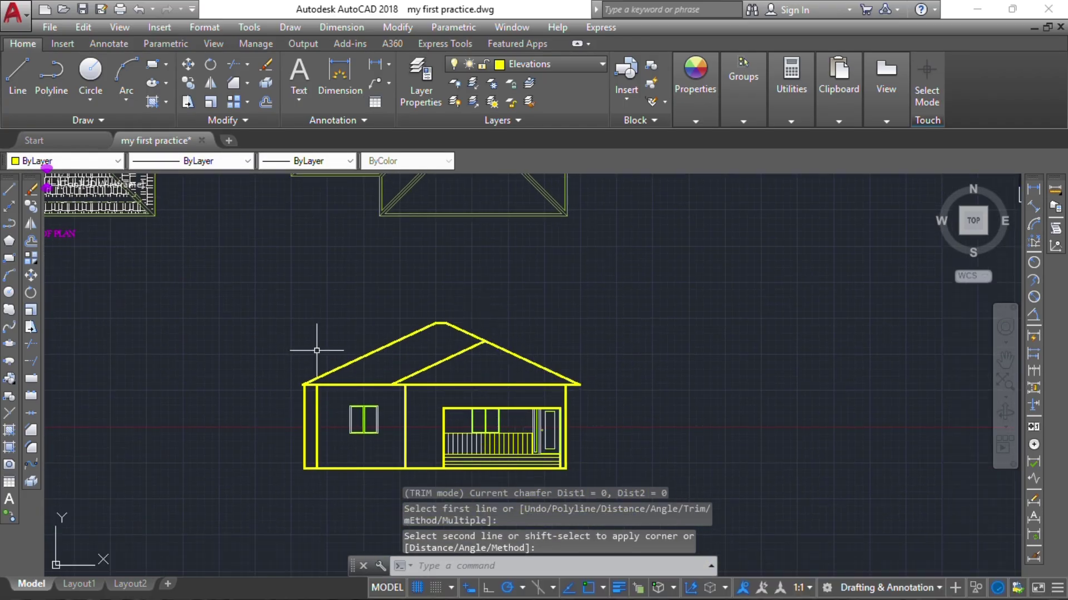
Compare the small projecting side roof on the roof plan with the window-side eave of the front elevation.
middle_click_drag(281, 225, 300, 366)
scroll(309, 244, "up", 4)
middle_click_drag(313, 209, 314, 371)
scroll(314, 371, "down", 2)
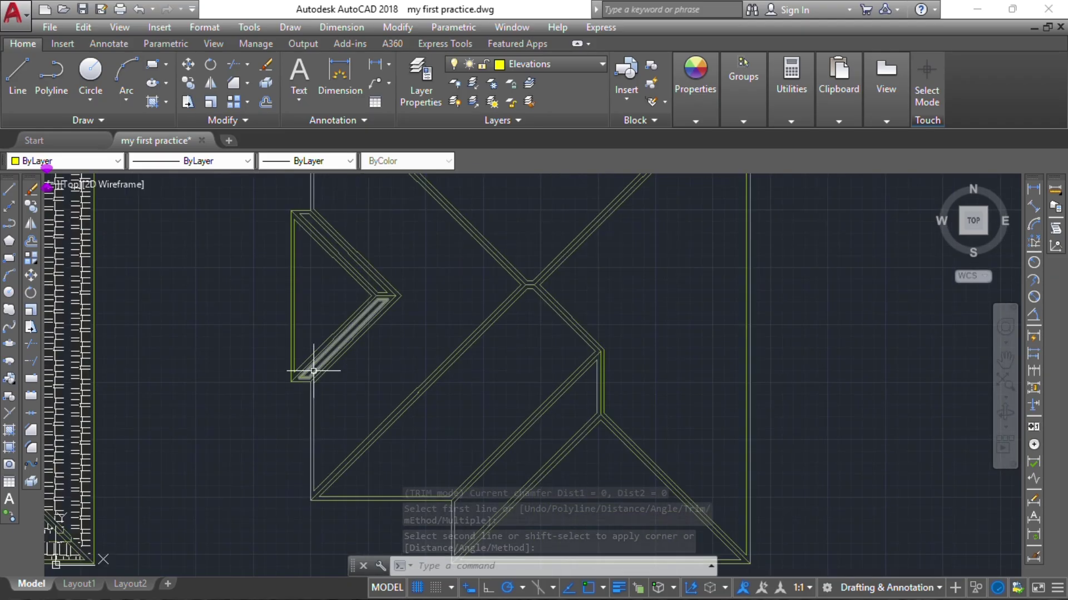
scroll(314, 368, "up", 2)
scroll(328, 364, "down", 7)
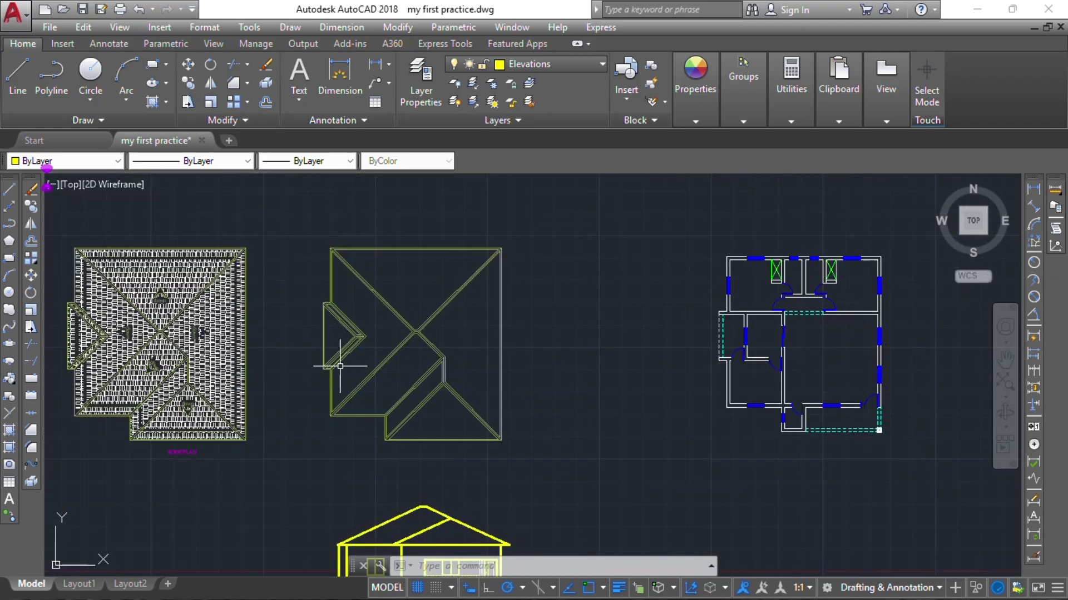
mouse_move(344, 471)
middle_mouse_down()
mouse_move(345, 415)
mouse_move(386, 355)
middle_mouse_up()
scroll(361, 472, "up", 2)
scroll(386, 404, "up", 4)
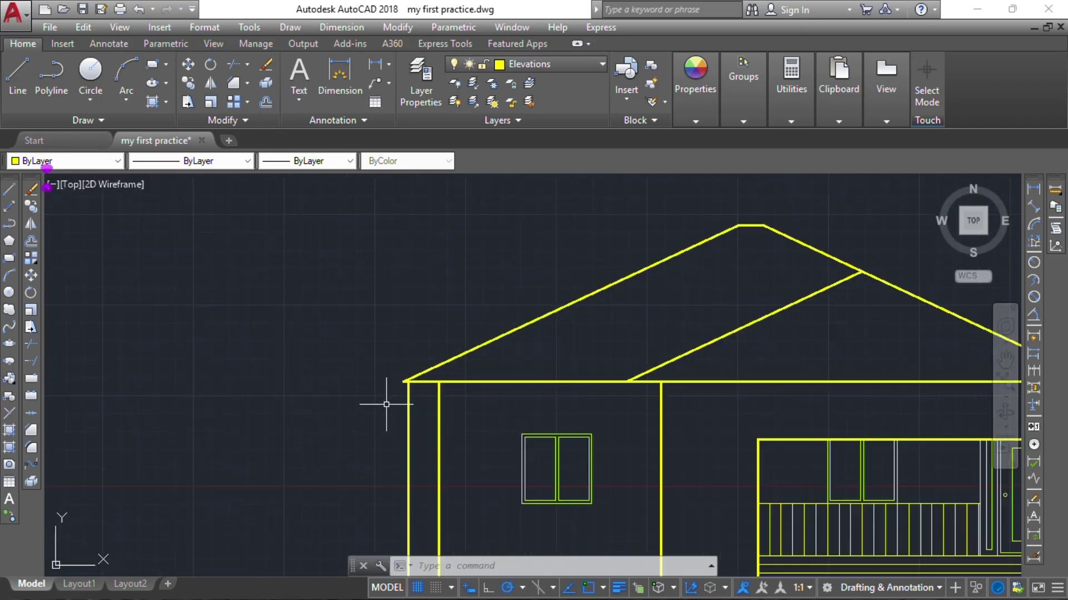
Draw a 600-unit horizontal line outward from the upper end of the outermost window-side wall line.
scroll(386, 405, "up", 6)
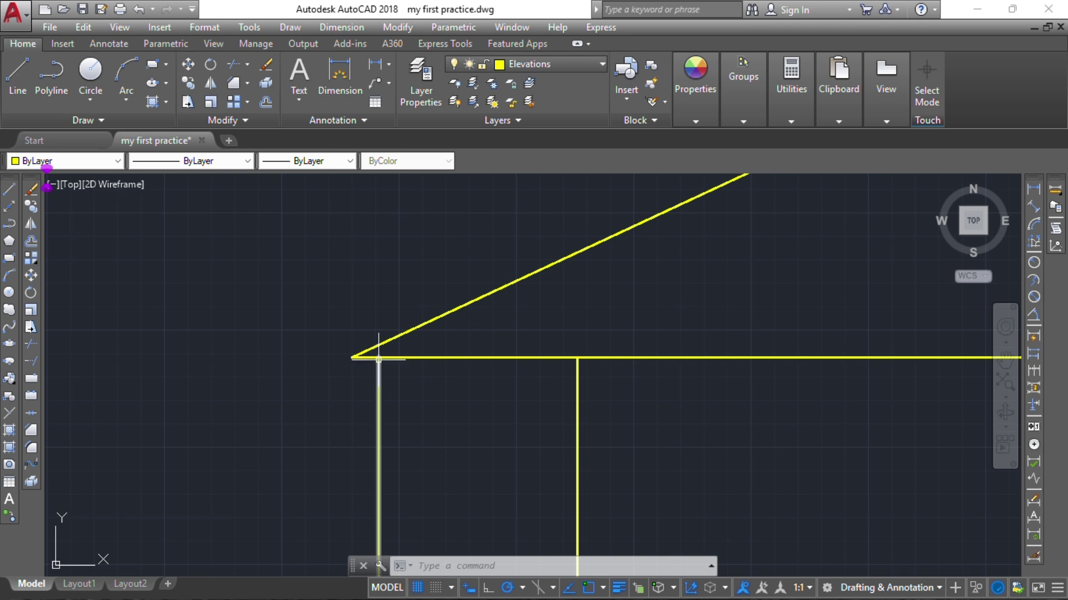
scroll(379, 359, "up", 2)
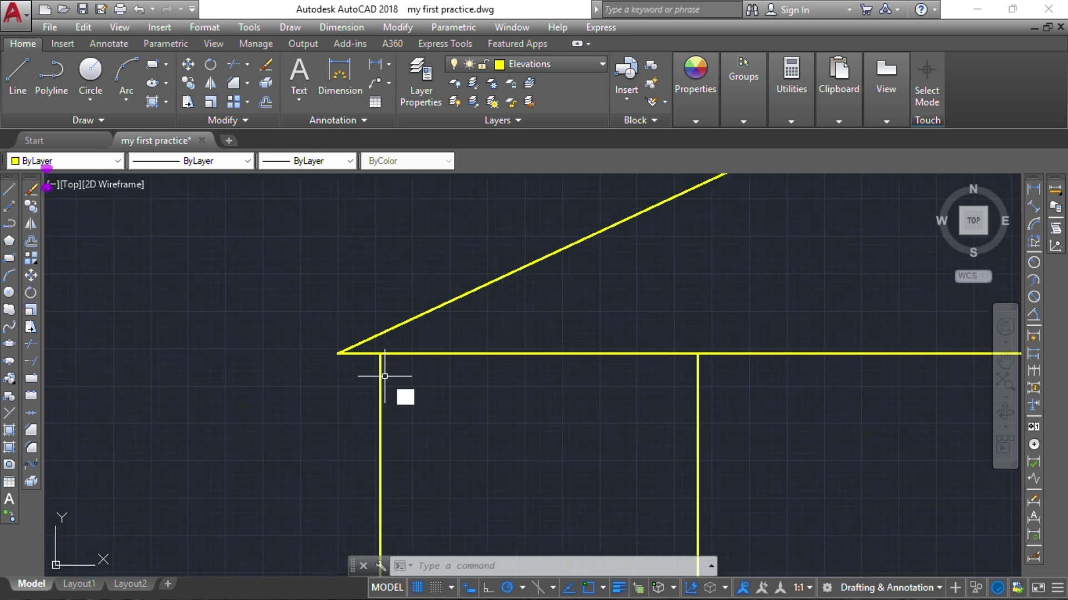
type("l")
key("Return")
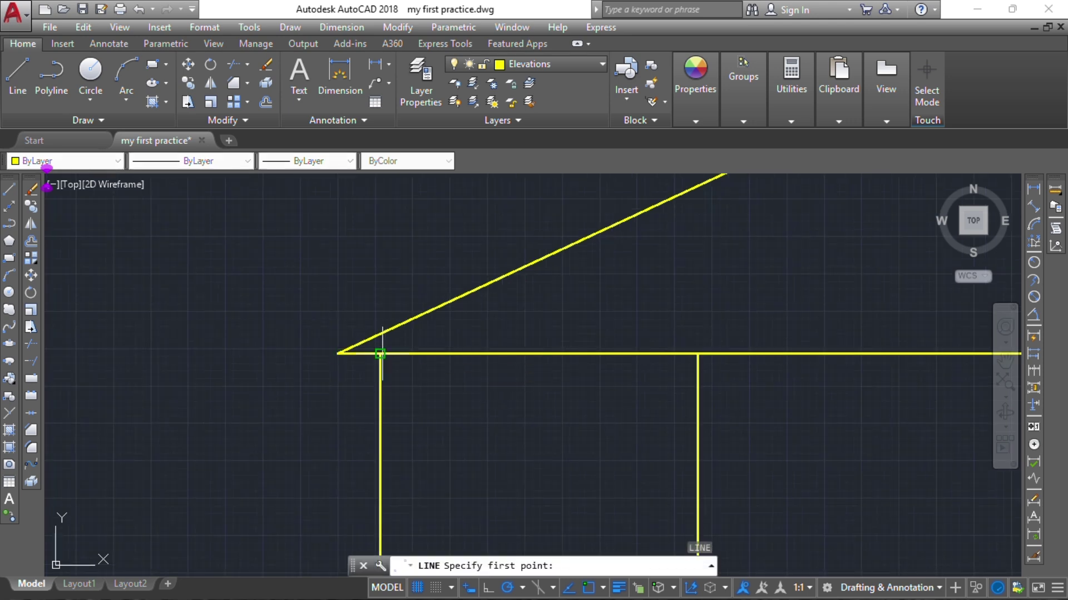
left_click(380, 354)
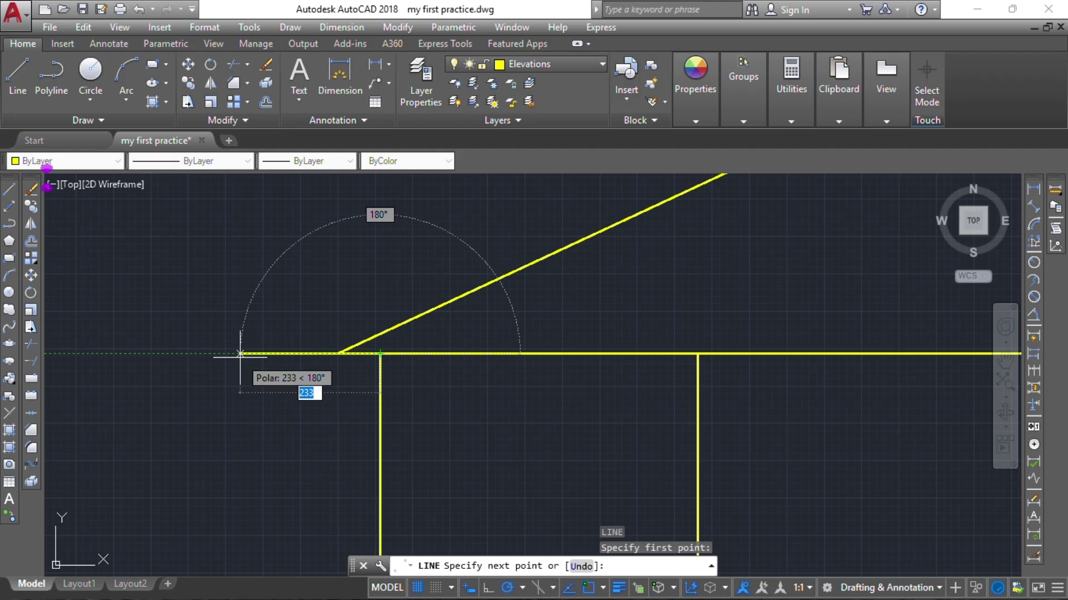
type("600")
key("Return")
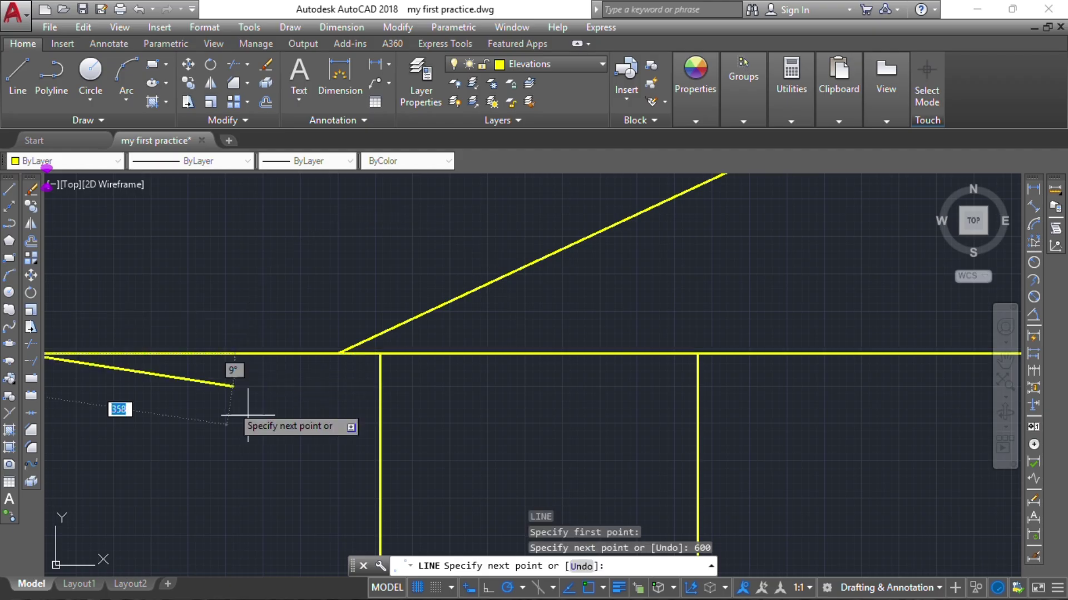
scroll(316, 440, "down", 6)
scroll(317, 460, "down", 4)
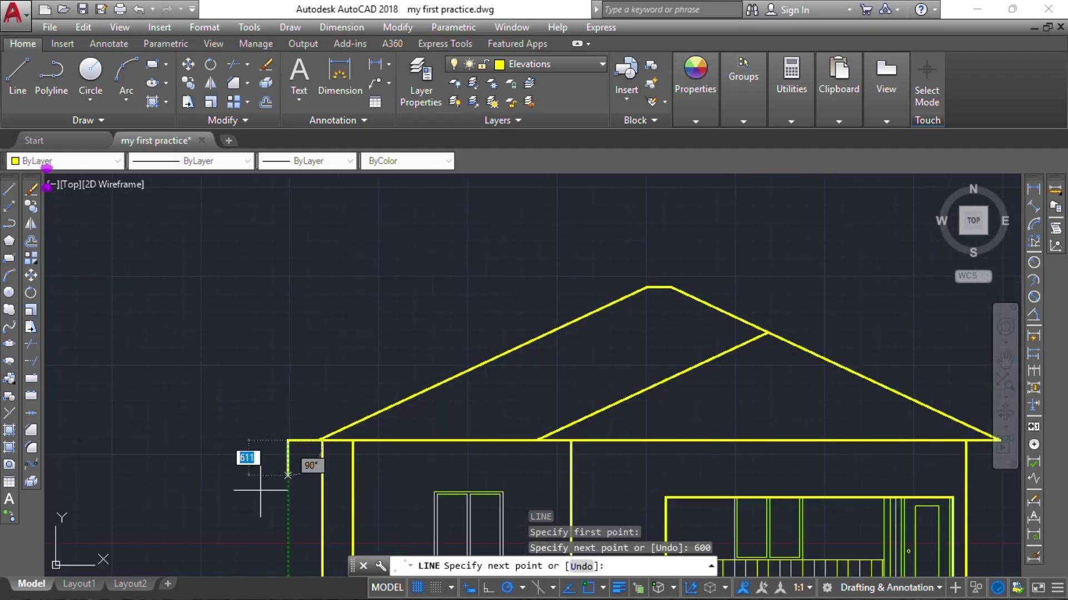
key("Escape")
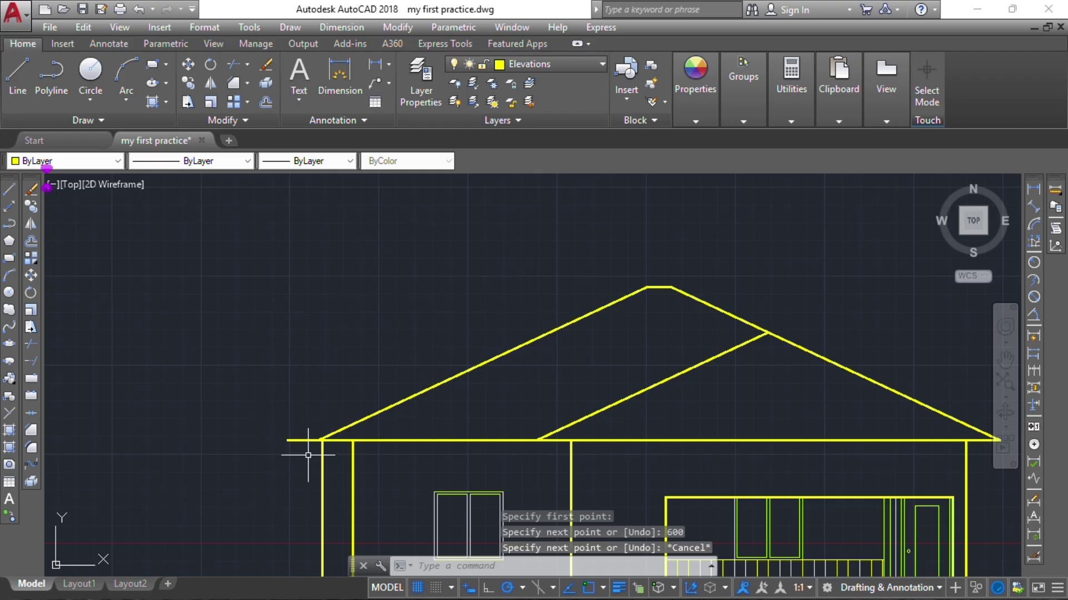
Copy the outer window-side slope from its eave end to the outer end of the 600-unit overhang line.
scroll(306, 453, "up", 2)
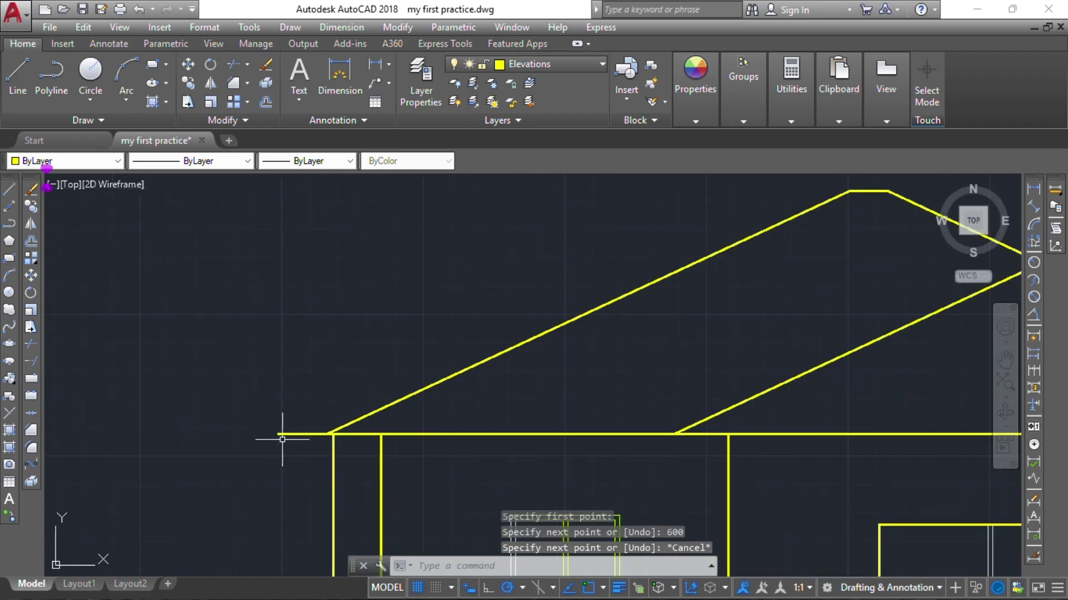
left_click(353, 420)
key("Return")
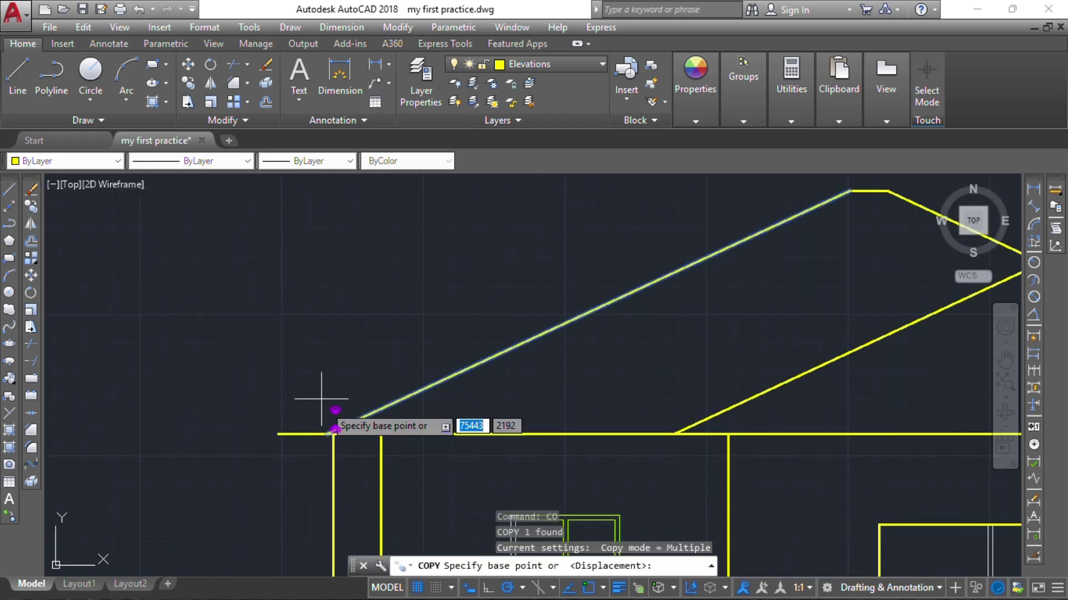
scroll(317, 443, "up", 5)
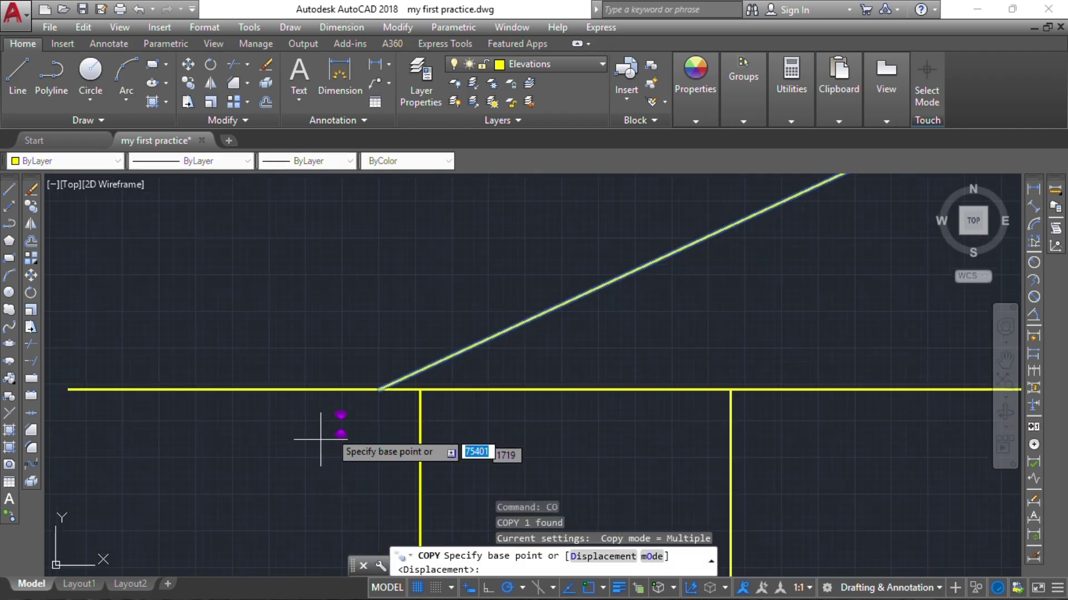
left_click(379, 389)
left_click(68, 389)
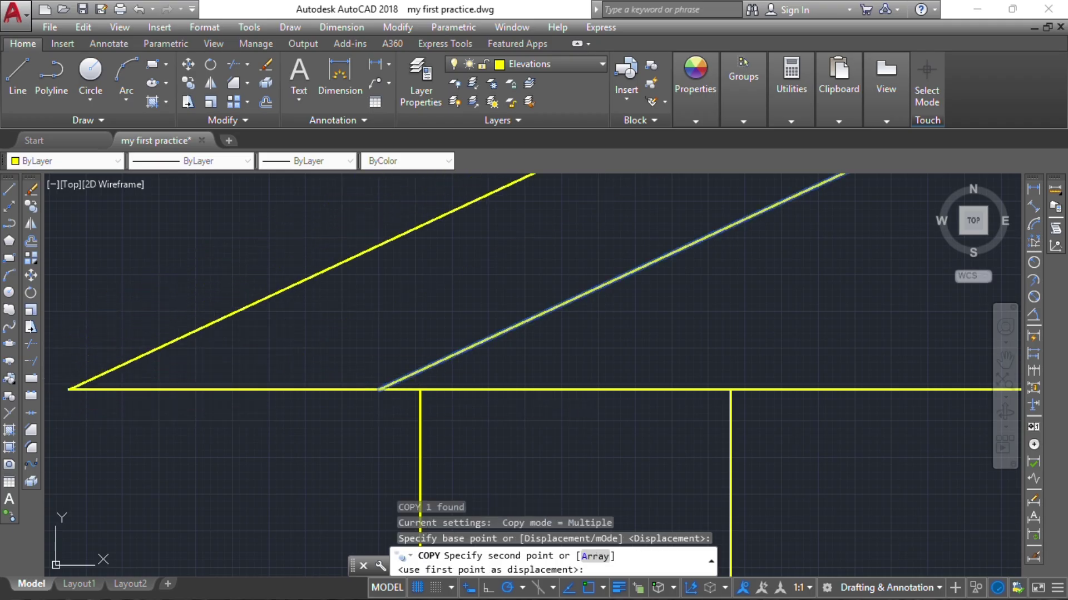
key("Escape")
Erase the 600-unit overhang line and stretch the main eave line's window-side end to the copied slope's lower end.
left_click(303, 391)
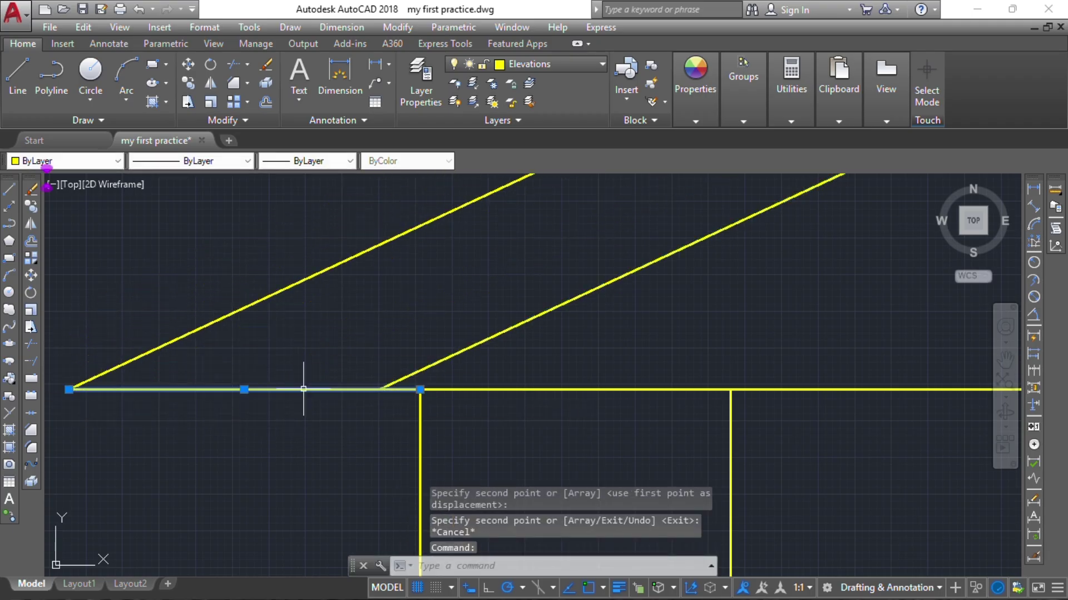
key("Delete")
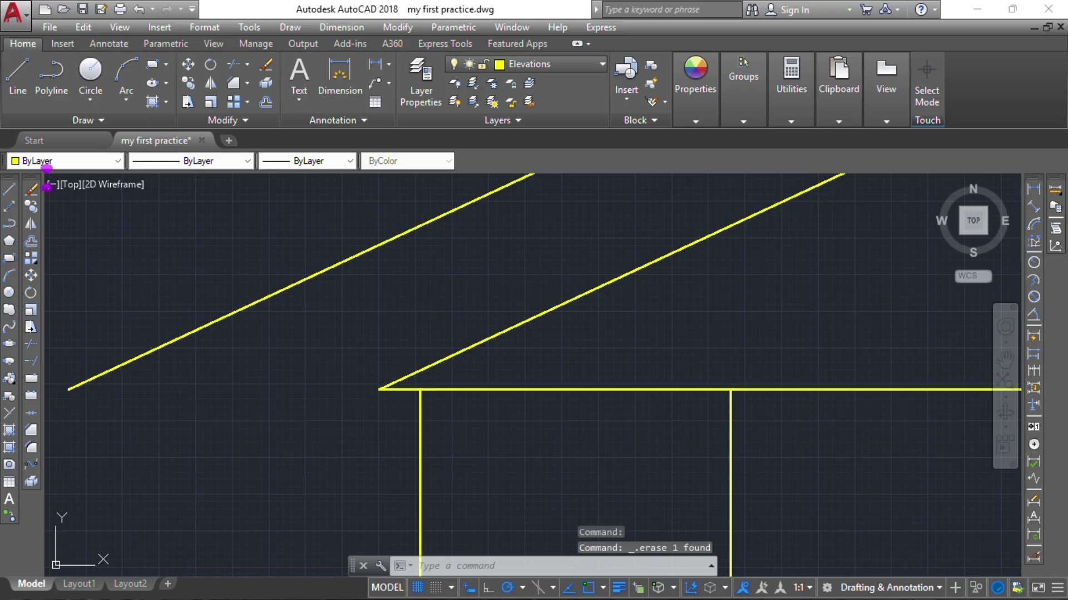
left_click(378, 389)
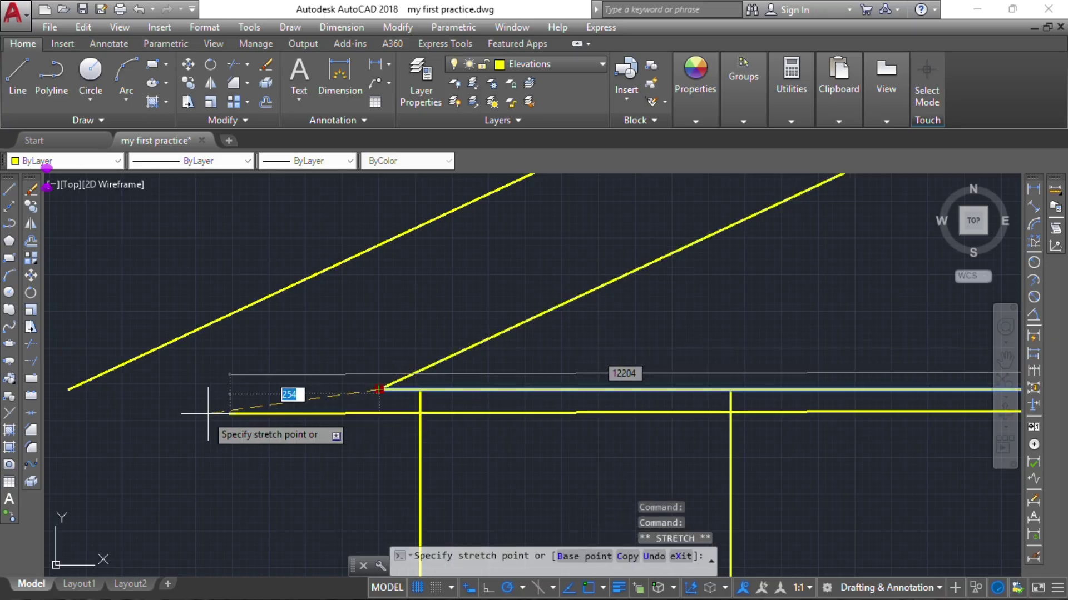
left_click(73, 390)
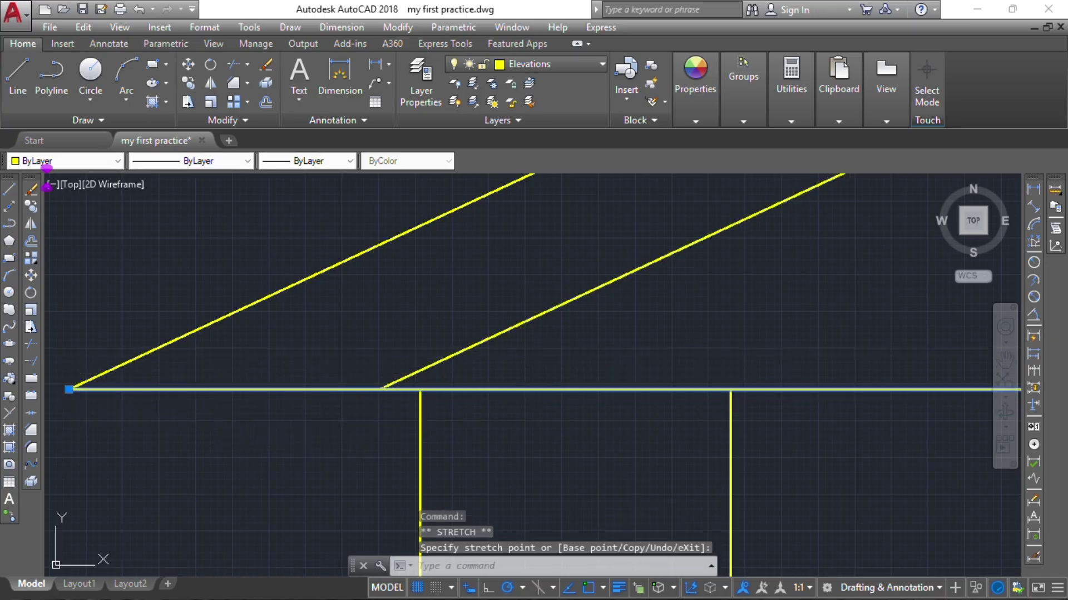
key("Escape")
Examine where the side roof's ridge meets the main roof on the roof plan, compared with the front elevation.
scroll(384, 367, "down", 10)
mouse_move(485, 346)
middle_mouse_down()
mouse_move(459, 356)
mouse_move(319, 336)
middle_mouse_up()
middle_click_drag(424, 273, 490, 382)
scroll(491, 382, "down", 5)
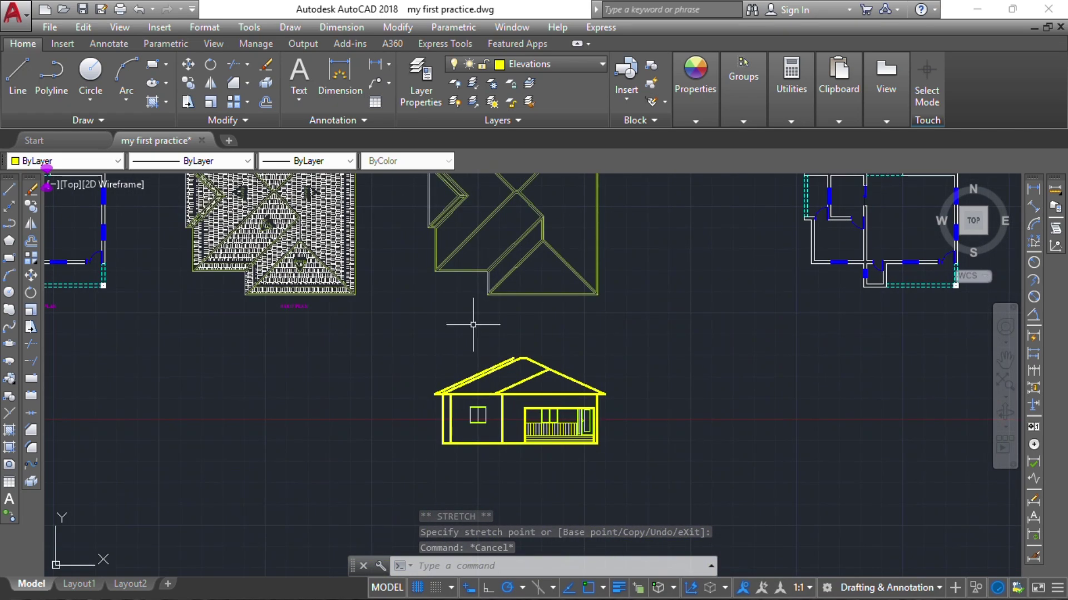
middle_click_drag(457, 185, 460, 250)
scroll(462, 259, "up", 5)
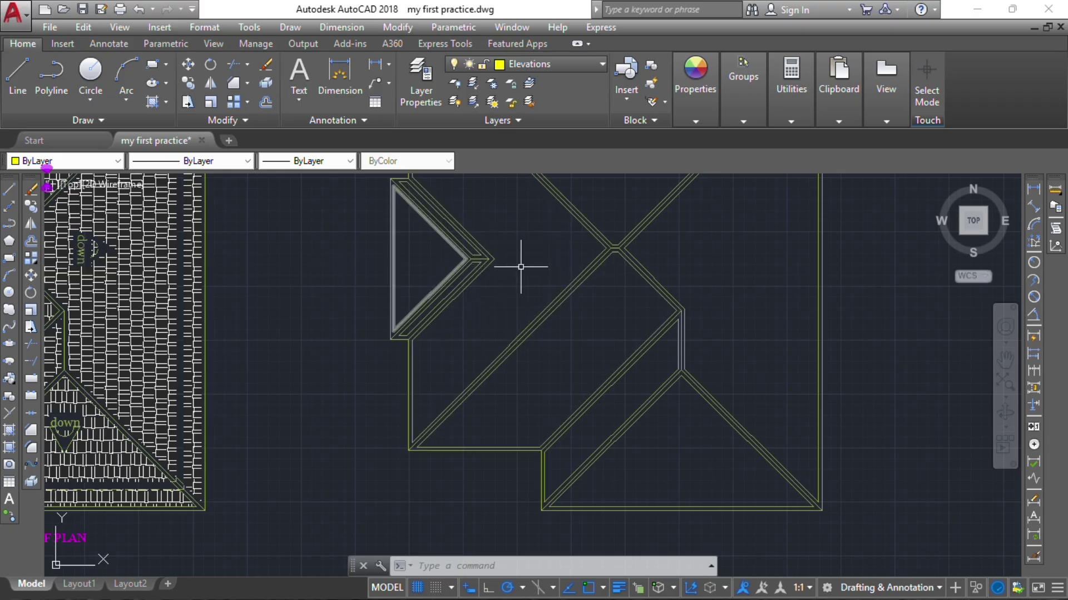
scroll(553, 249, "down", 2)
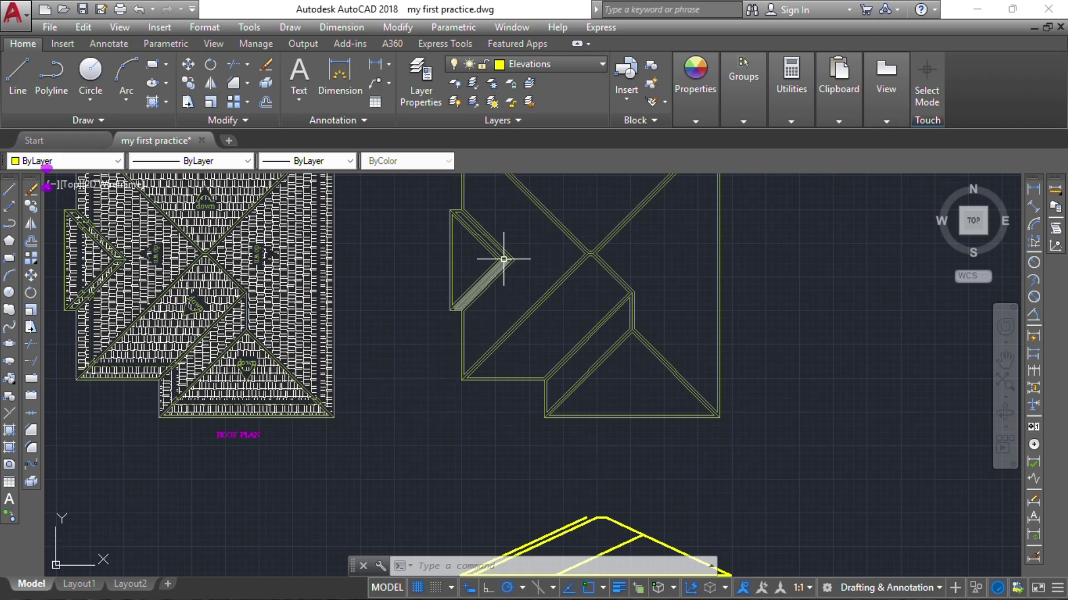
scroll(564, 259, "down", 3)
scroll(548, 381, "up", 6)
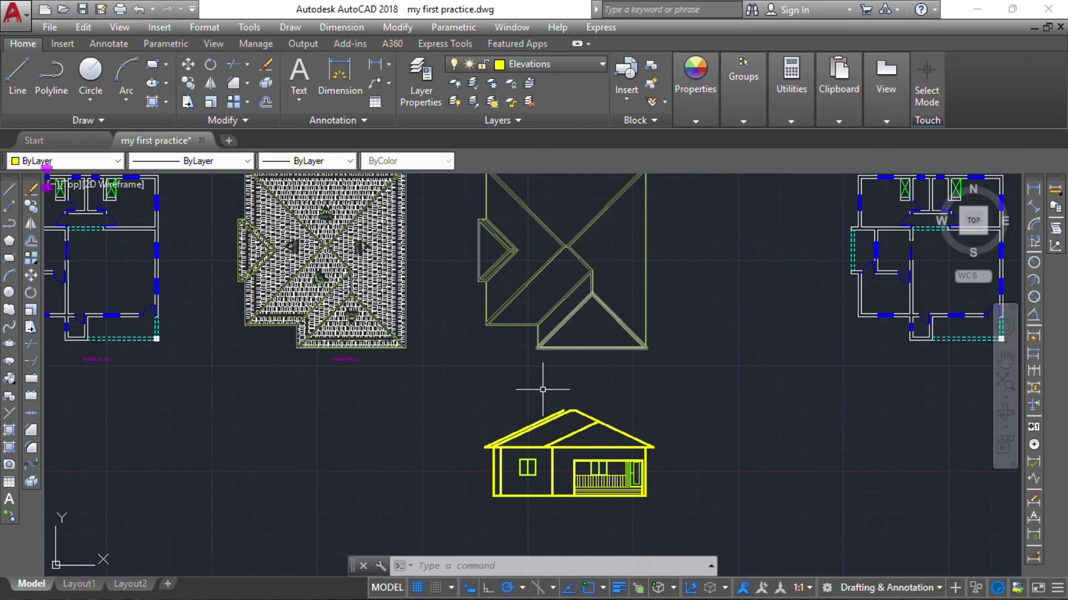
mouse_move(529, 436)
middle_mouse_down()
mouse_move(525, 385)
mouse_move(511, 372)
mouse_move(465, 451)
mouse_move(461, 385)
middle_mouse_up()
scroll(525, 375, "down", 3)
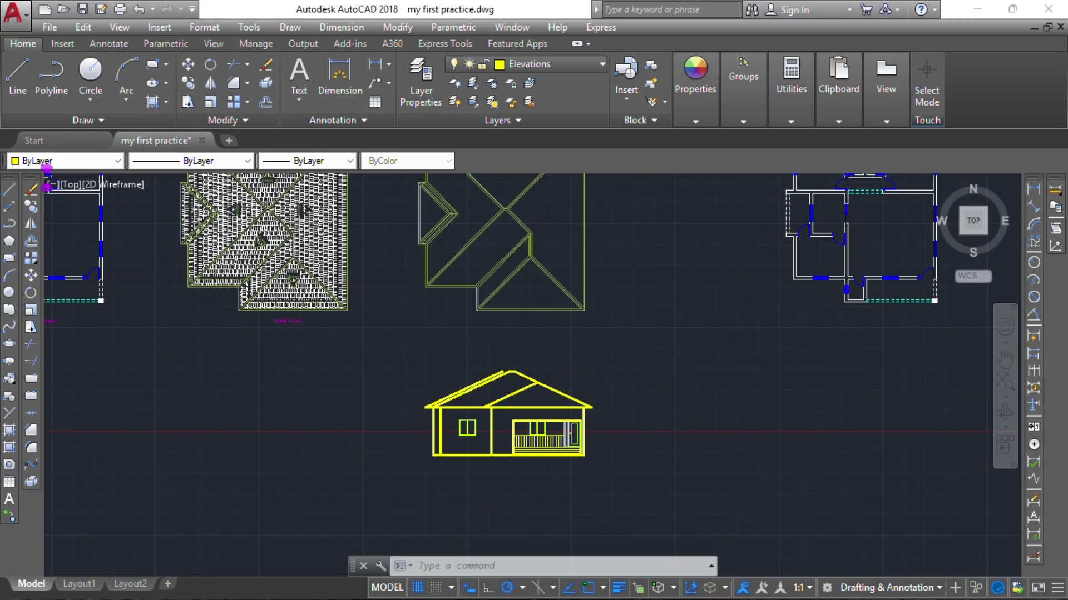
Draw a short horizontal line from the midpoint of the main window-side slope outward to the copied slope.
scroll(461, 385, "up", 1)
scroll(461, 385, "up", 3)
type("l")
key("Return")
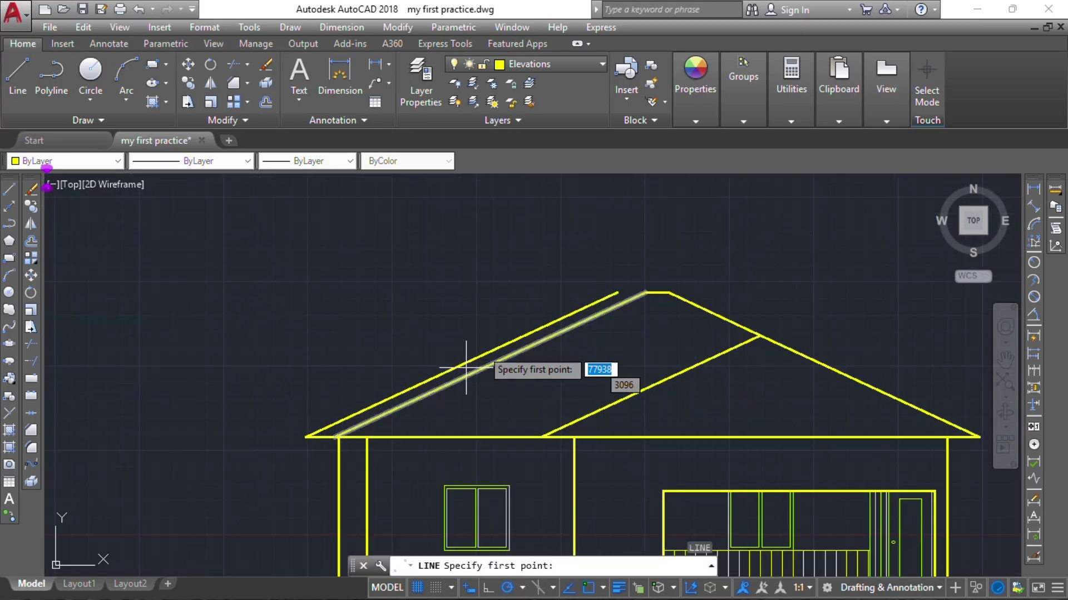
scroll(493, 345, "up", 2)
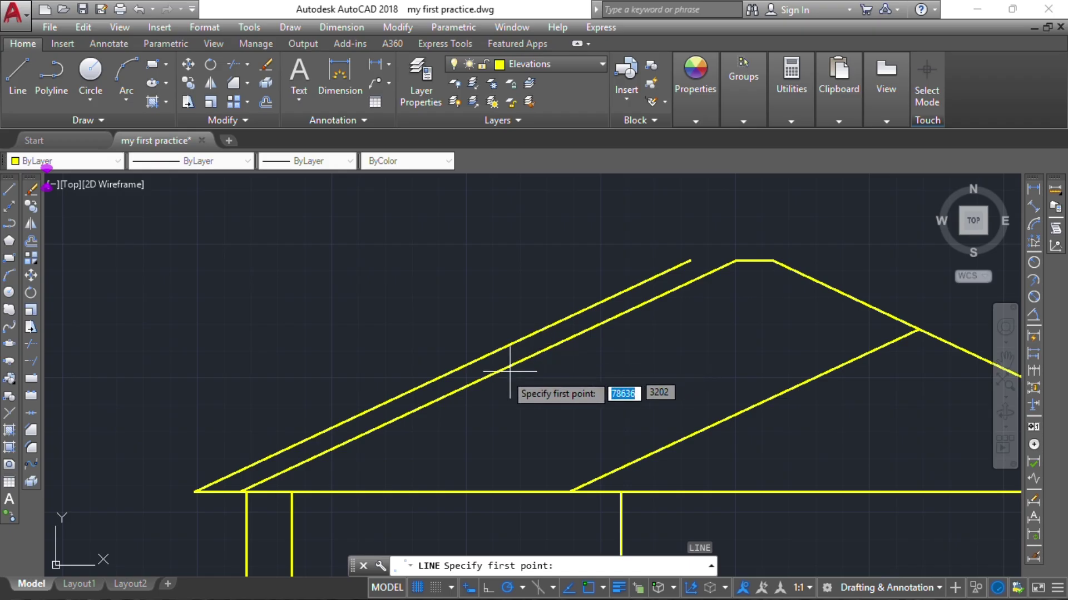
left_click(488, 377)
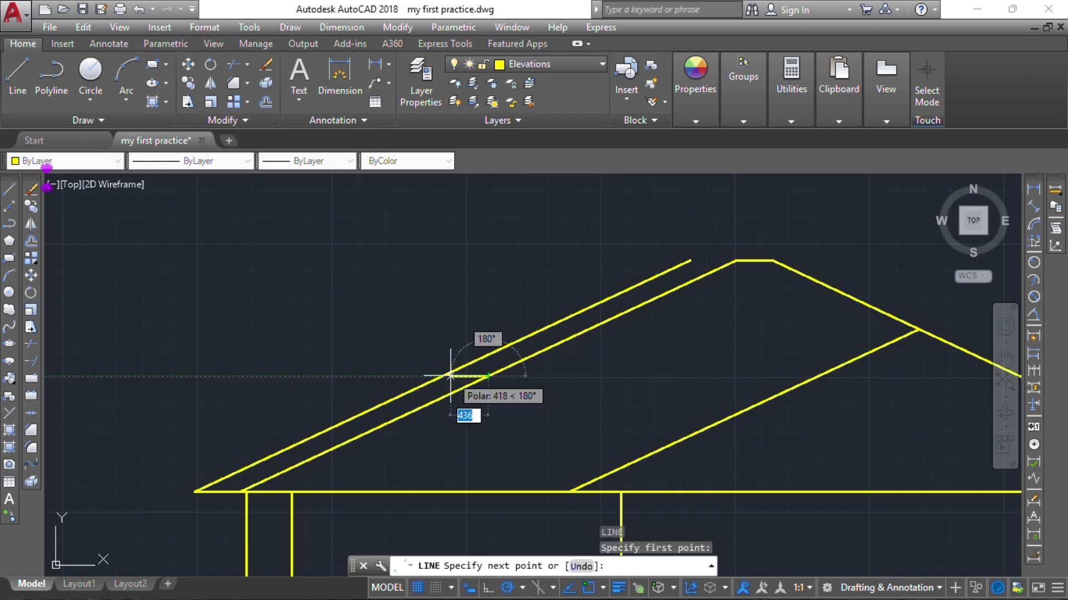
left_click(443, 377)
key("Escape")
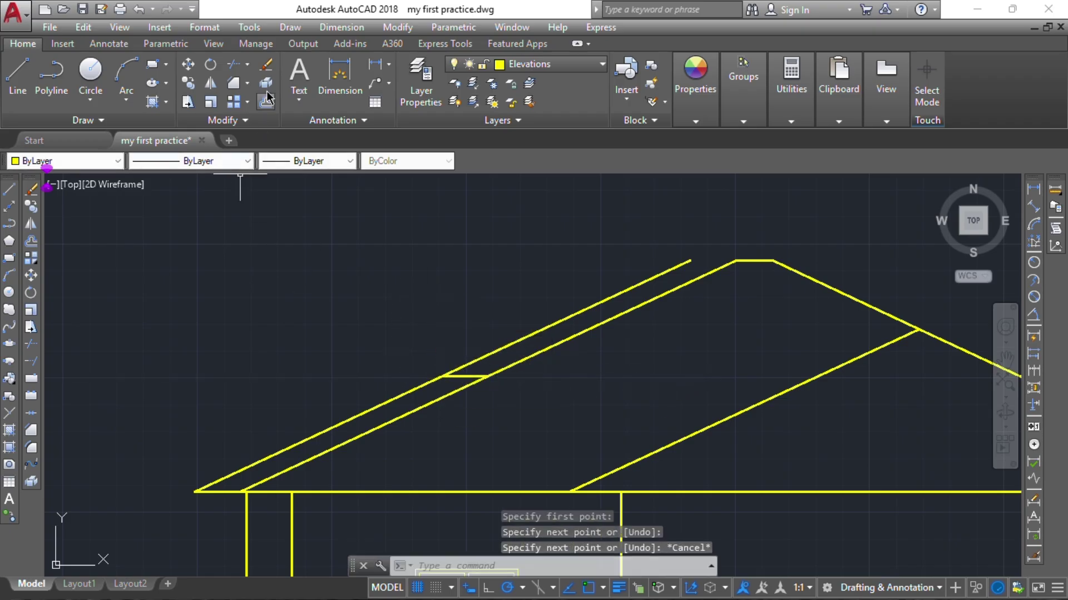
Chamfer the copied slope with the short horizontal line to cut it off at the side roof's ridge.
left_click(234, 85)
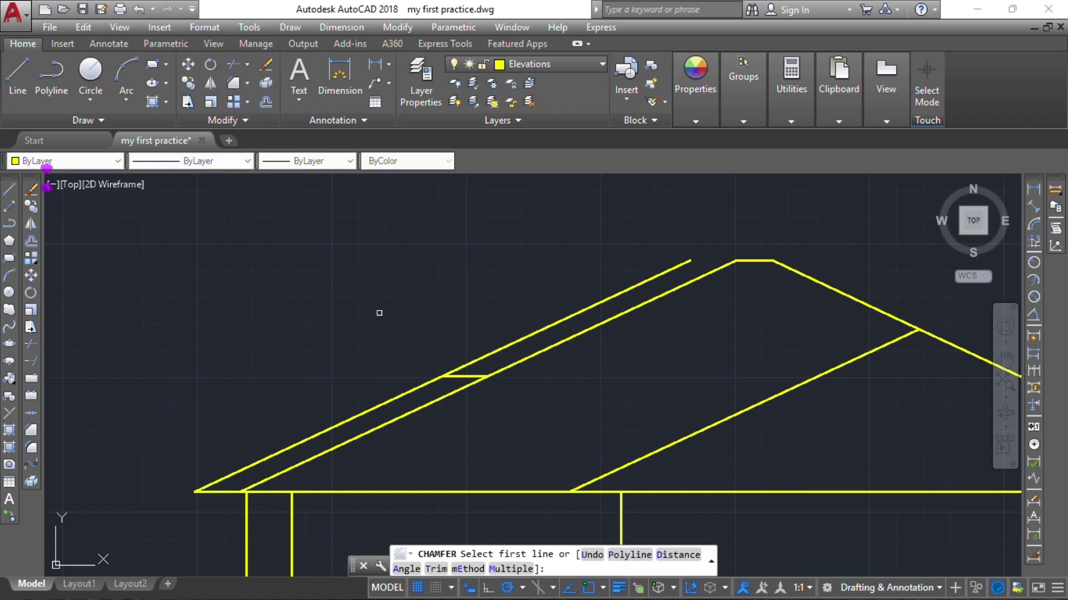
left_click(413, 387)
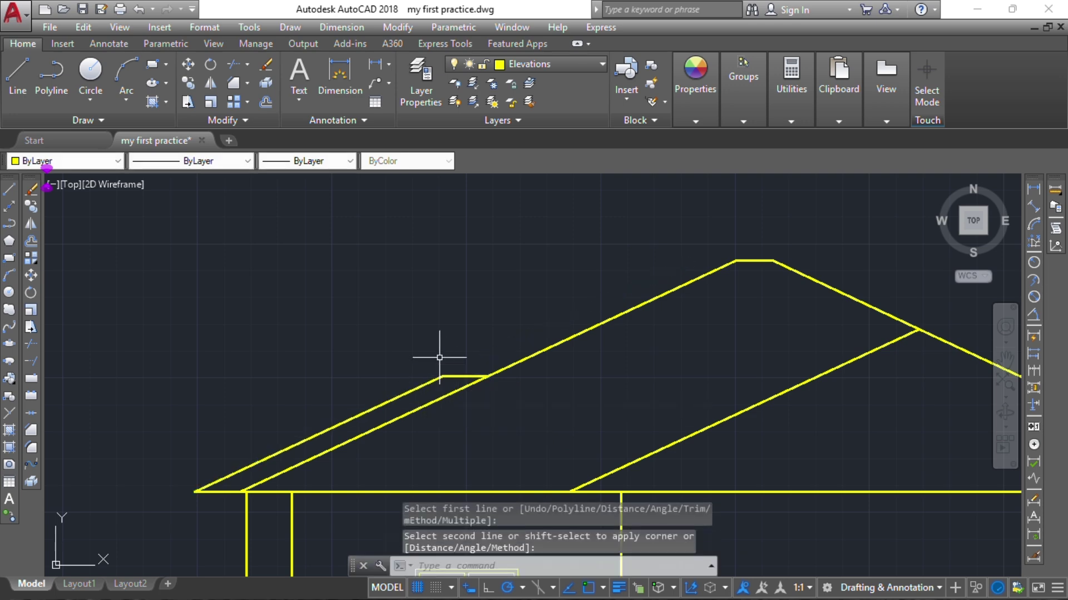
scroll(445, 356, "down", 3)
scroll(490, 325, "down", 5)
scroll(520, 373, "up", 2)
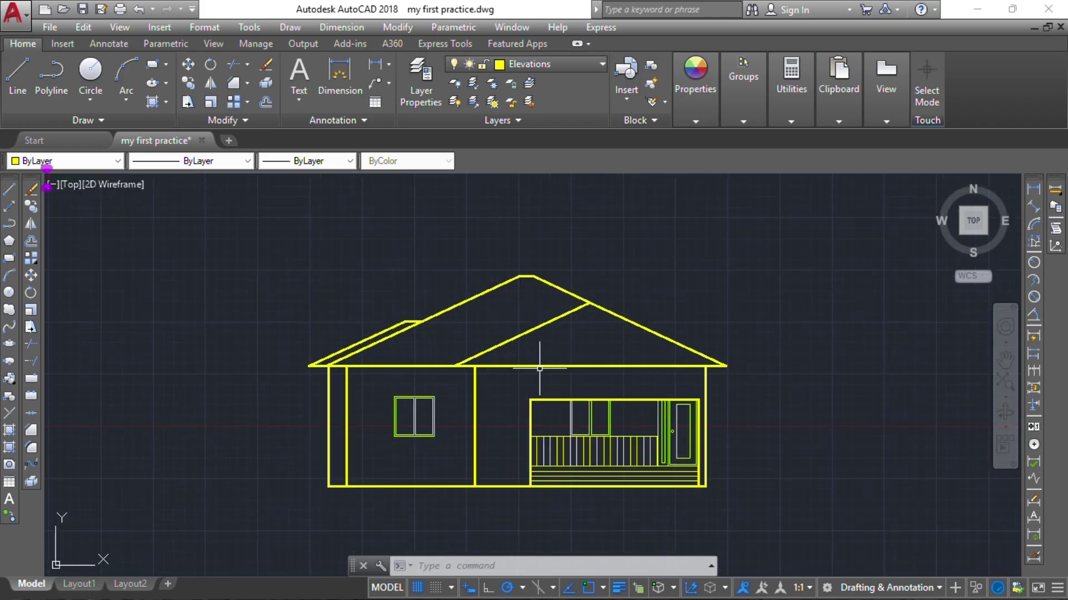
Start a copy of the main eave line from a base point in the empty space beside the porch-side slope.
scroll(576, 367, "up", 5)
scroll(634, 385, "down", 3)
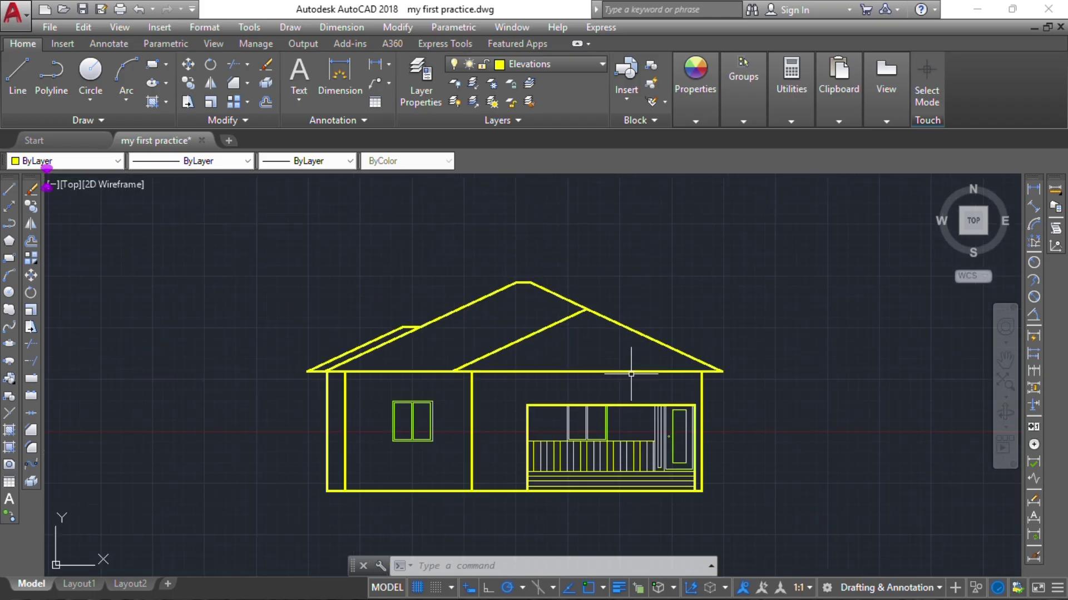
scroll(596, 362, "up", 2)
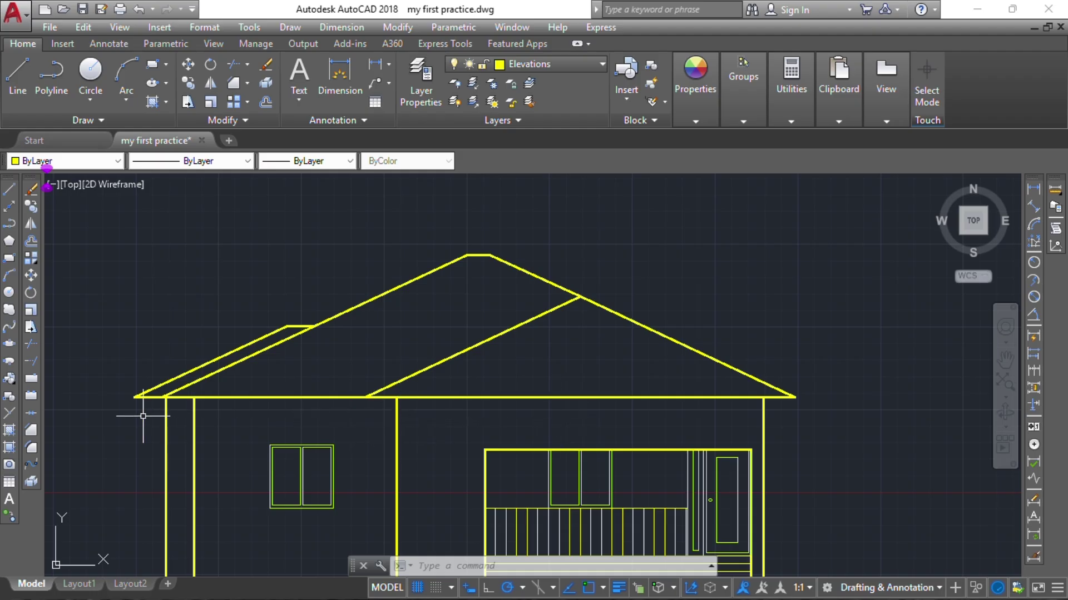
left_click(626, 397)
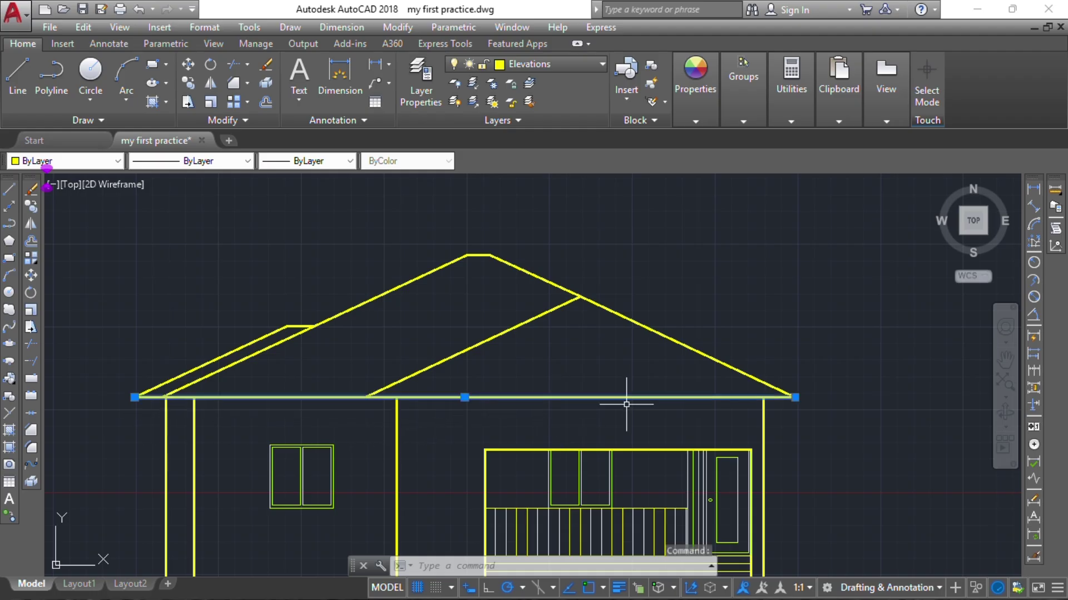
key("Return")
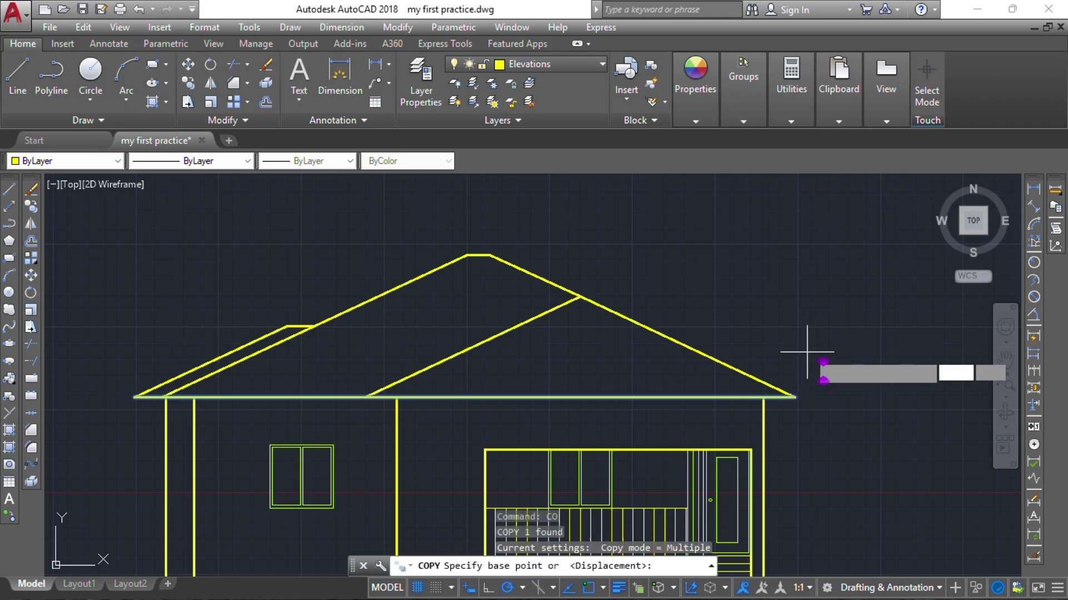
left_click(844, 321)
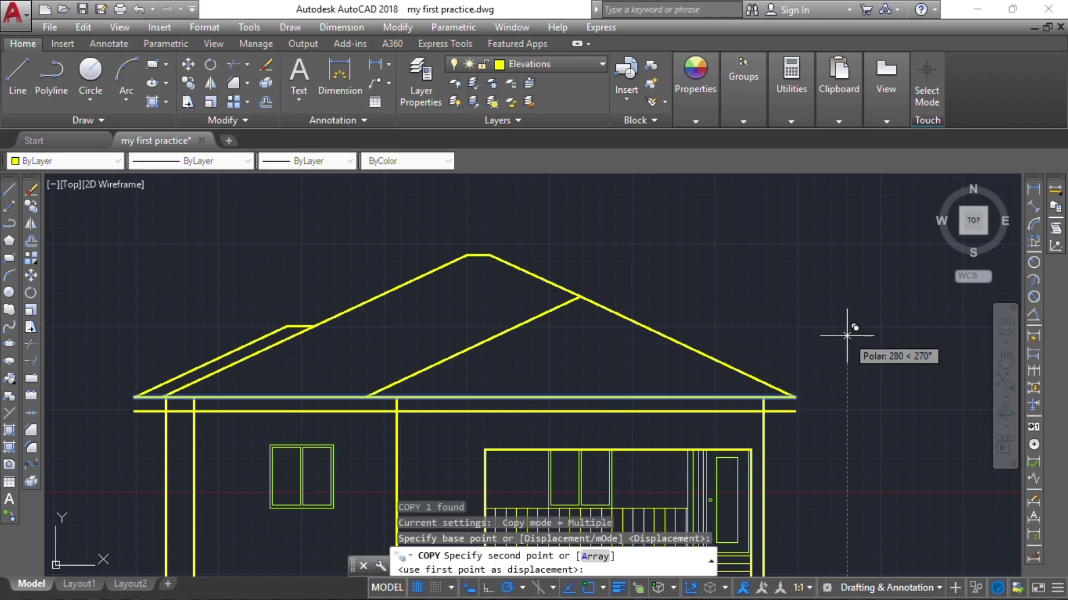
type("500")
key("Return")
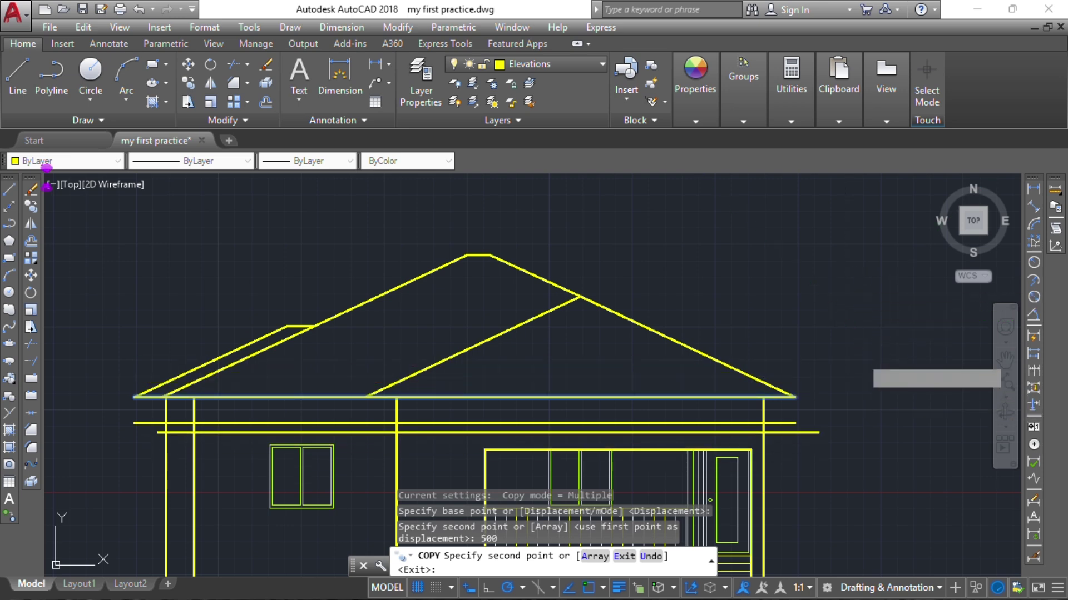
type("u")
key("Return")
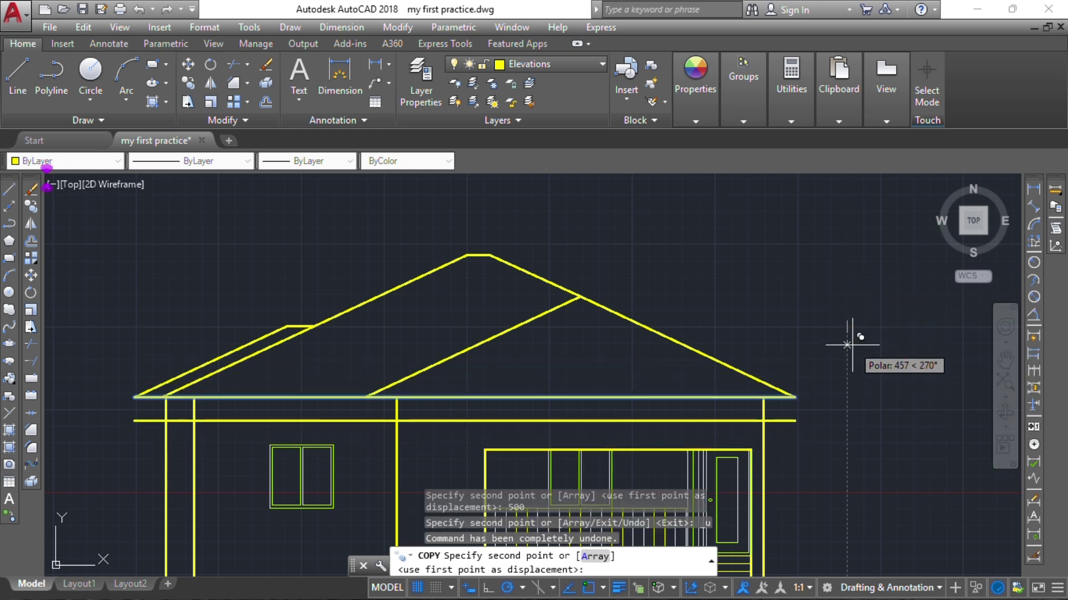
Place the eave line's copy 250 units straight down as the fascia's lower edge.
type("250")
key("Return")
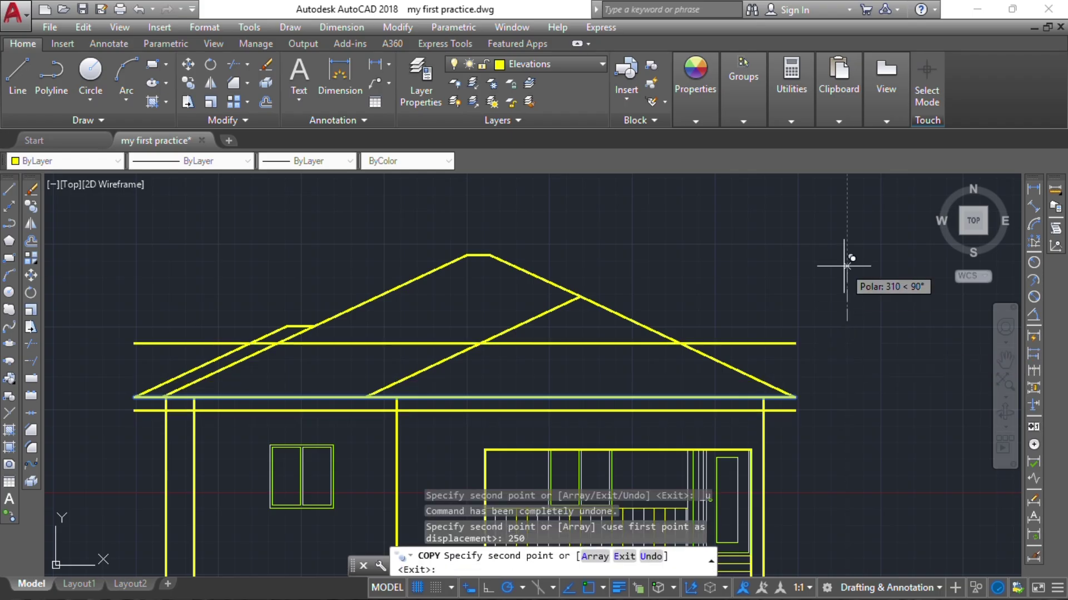
key("Escape")
Trim away the vertical wall lines between the eave line and its lower copy along the whole front.
scroll(754, 407, "up", 4)
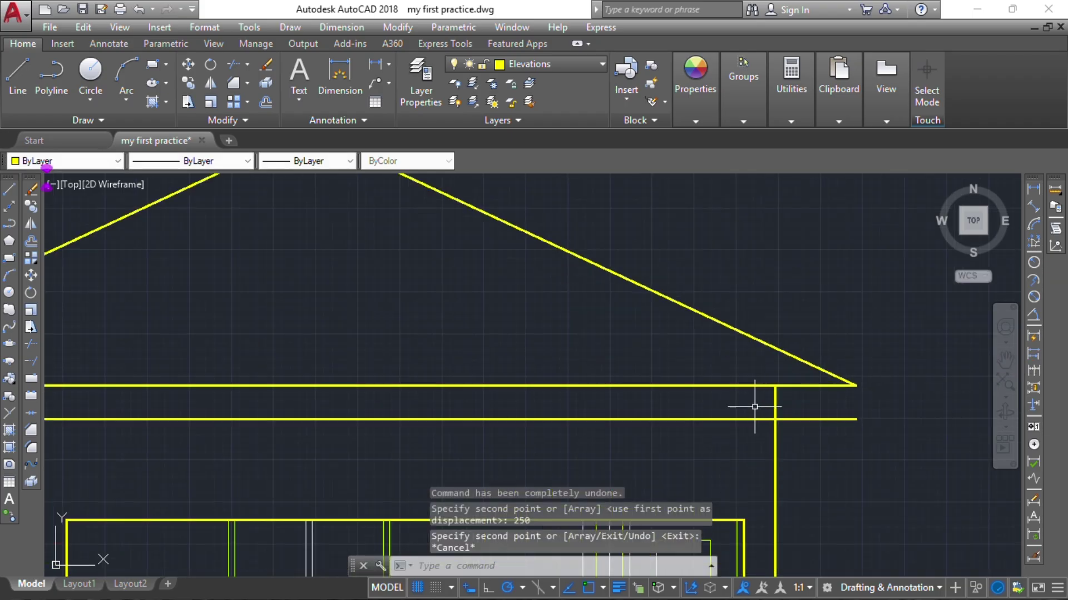
type("tr")
key("Return")
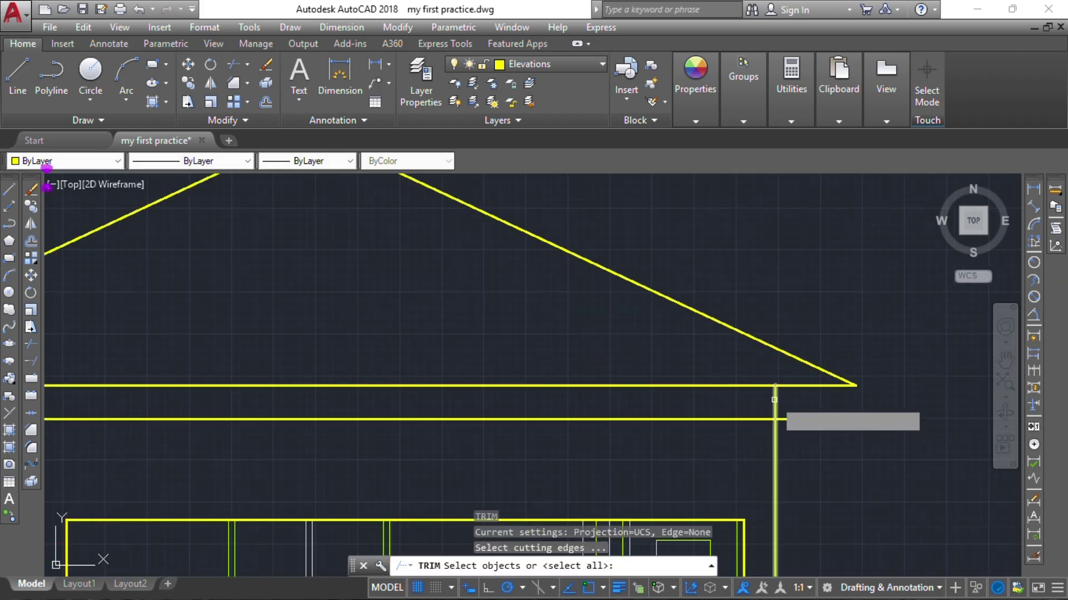
key("Return")
scroll(714, 425, "down", 3)
middle_click_drag(717, 422, 881, 381)
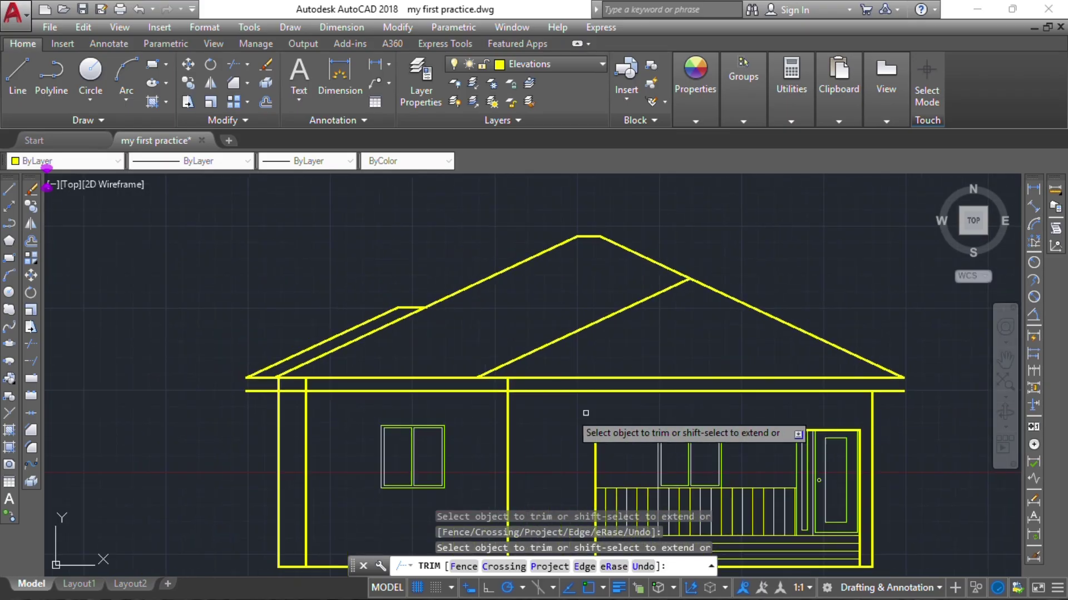
scroll(506, 382, "up", 4)
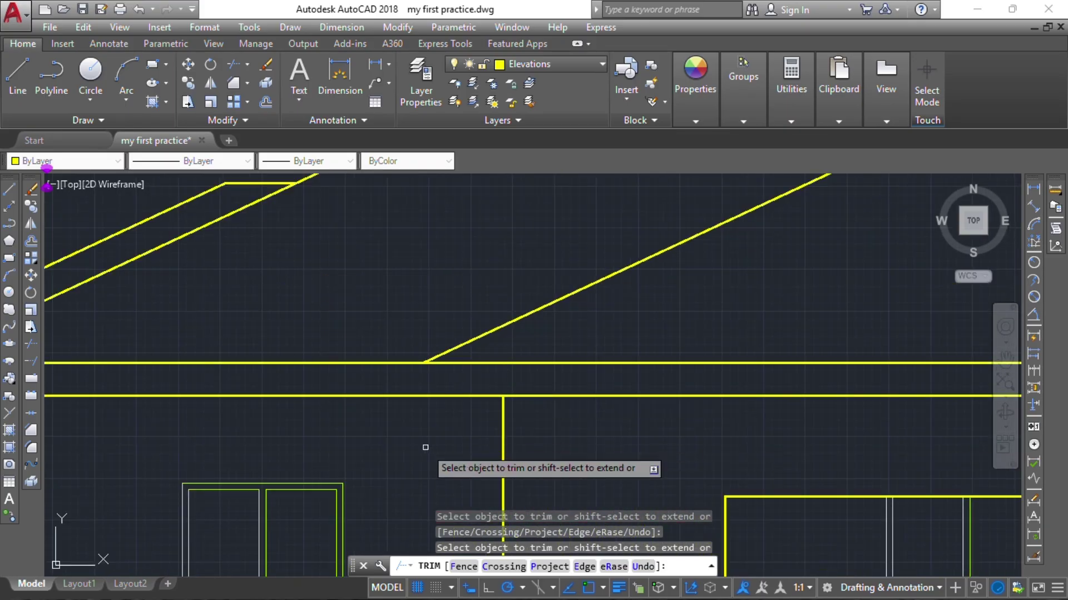
scroll(528, 429, "down", 5)
scroll(528, 431, "up", 3)
scroll(389, 411, "up", 2)
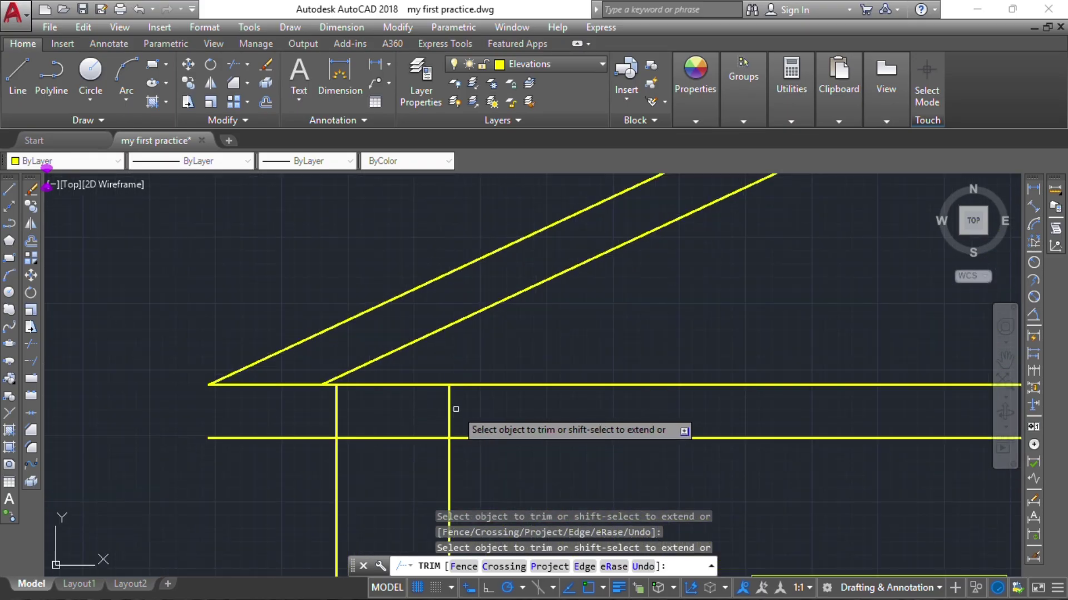
left_click_drag(456, 409, 321, 426)
key("Escape")
key("Escape")
key("Escape")
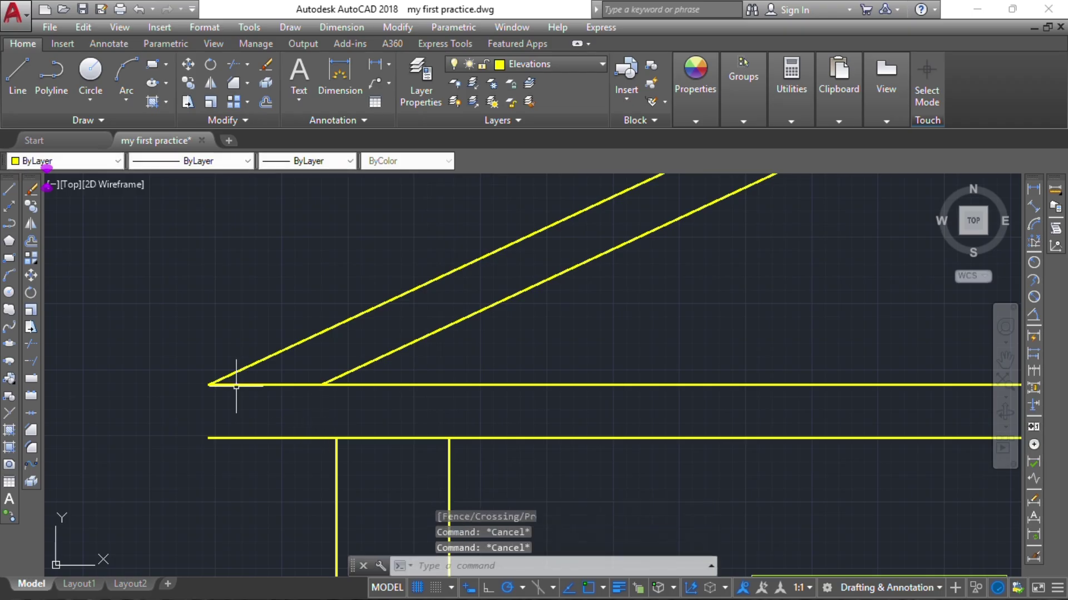
Close the fascia's window-side end with a vertical line joining the ends of the two eave lines.
type("l")
key("Return")
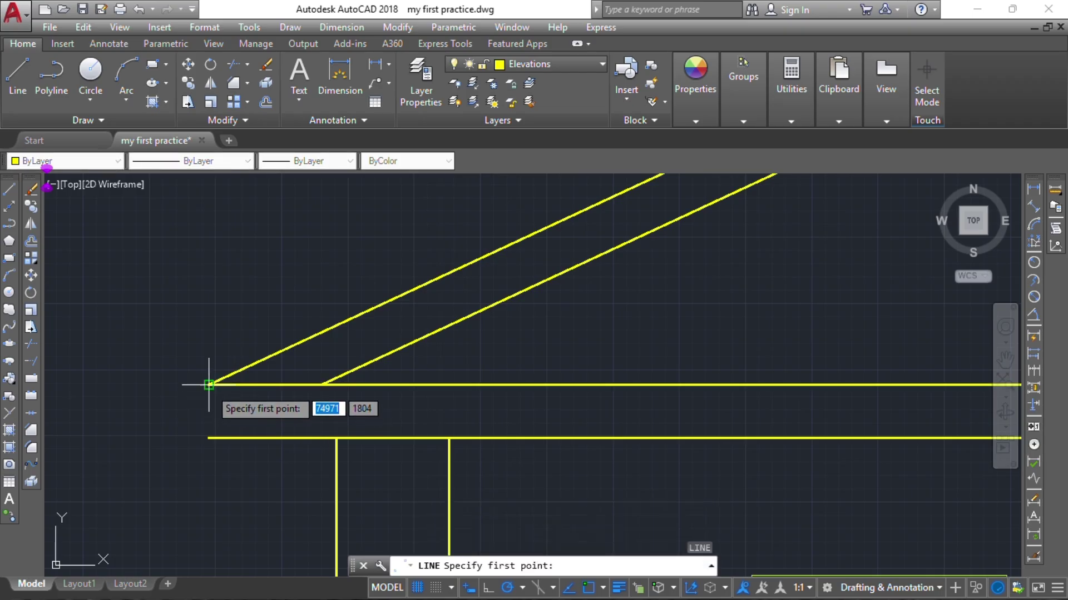
left_click(209, 438)
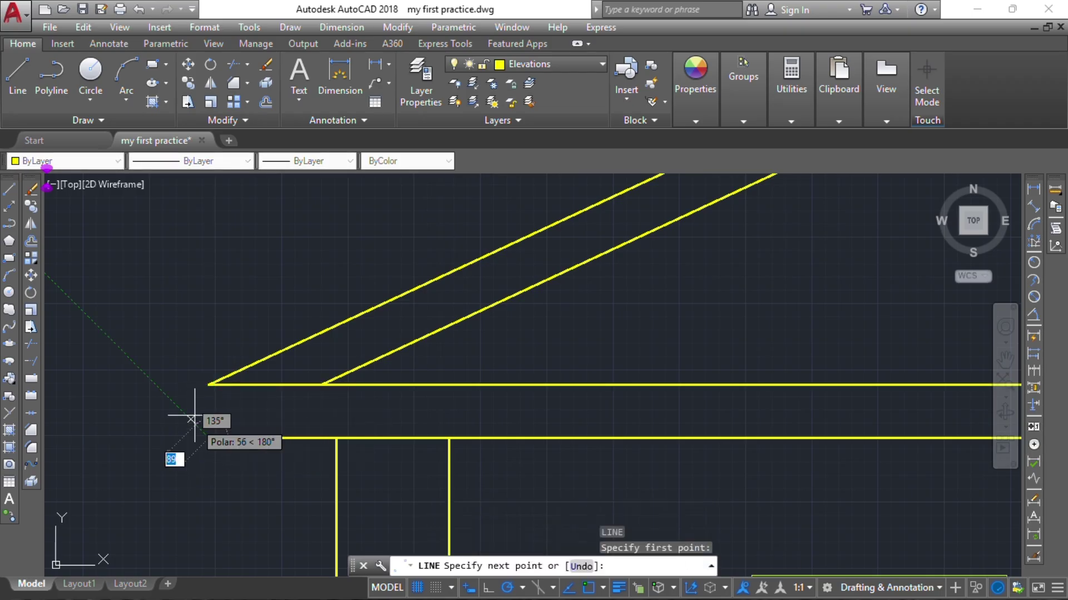
left_click(210, 385)
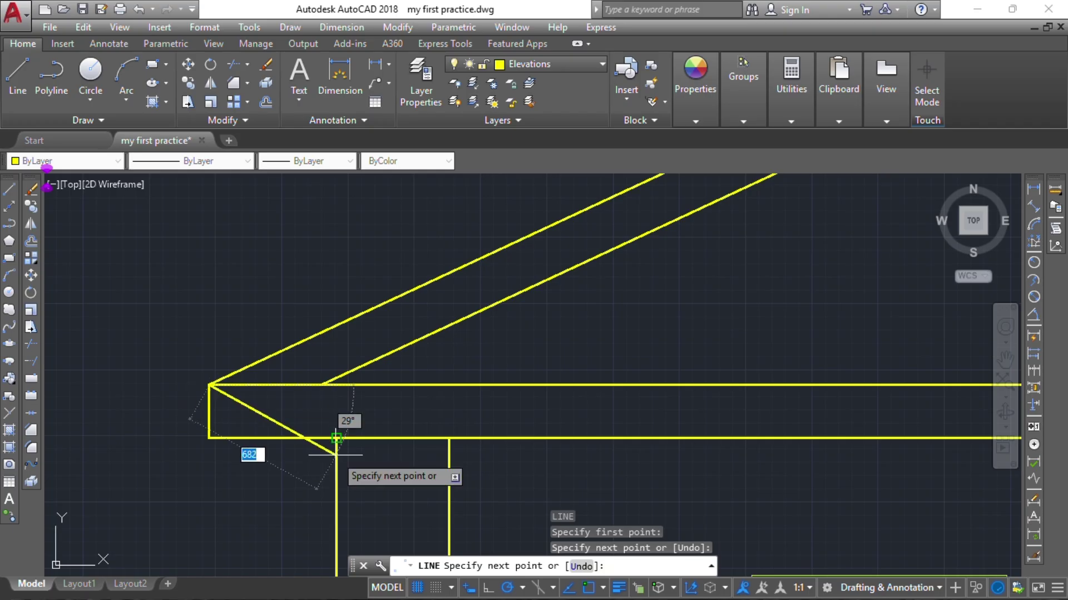
key("Return")
key("Return")
left_click(209, 385)
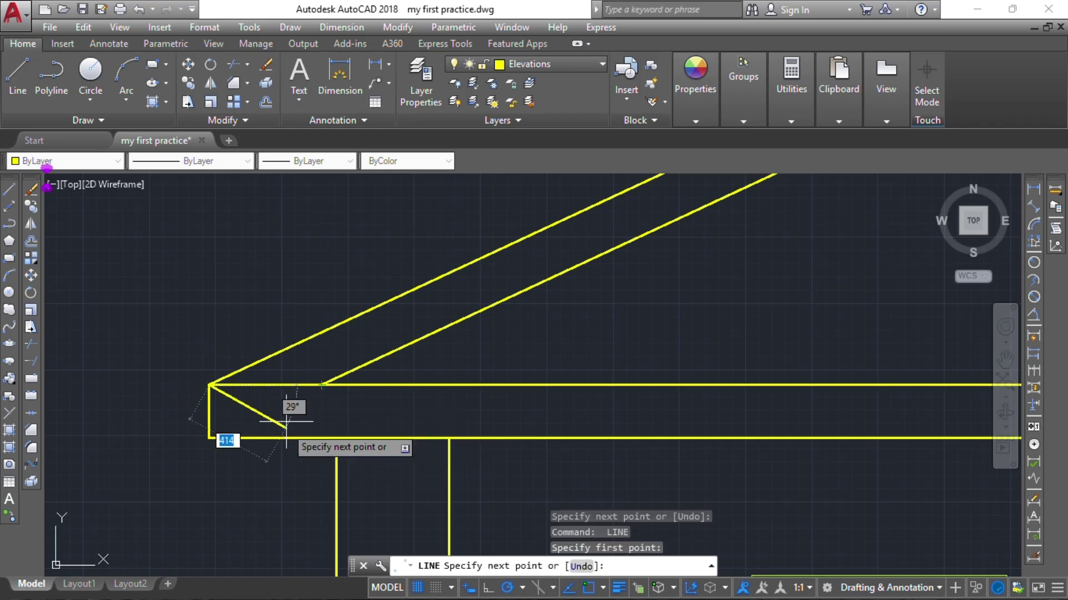
key("Return")
Draw a vertical line across the fascia from the lower end of the main window-side slope to the lower edge.
key("Return")
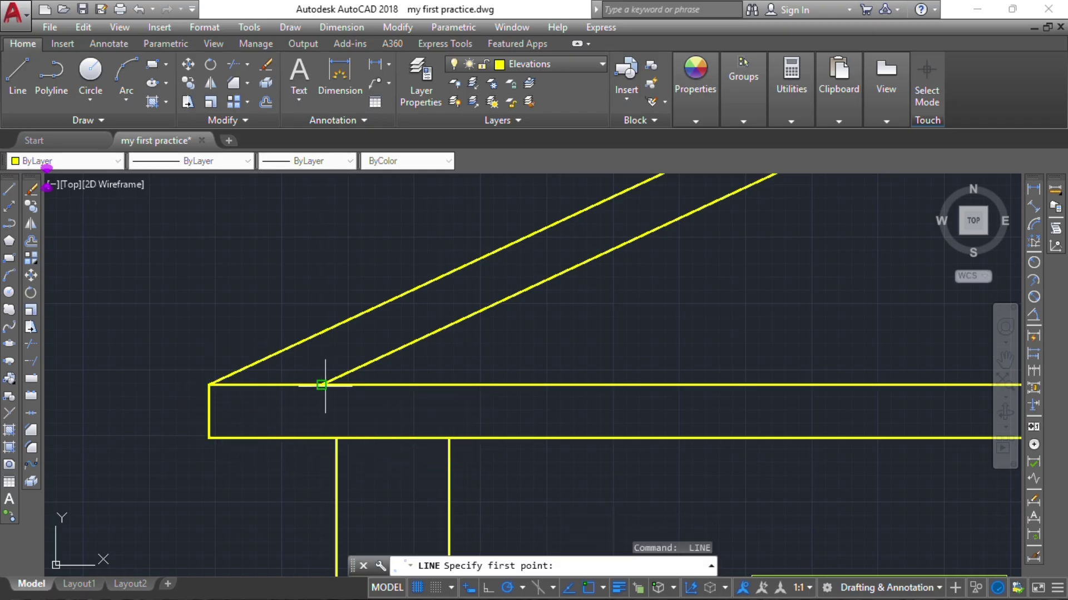
left_click(321, 385)
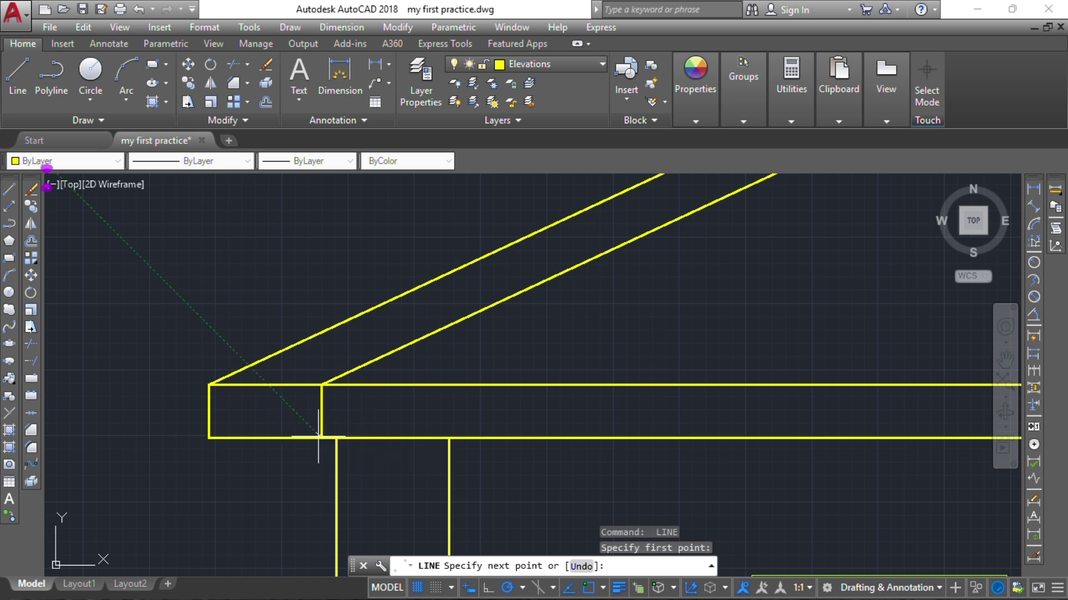
left_click(321, 438)
key("Return")
Draw a vertical line across the fascia from the lower end of the porch roof's inner slope to the lower edge.
scroll(593, 386, "down", 5)
middle_click_drag(593, 386, 520, 372)
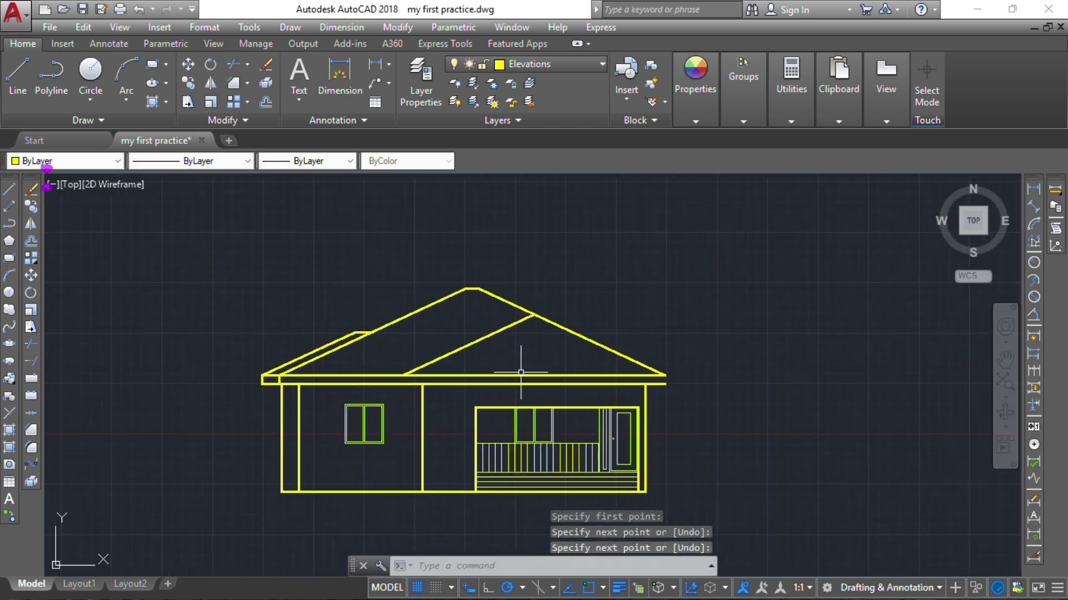
scroll(426, 380, "up", 6)
type("l")
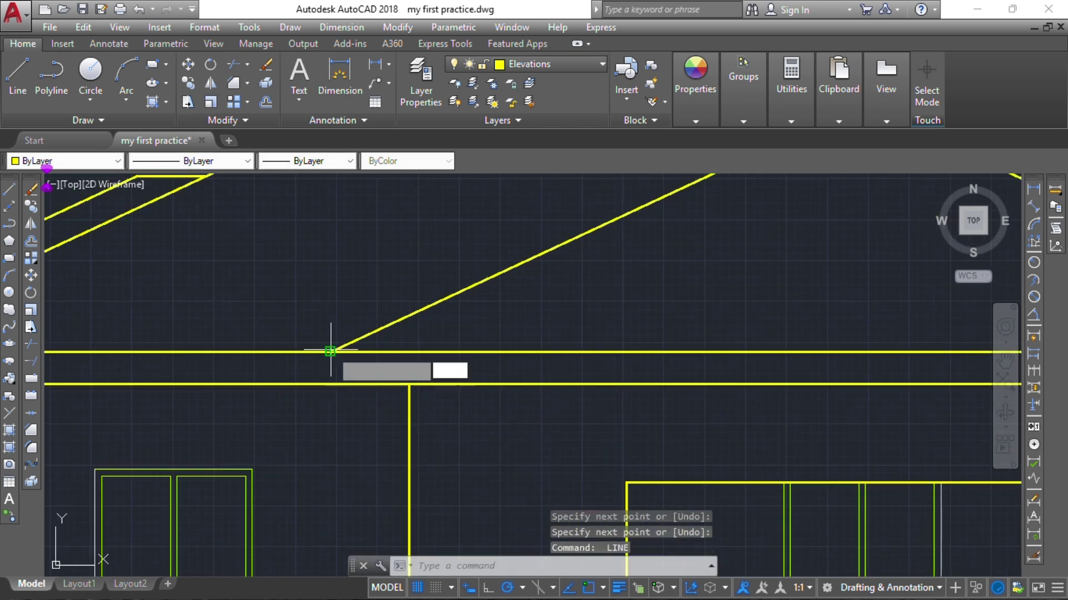
key("Return")
left_click(331, 351)
left_click(330, 384)
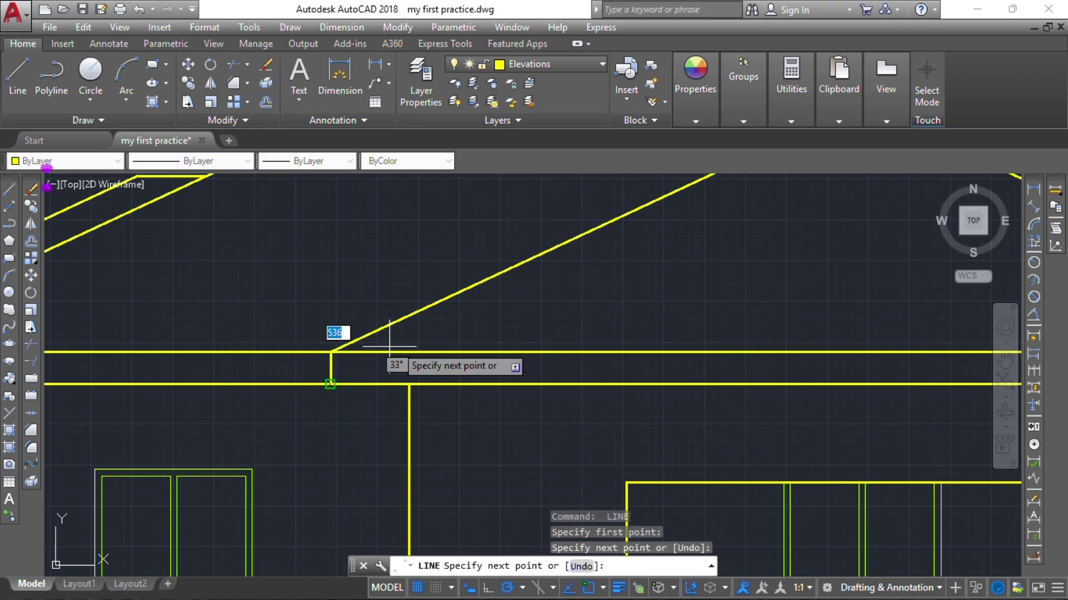
key("Return")
Close the fascia's porch-side end with a vertical line joining the ends of the two eave lines.
scroll(584, 358, "down", 6)
scroll(677, 370, "up", 8)
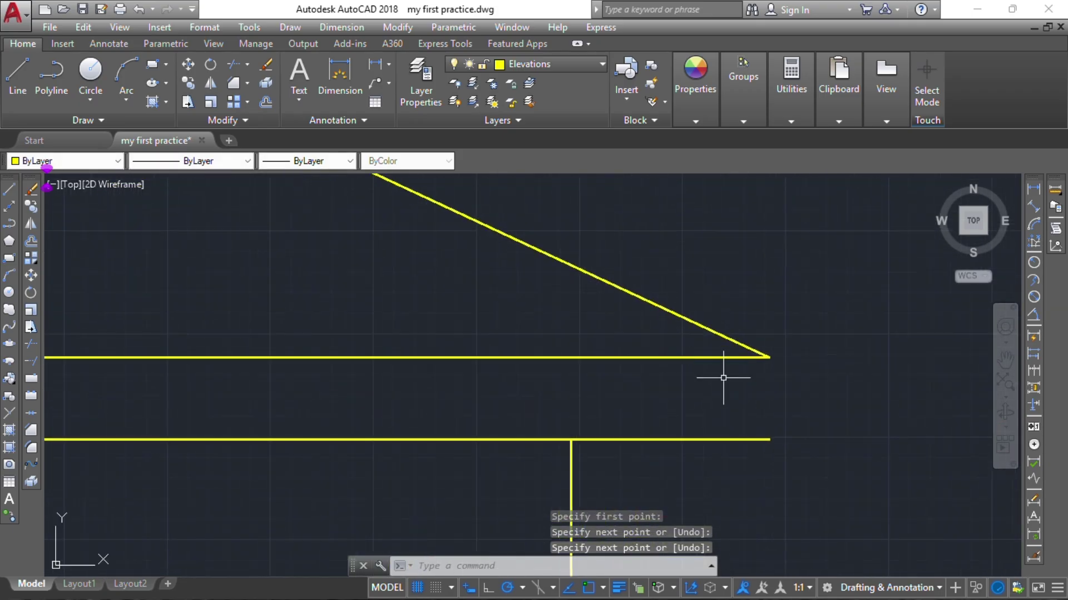
type("l")
key("Return")
left_click(768, 357)
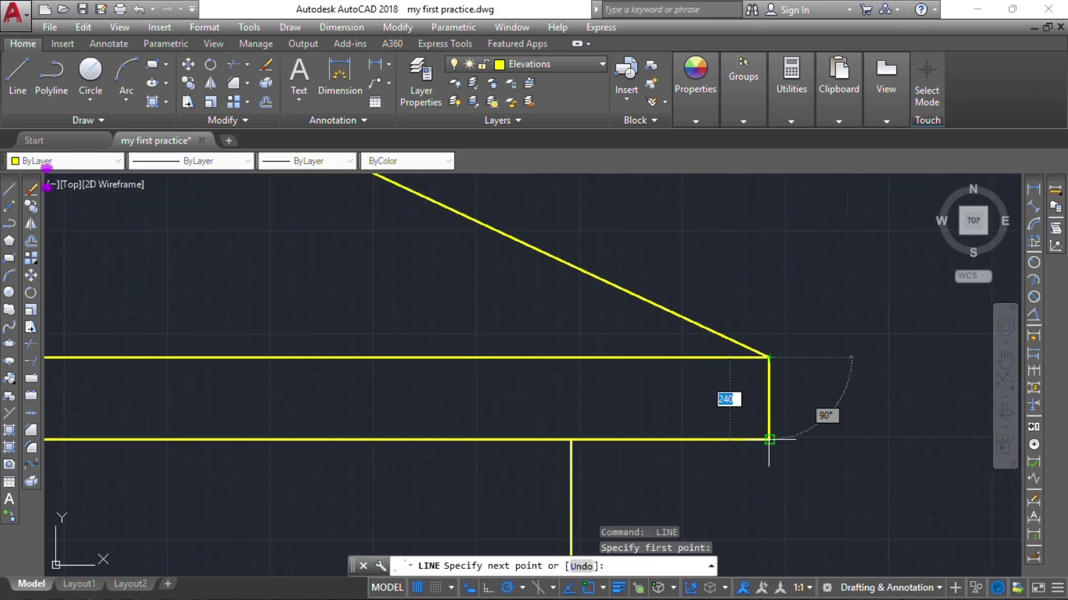
left_click(769, 440)
key("Return")
Examine the porch-side section of the roof plan and compare it with the roof faces on the front elevation.
scroll(778, 416, "down", 4)
scroll(713, 368, "down", 5)
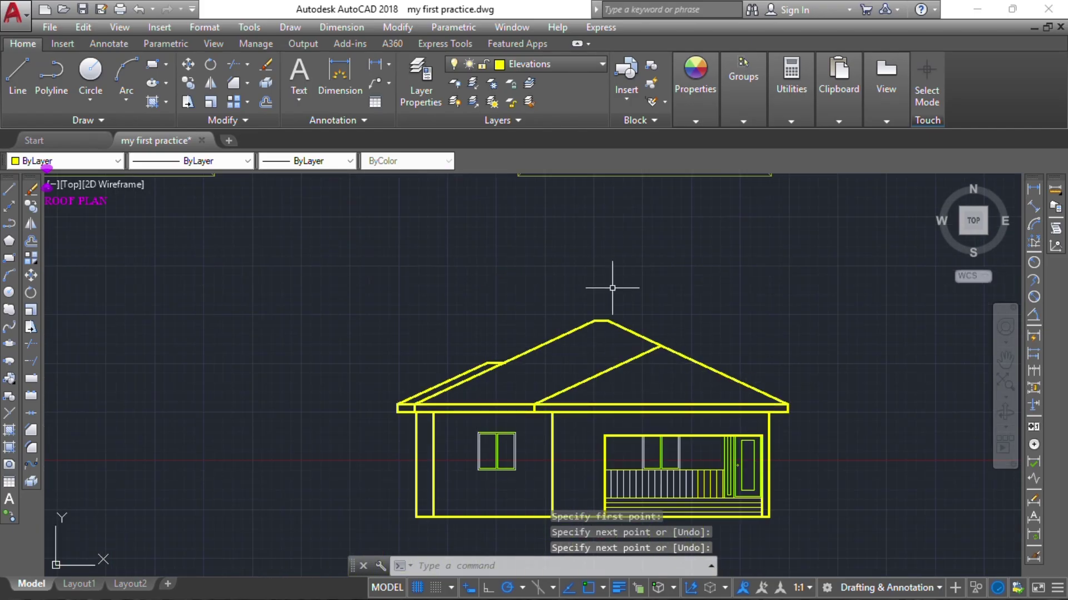
scroll(612, 288, "down", 5)
scroll(535, 358, "up", 8)
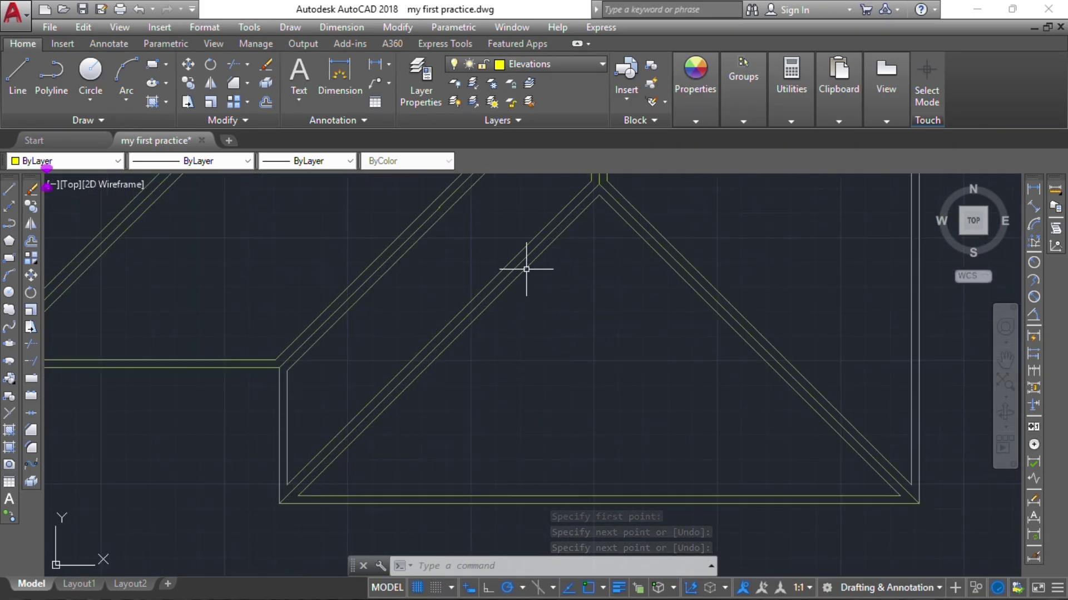
scroll(526, 269, "down", 7)
scroll(521, 365, "up", 6)
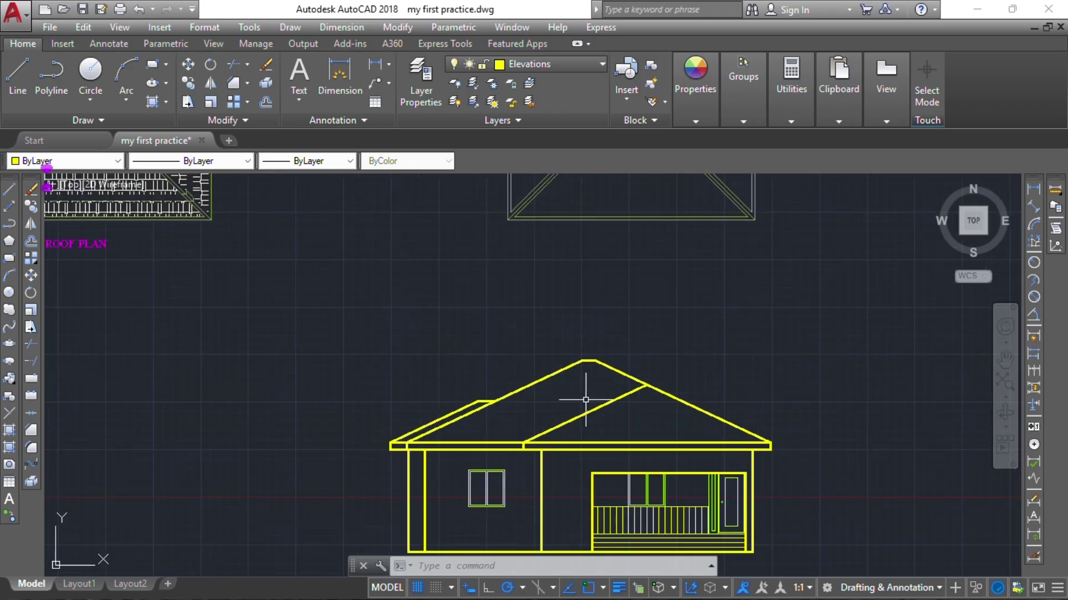
scroll(615, 369, "up", 7)
scroll(607, 381, "down", 2)
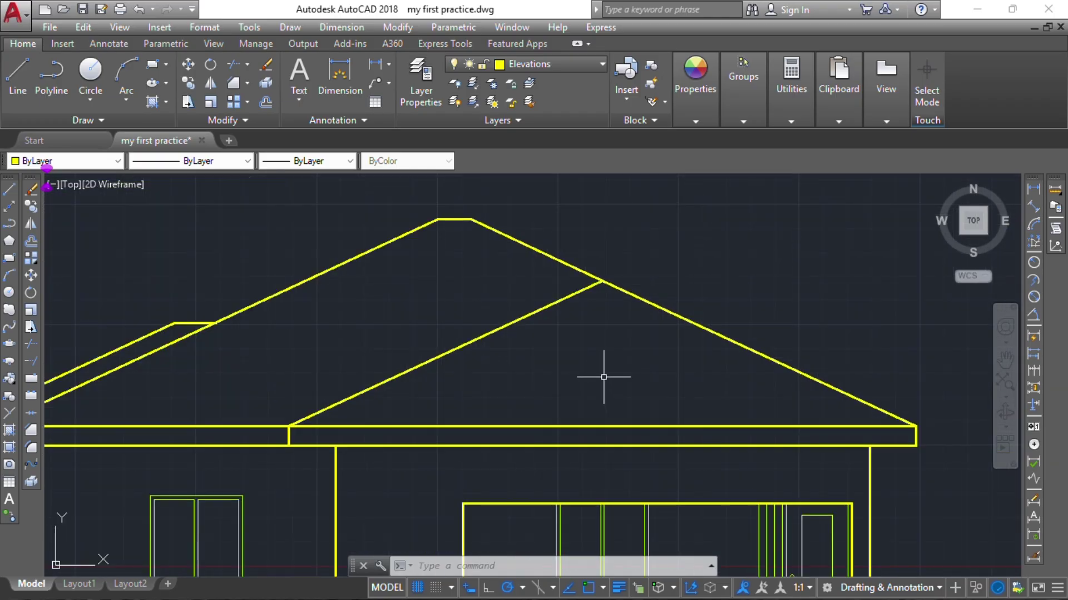
scroll(391, 298, "down", 2)
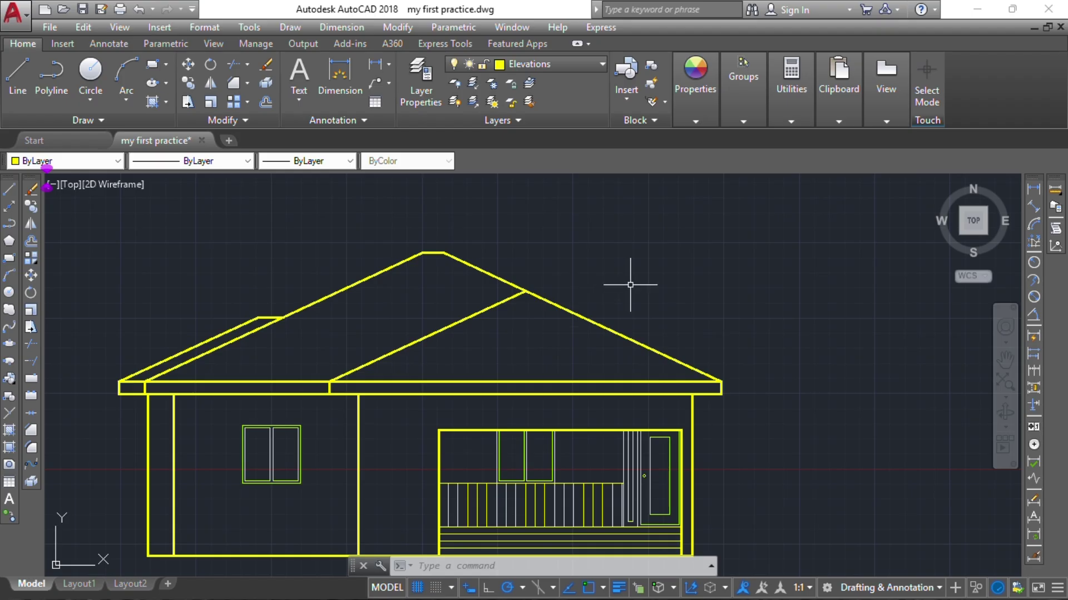
Create boundary polylines of the porch roof face, the main roof face and the narrow projecting side roof face.
type("oly")
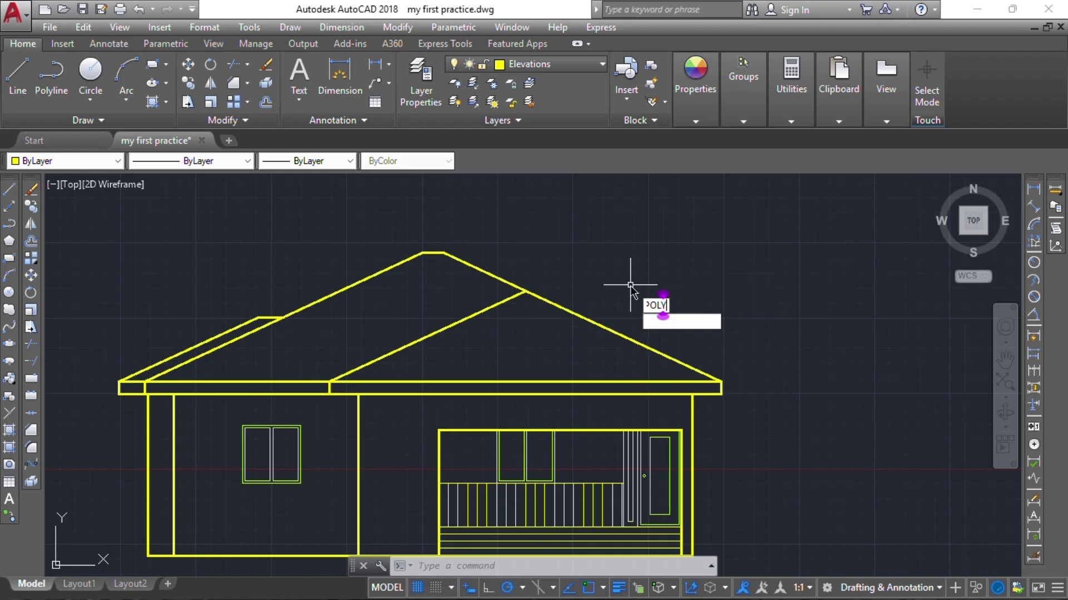
key("BackSpace")
type("OU")
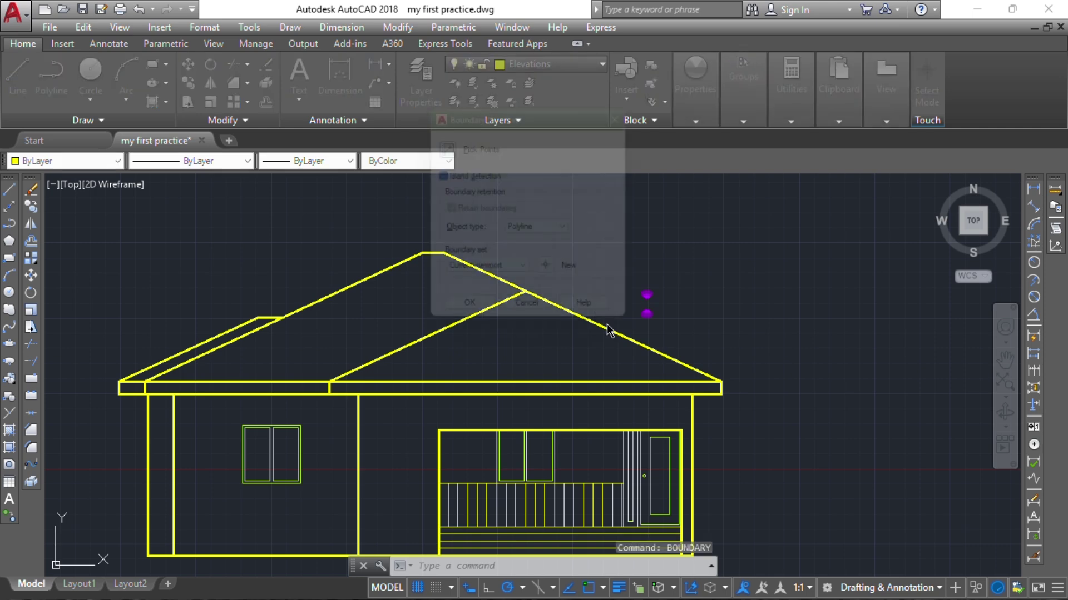
left_click(443, 143)
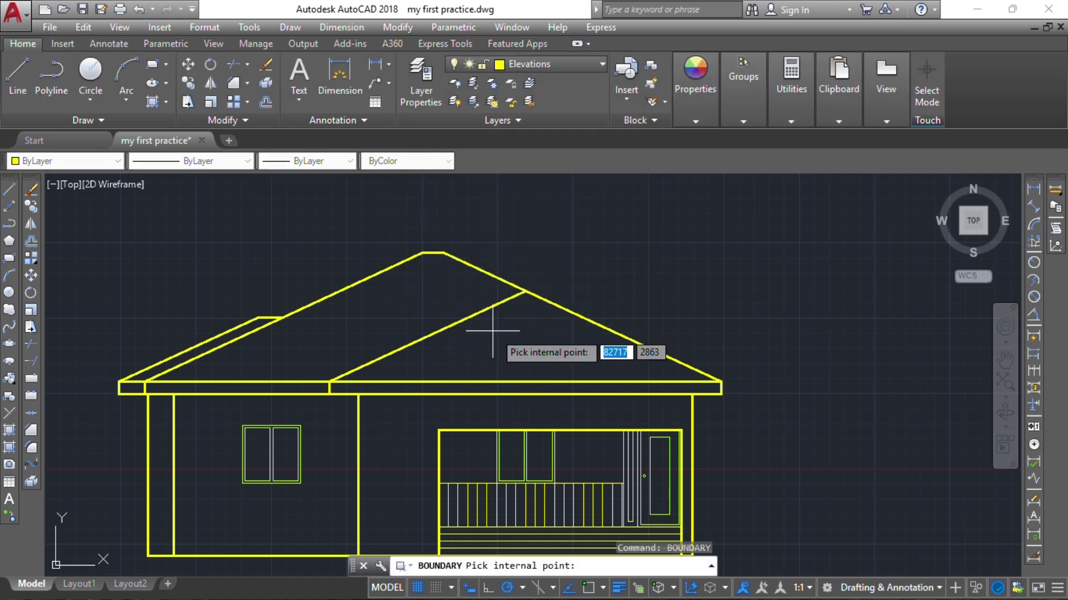
left_click(493, 333)
left_click(362, 305)
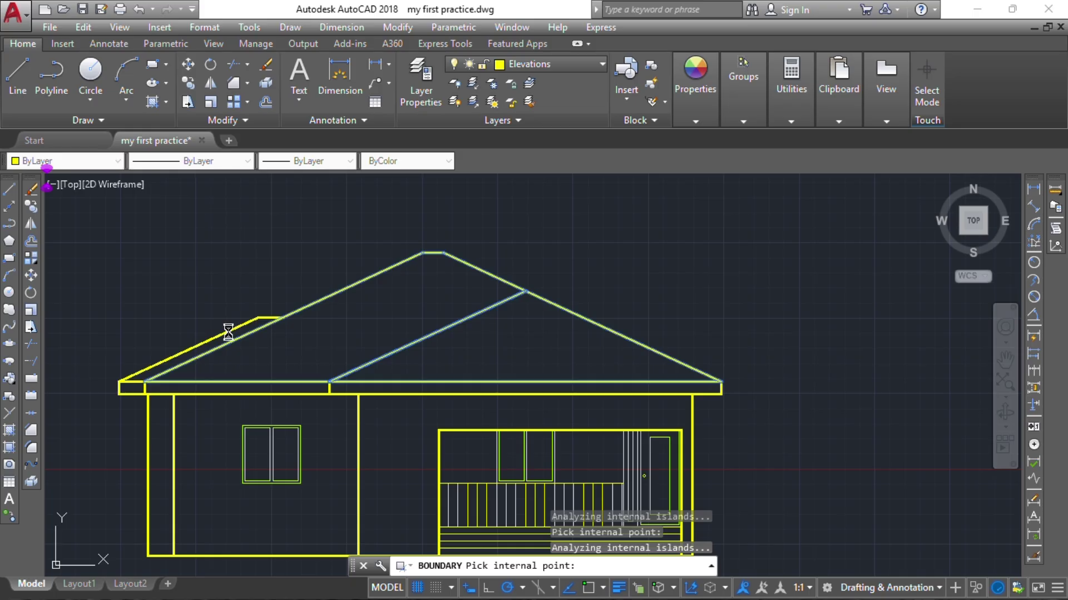
left_click(627, 314)
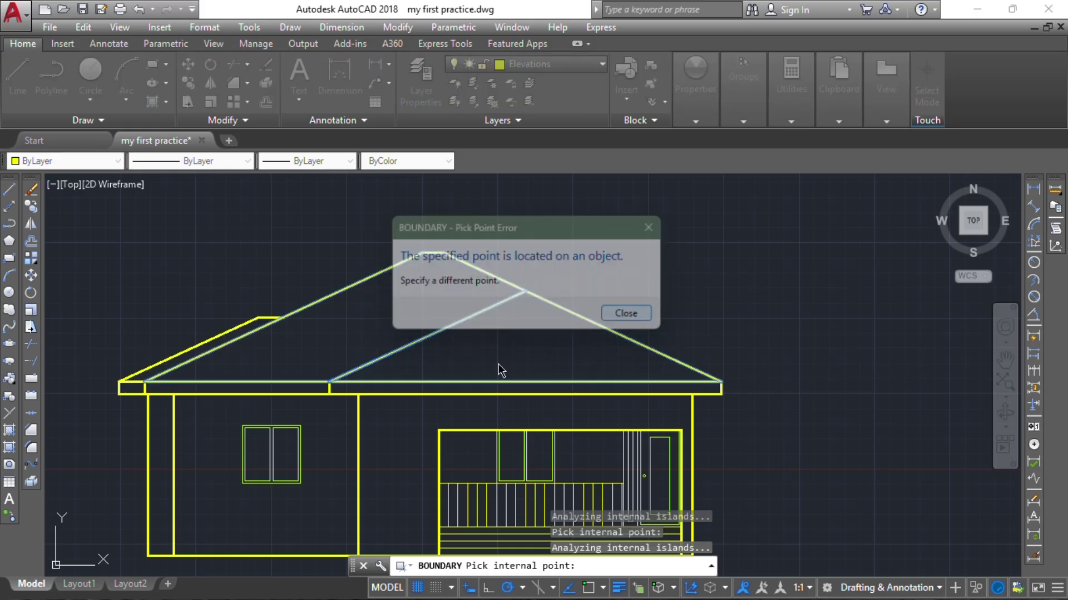
scroll(239, 338, "up", 2)
middle_click_drag(242, 340, 455, 328)
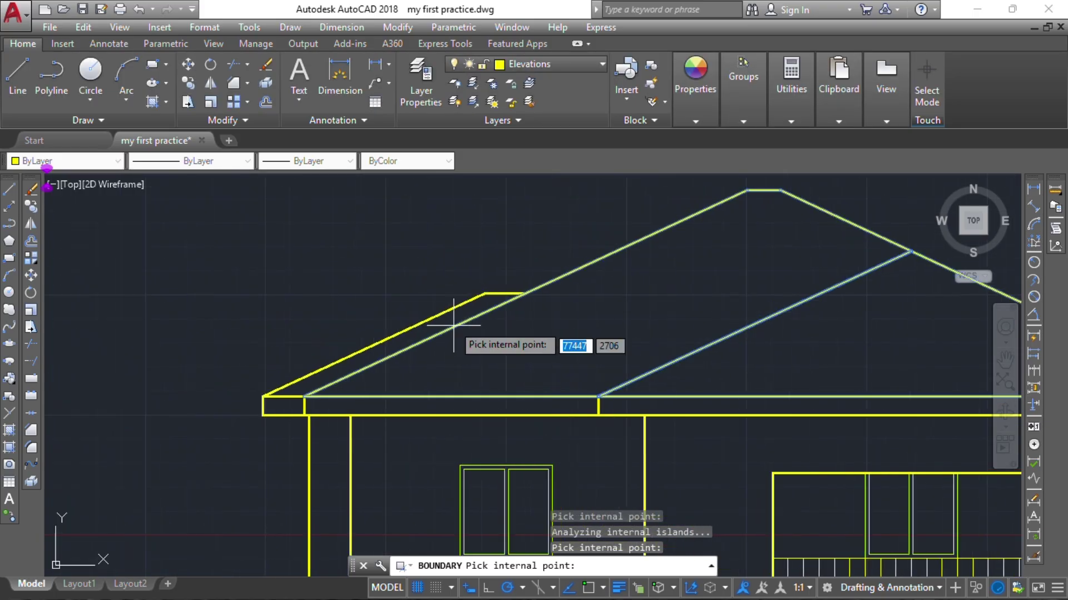
left_click(450, 318)
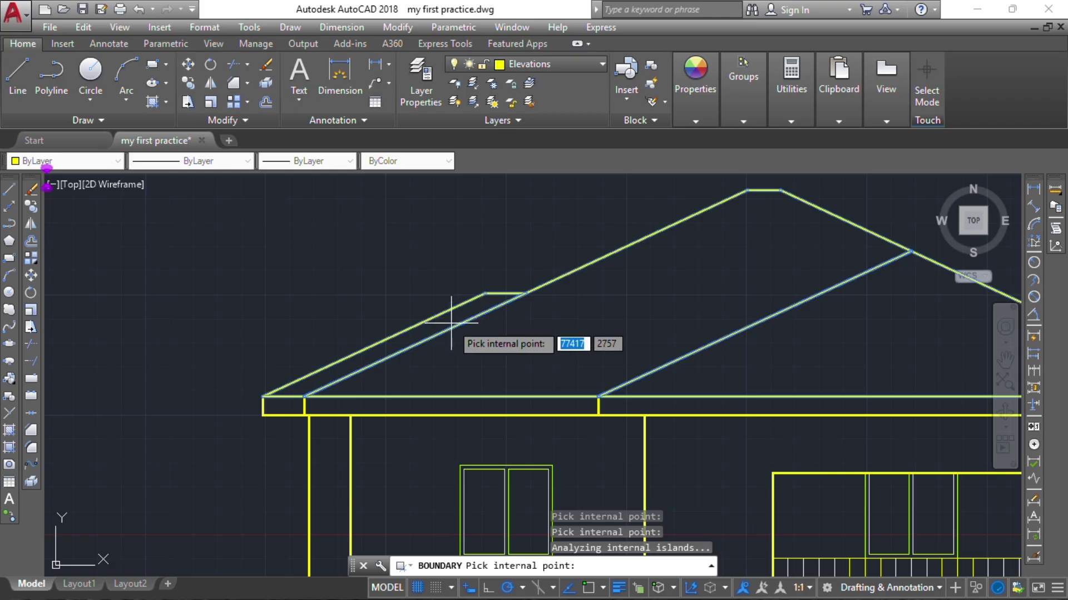
key("Return")
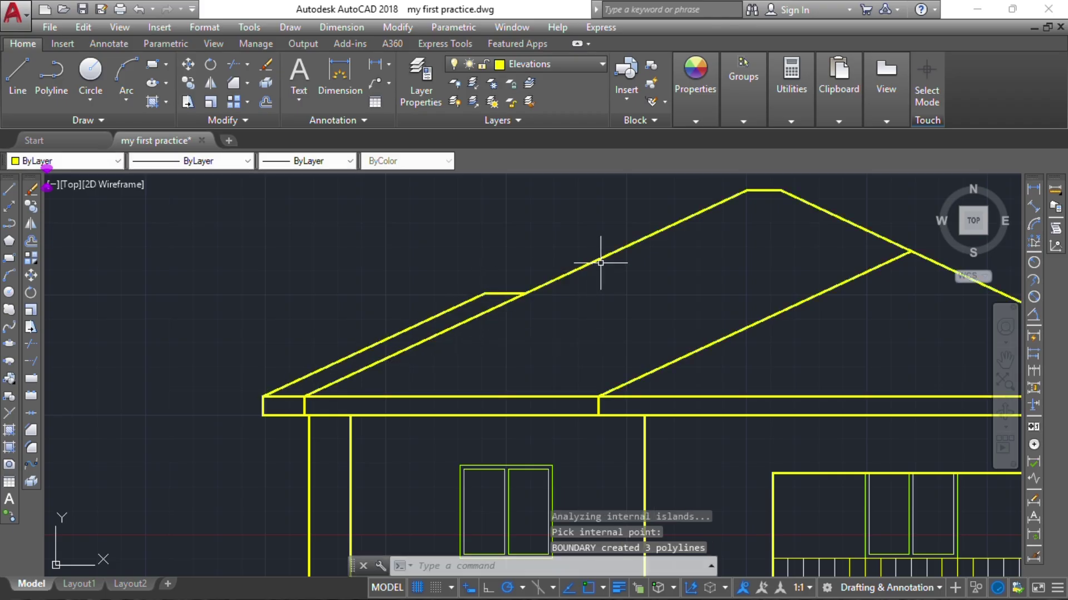
Offset the triangular porch roof boundary inward by 100 units.
scroll(638, 296, "down", 5)
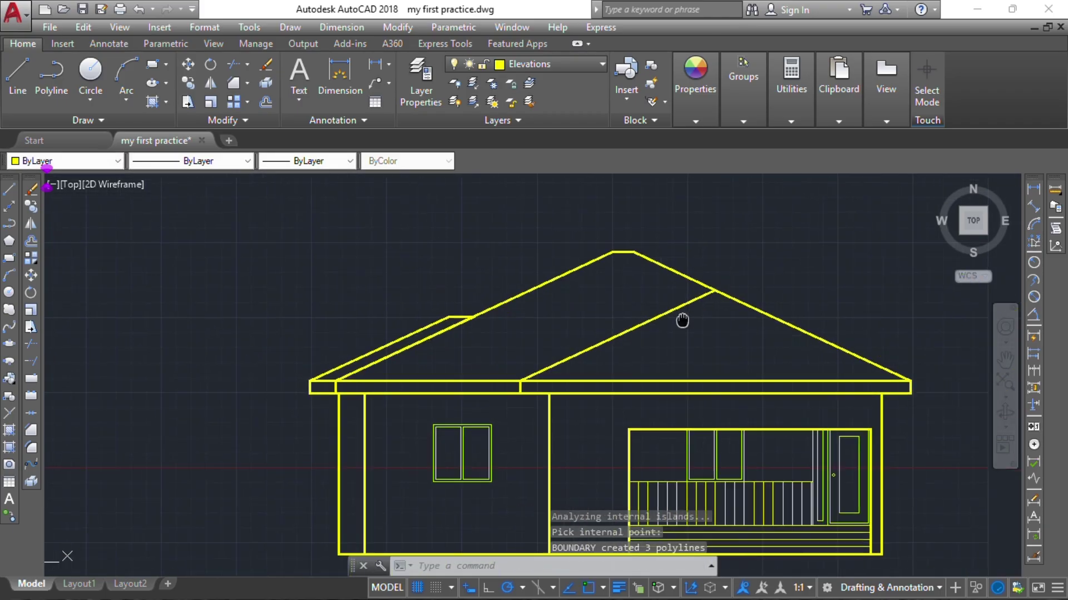
left_click(708, 301)
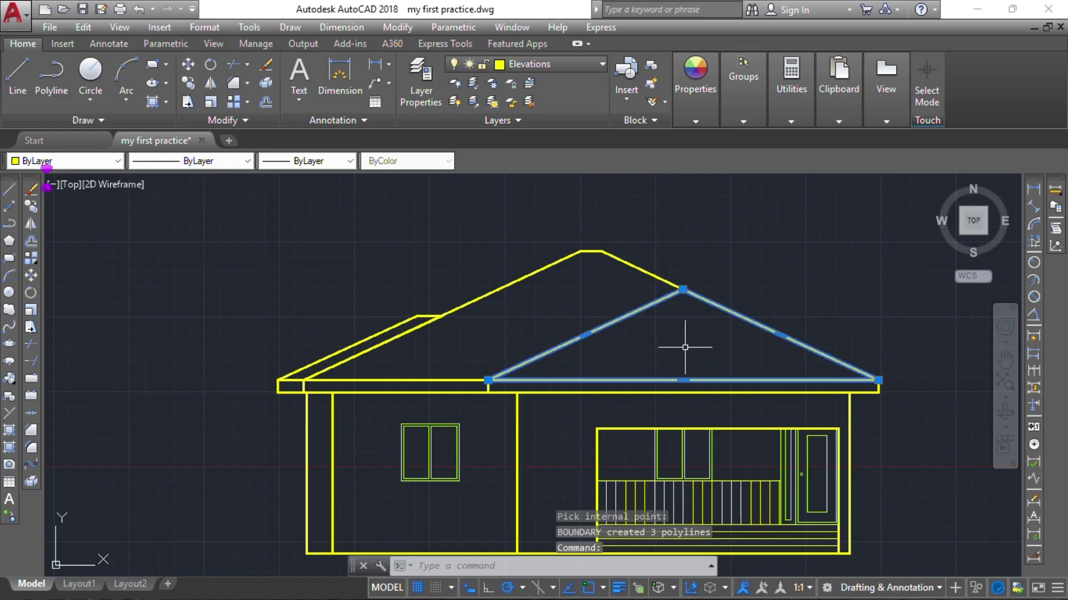
key("Return")
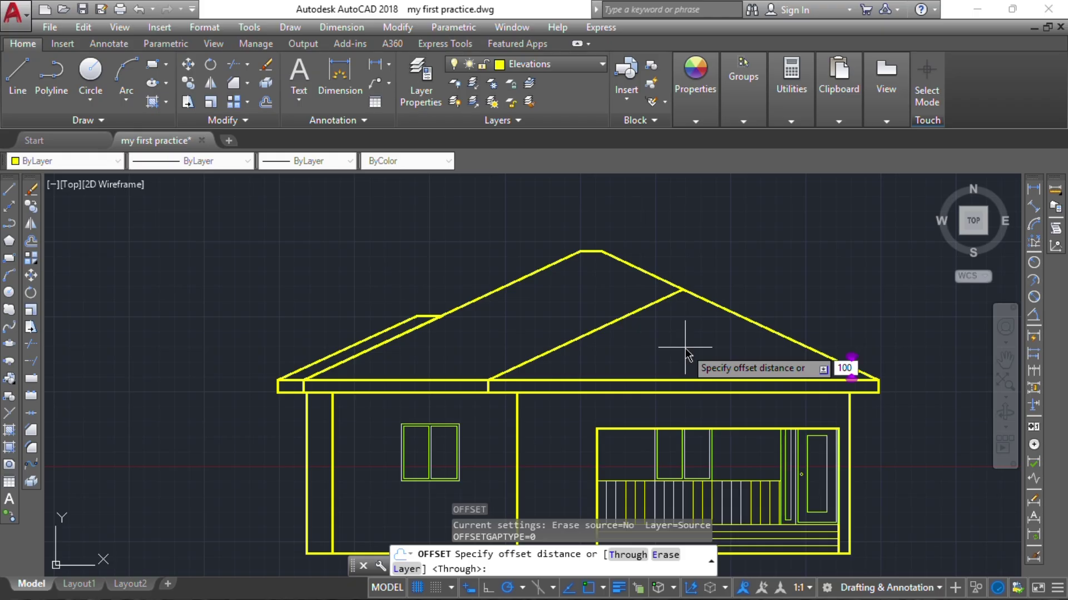
key("Return")
left_click(686, 351)
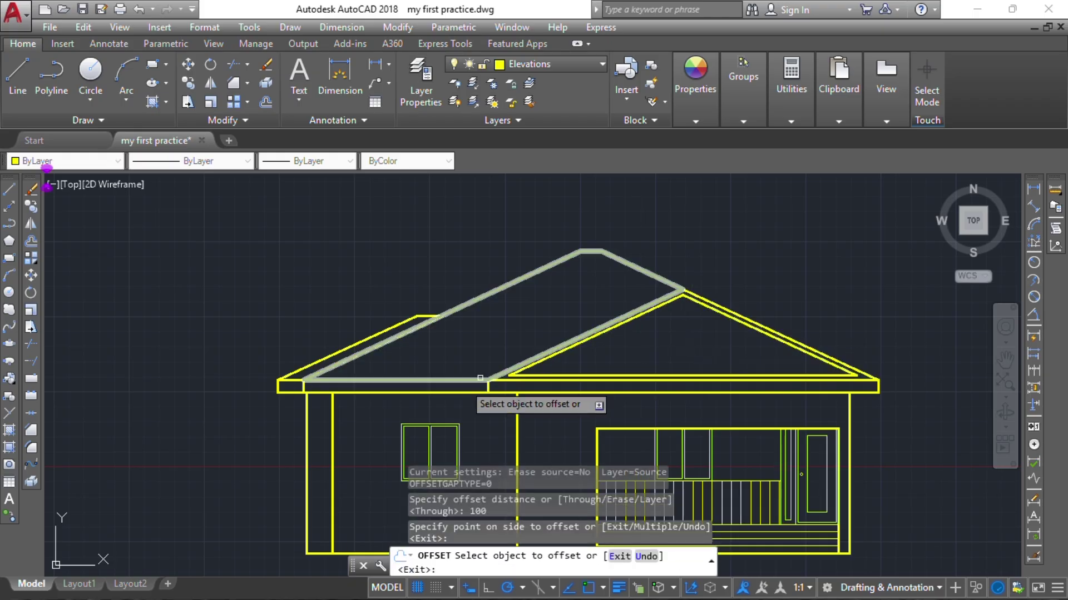
Offset the main roof face boundary inward by the same 100 units.
scroll(454, 377, "up", 2)
left_click(522, 238)
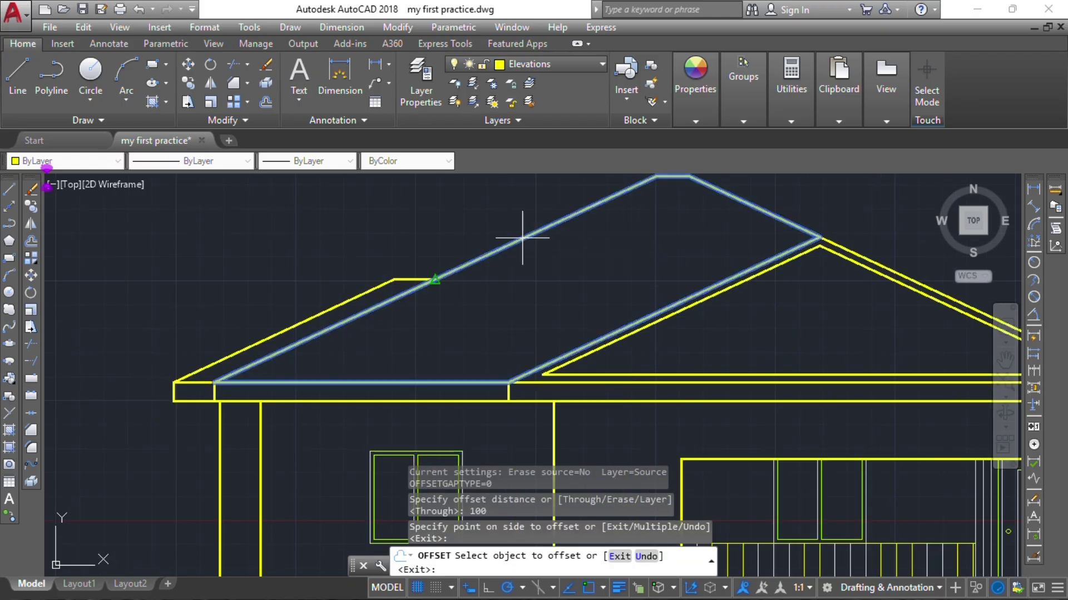
left_click(522, 238)
left_click(538, 262)
Try to offset the narrow side roof boundary inward by 100 units, and erase the resulting outline.
scroll(317, 326, "up", 4)
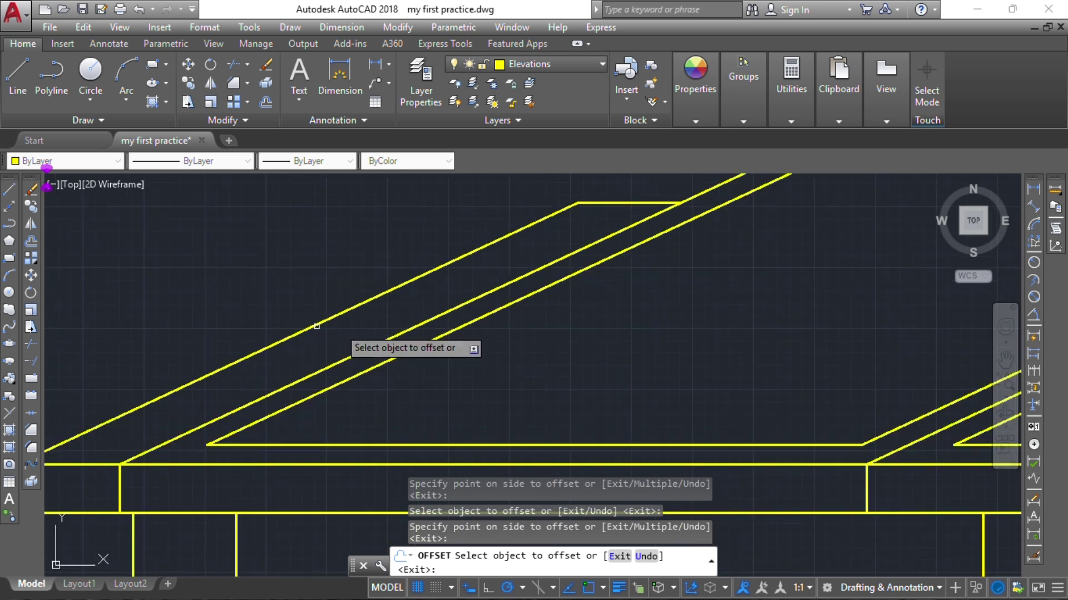
left_click(372, 321)
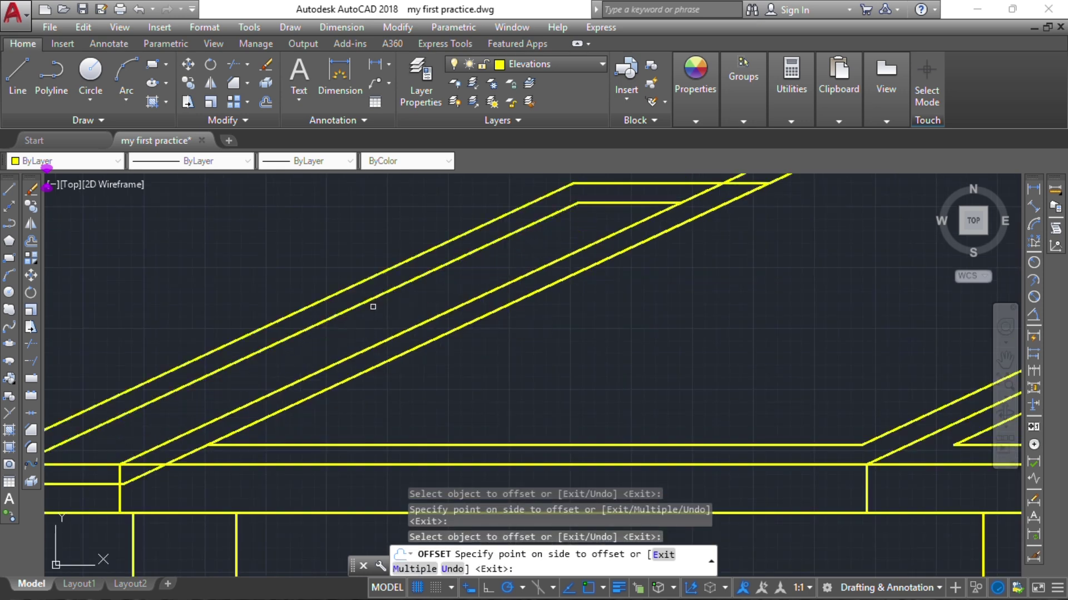
left_click(373, 307)
key("Escape")
left_click(360, 282)
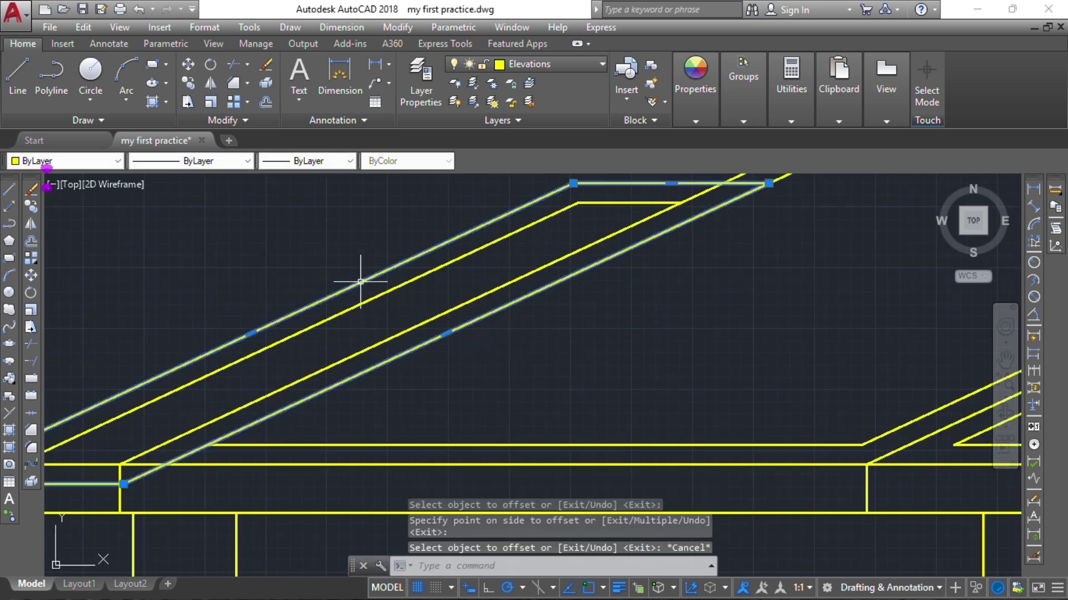
key("Delete")
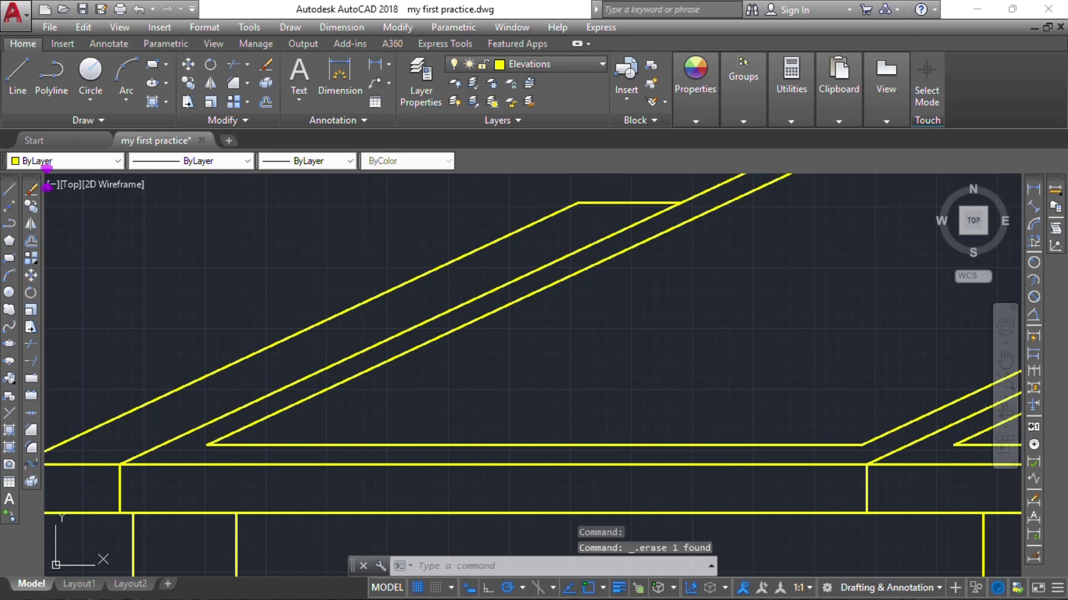
Offset the narrow side roof boundary inward by 50 units.
left_click(398, 287)
type("o")
key("Return")
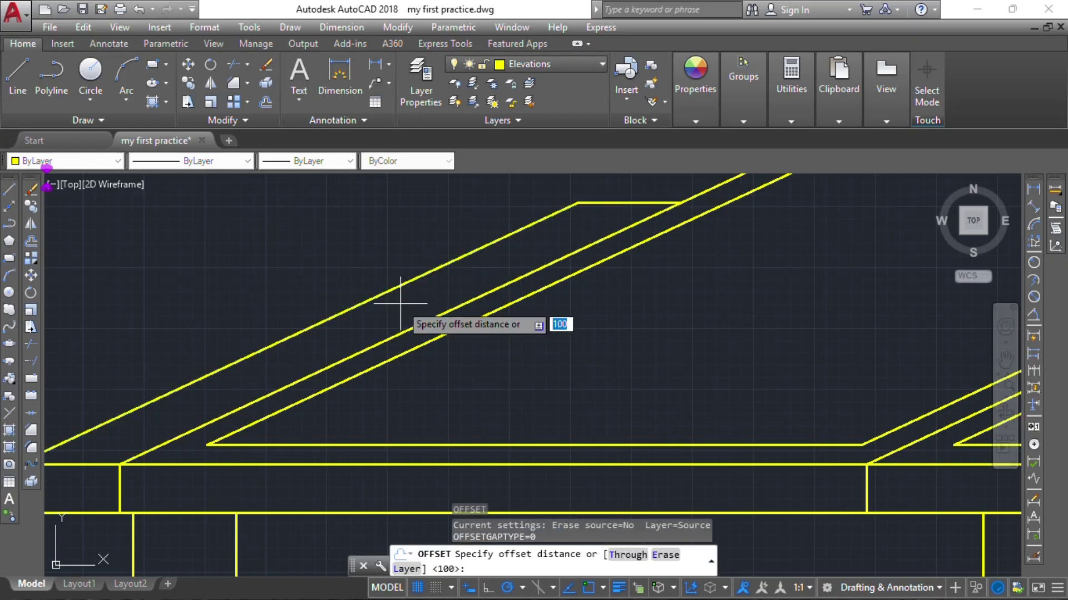
type("50")
key("Return")
left_click(393, 289)
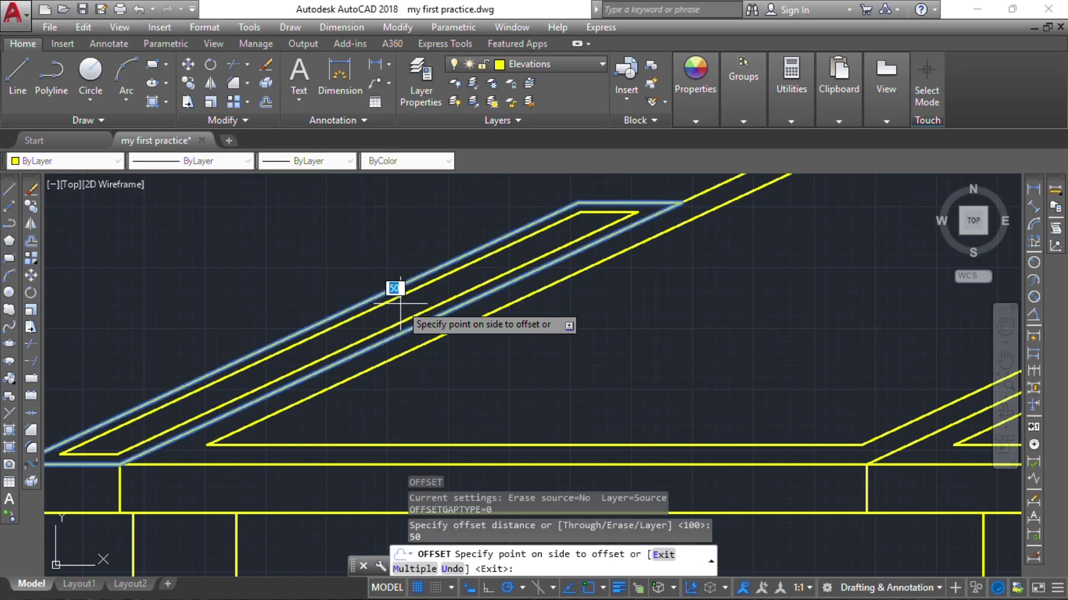
left_click(401, 304)
key("Escape")
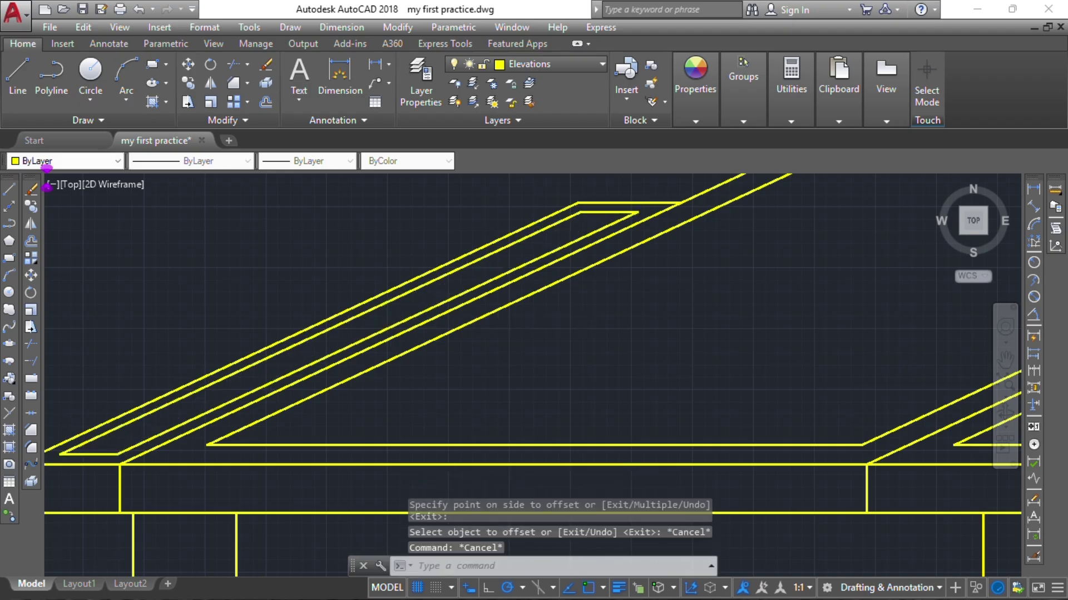
Review the doubled roof outlines across the whole front elevation.
scroll(578, 378, "down", 3)
middle_click_drag(578, 378, 580, 322)
middle_click_drag(675, 305, 529, 302)
scroll(785, 303, "down", 4)
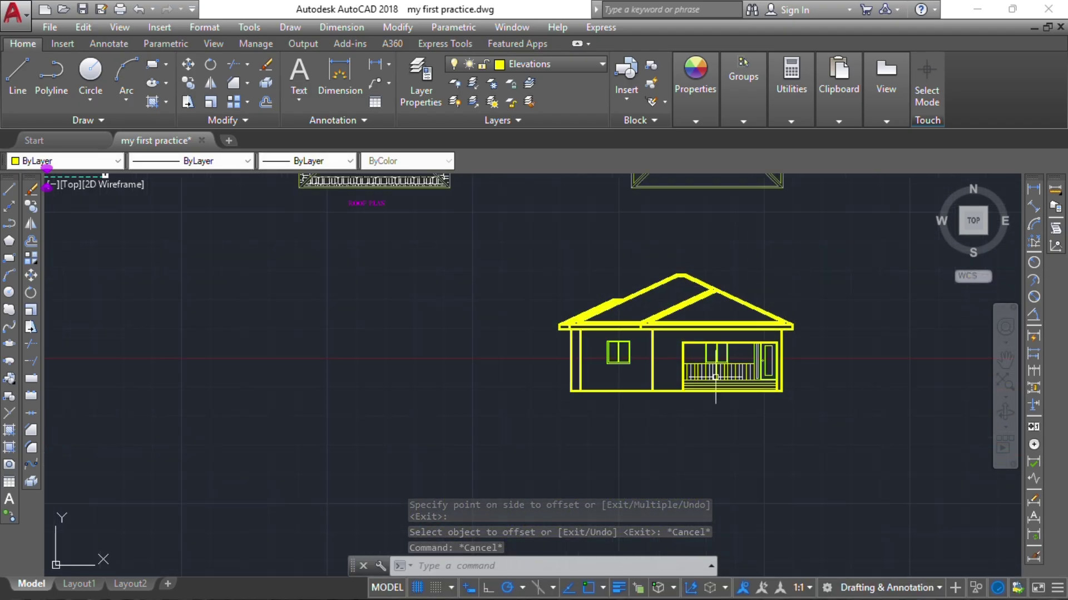
middle_click_drag(576, 344, 433, 412)
scroll(561, 397, "up", 2)
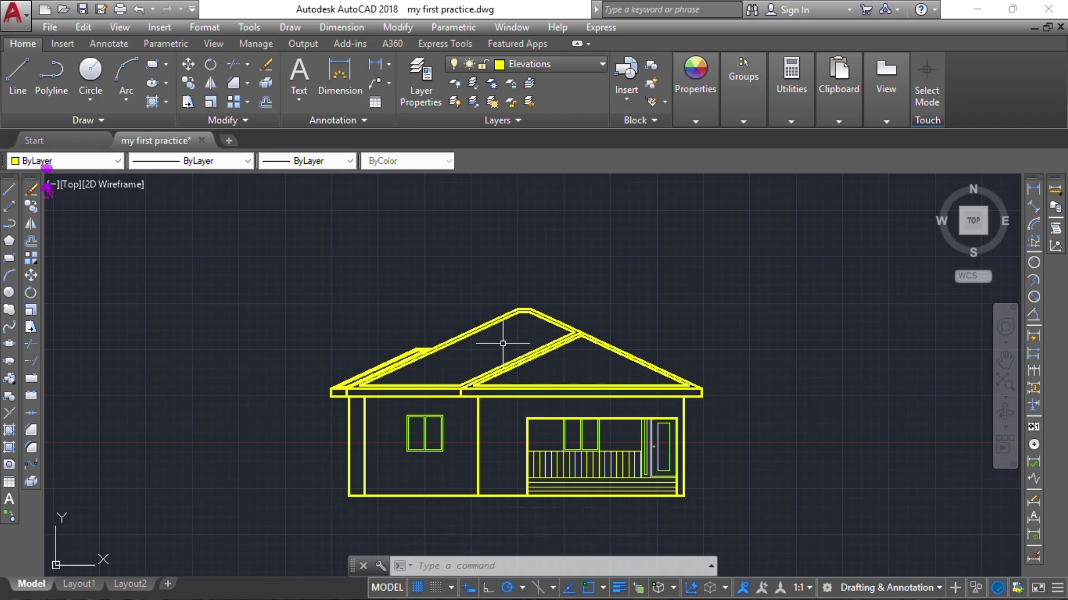
scroll(550, 332, "up", 4)
middle_click_drag(454, 391, 547, 320)
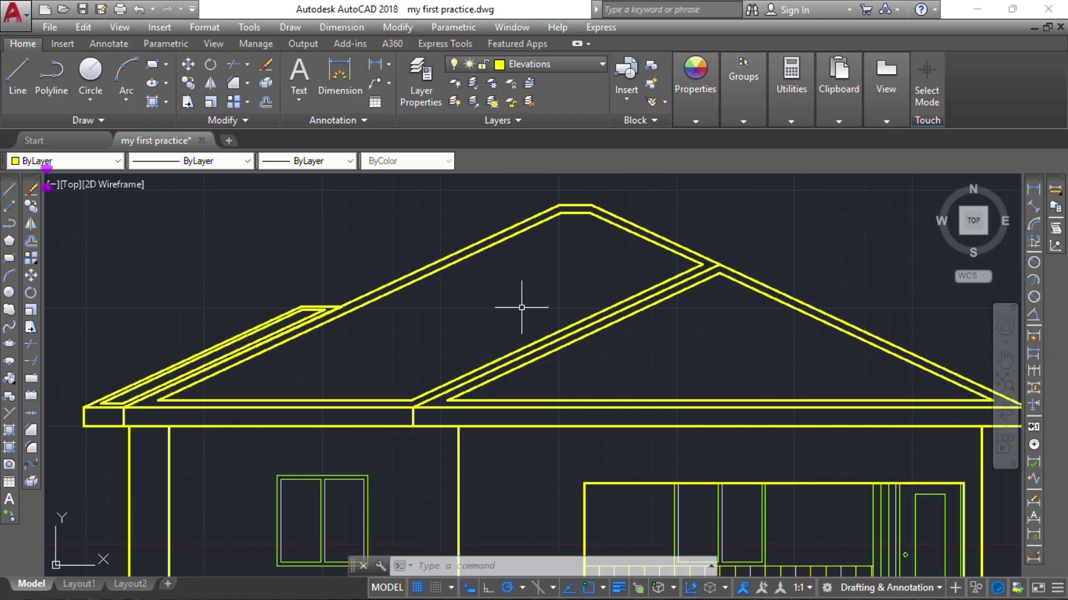
scroll(534, 313, "down", 4)
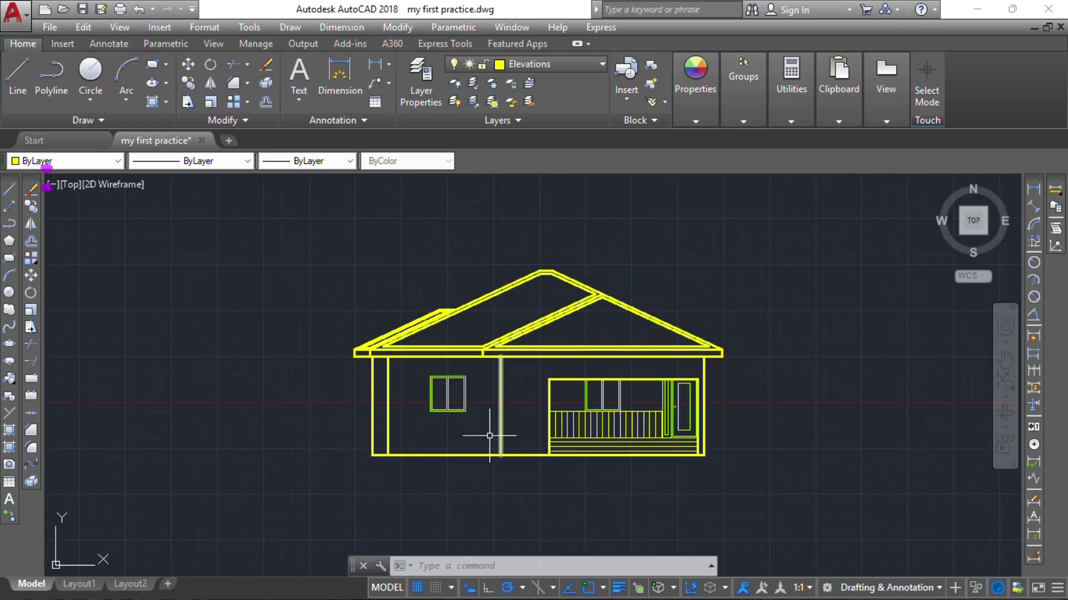
scroll(463, 396, "up", 2)
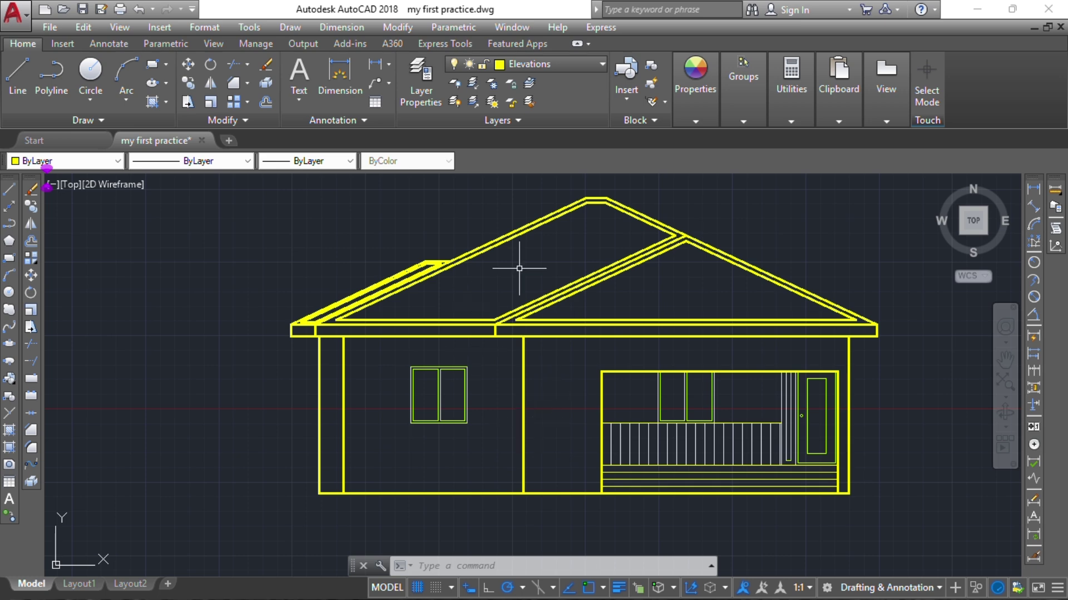
Examine the tile hatching of the roof plan as a reference for the elevation's roof faces.
scroll(493, 291, "down", 5)
mouse_move(471, 302)
middle_mouse_down()
mouse_move(470, 413)
mouse_move(675, 481)
middle_mouse_up()
scroll(559, 445, "up", 2)
scroll(704, 471, "down", 2)
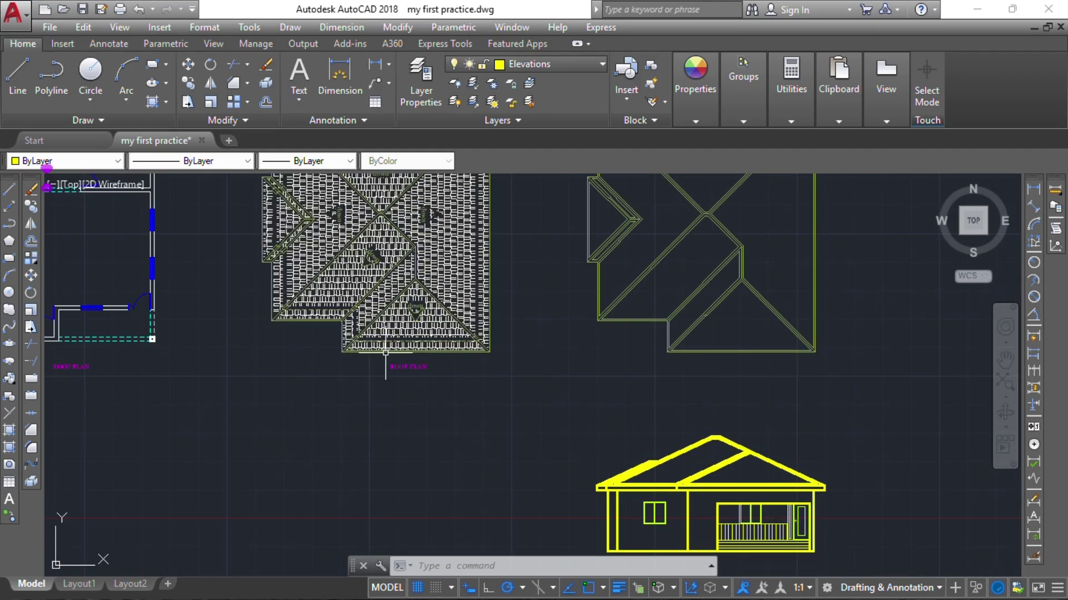
scroll(388, 349, "up", 6)
scroll(389, 295, "down", 2)
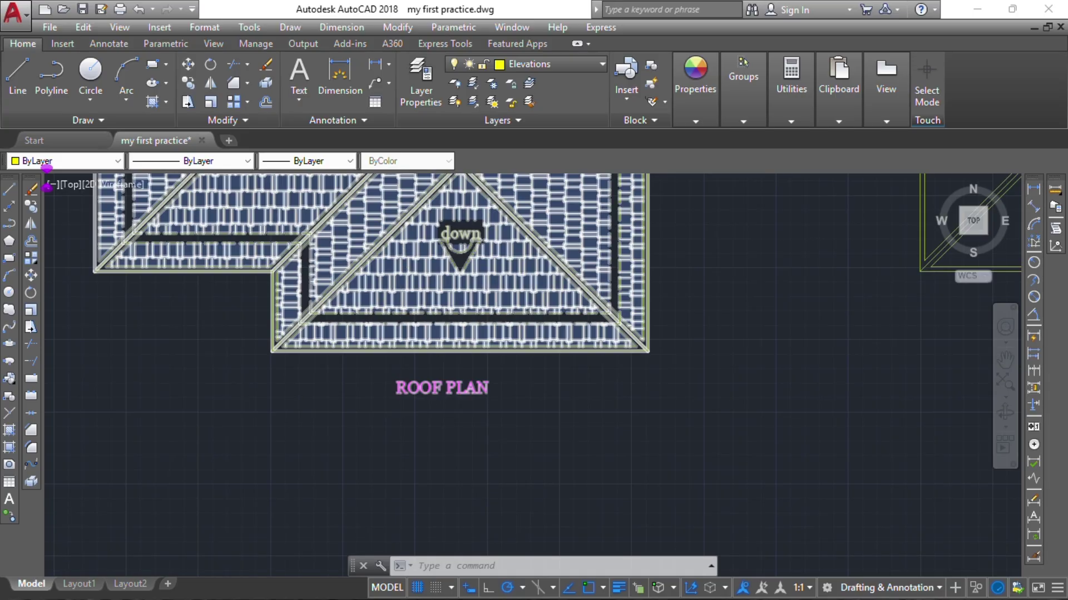
scroll(405, 312, "down", 3)
scroll(541, 355, "up", 4)
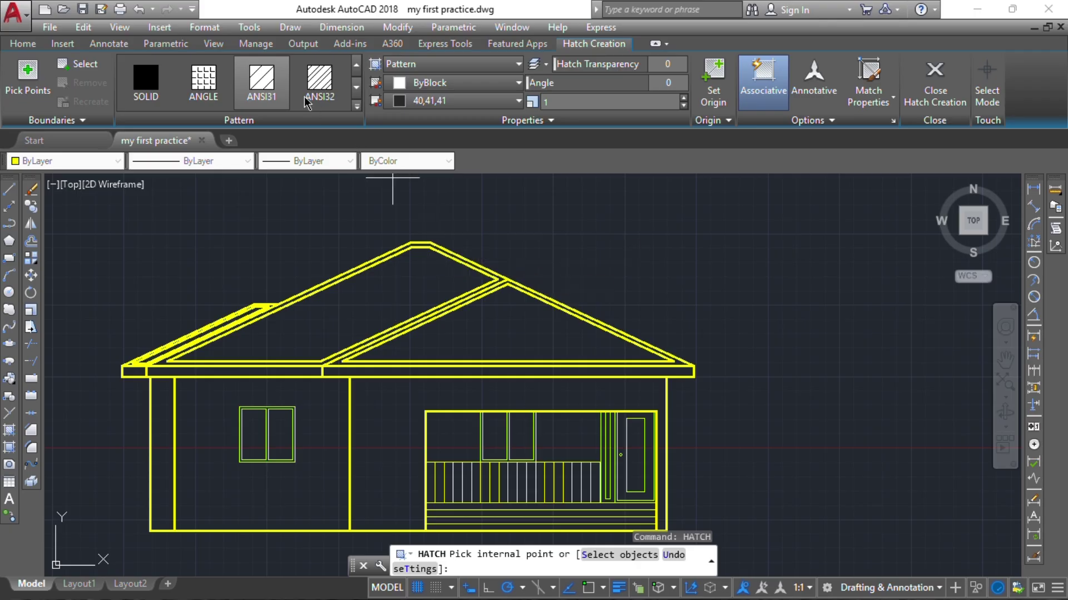
Set the hatch pattern to AR-RSHKE with a scale of 30, and leave the Hatch command.
left_click(356, 107)
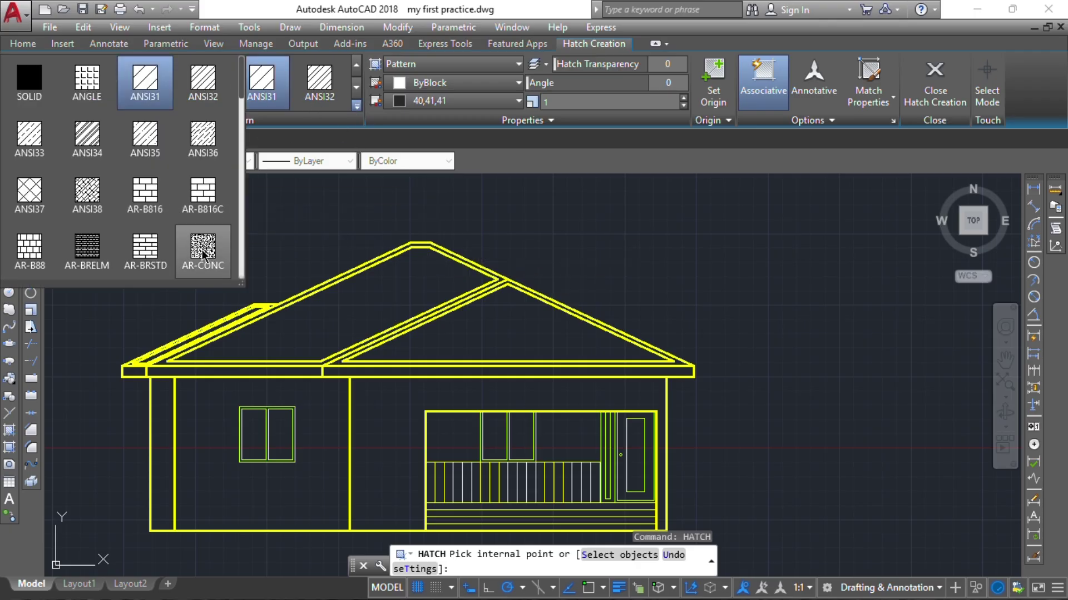
scroll(190, 233, "down", 1)
left_click(191, 234)
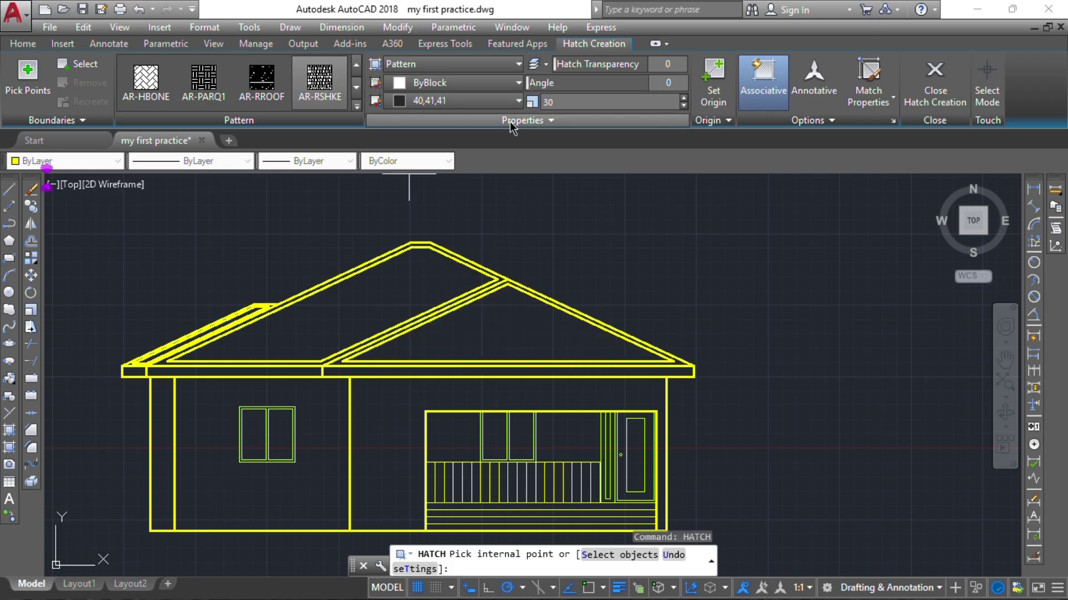
key("Escape")
key("Escape")
key("Escape")
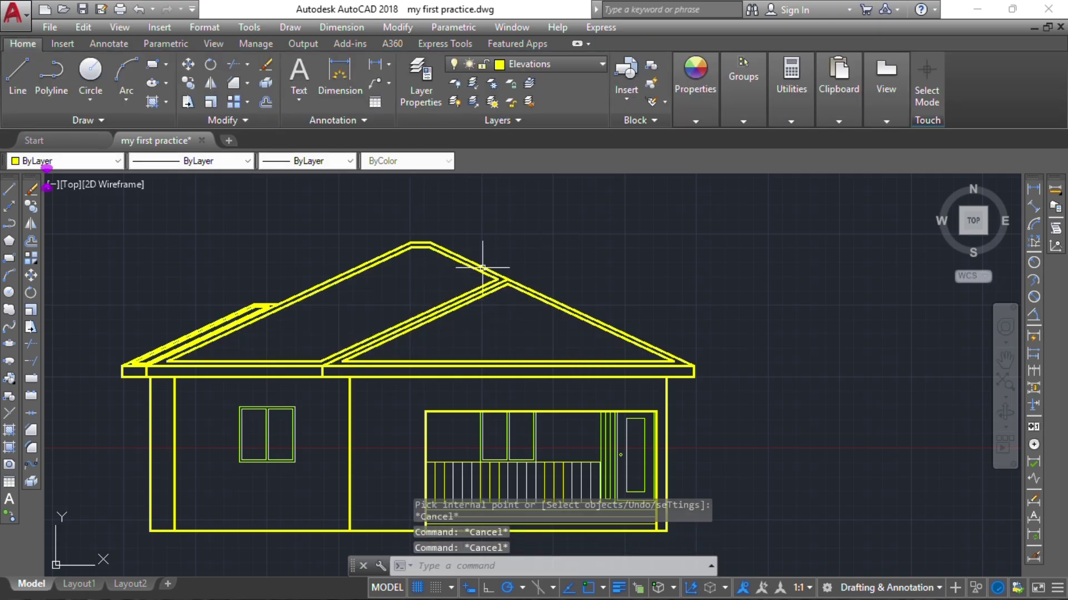
Make layer 0 current and hatch the front gable and the large main roof face with AR-RSHKE at scale 30.
left_click(528, 63)
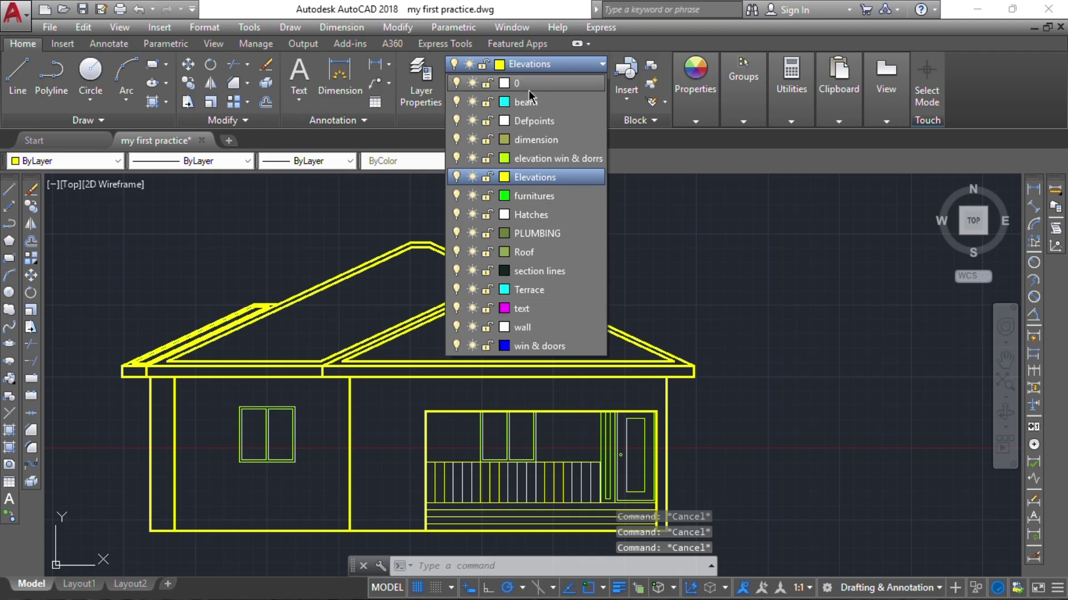
left_click(532, 86)
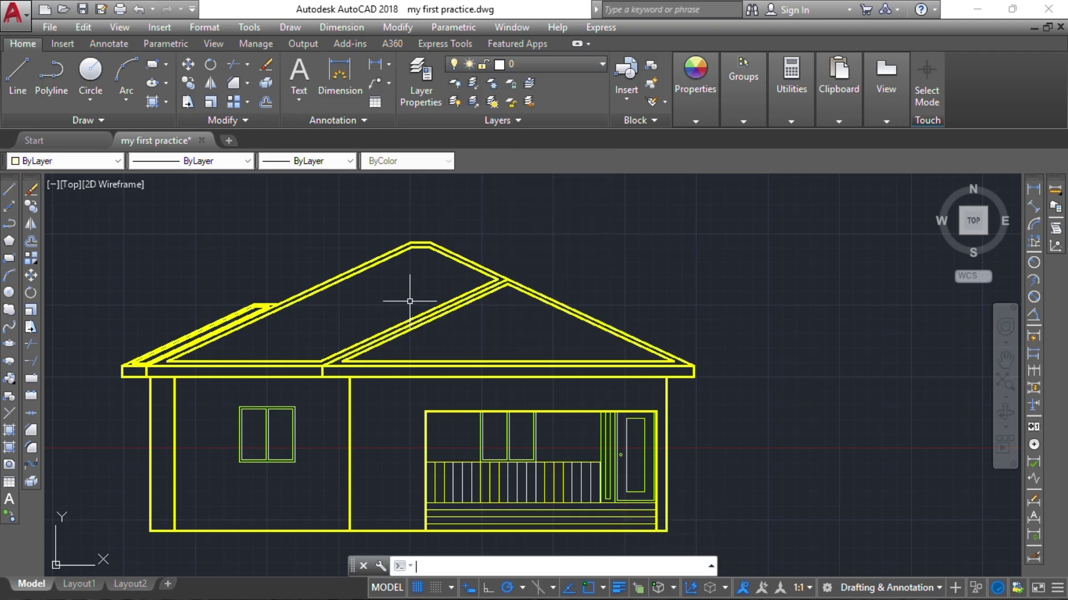
type("h")
key("Return")
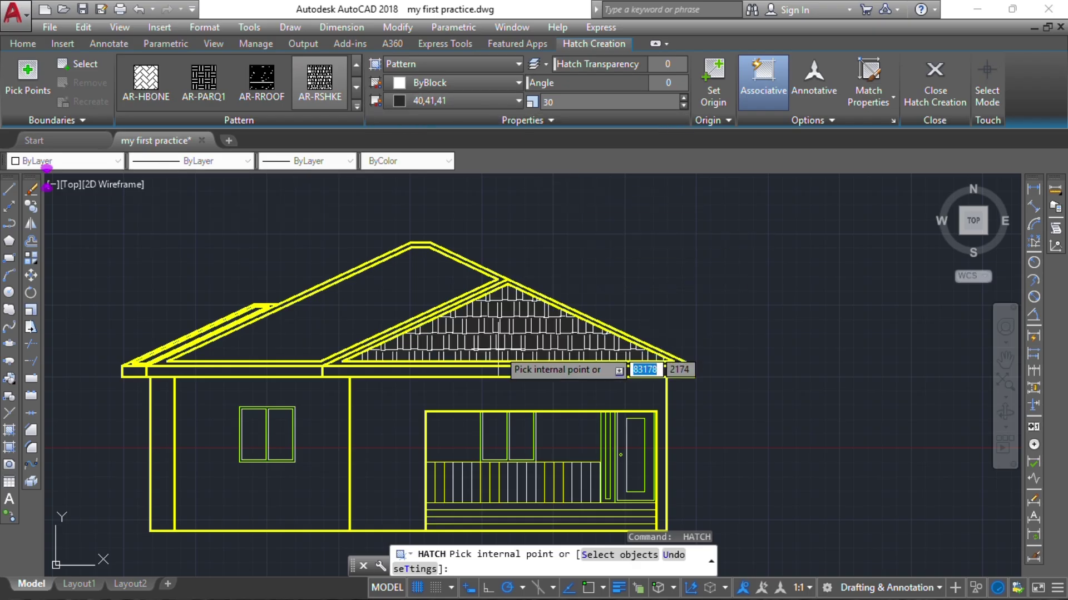
scroll(499, 349, "up", 5)
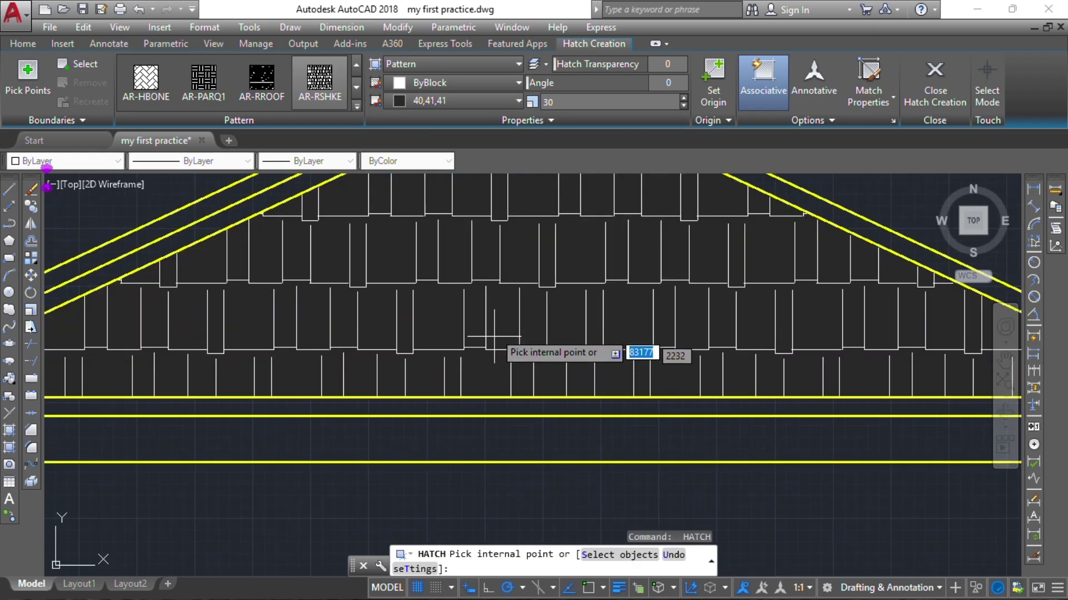
scroll(548, 284, "down", 5)
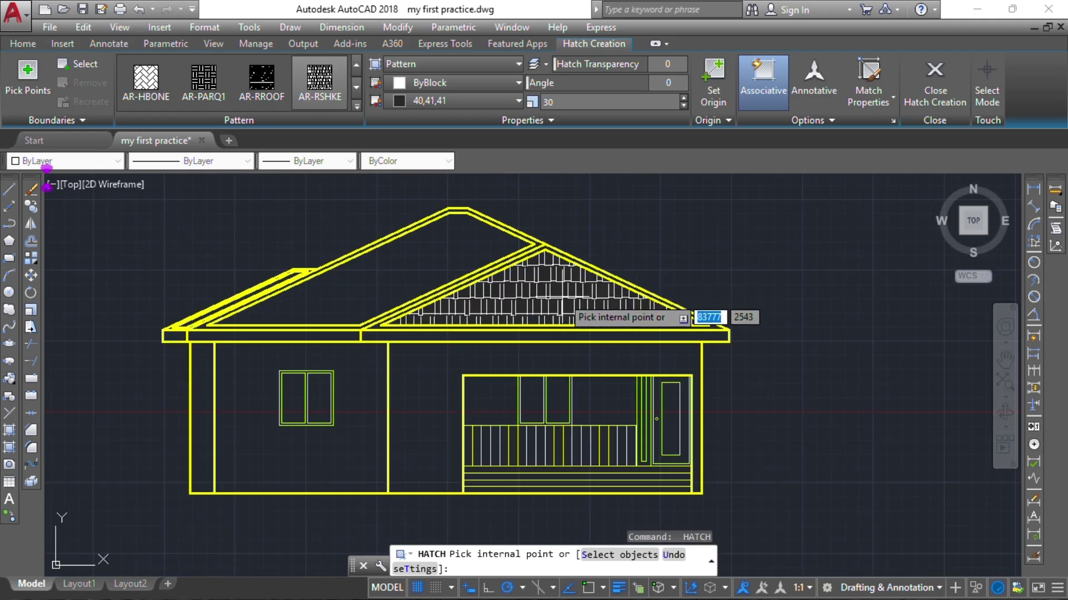
left_click(558, 305)
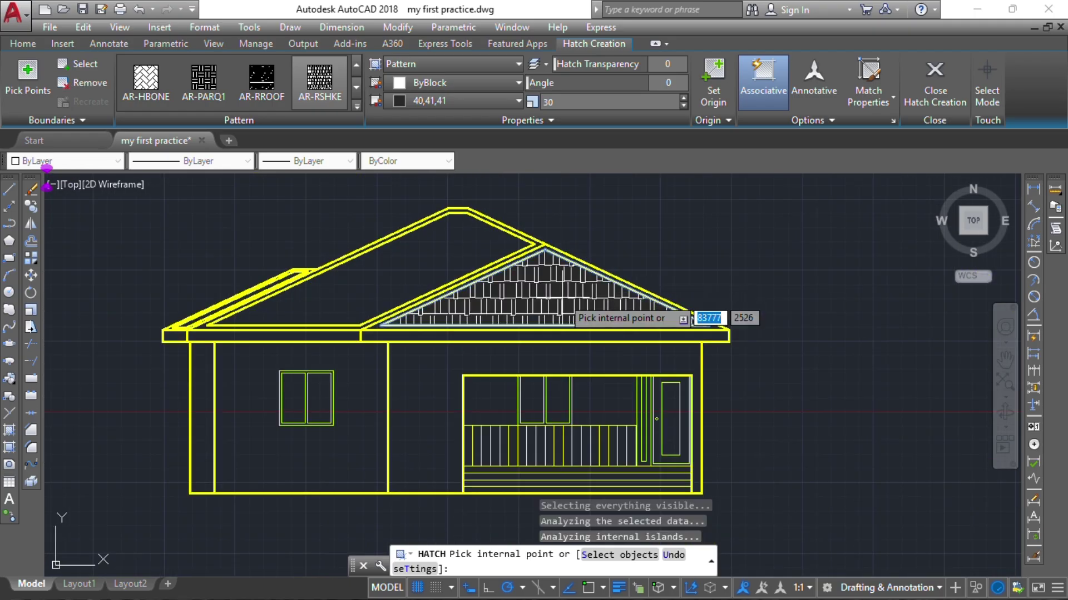
left_click(405, 262)
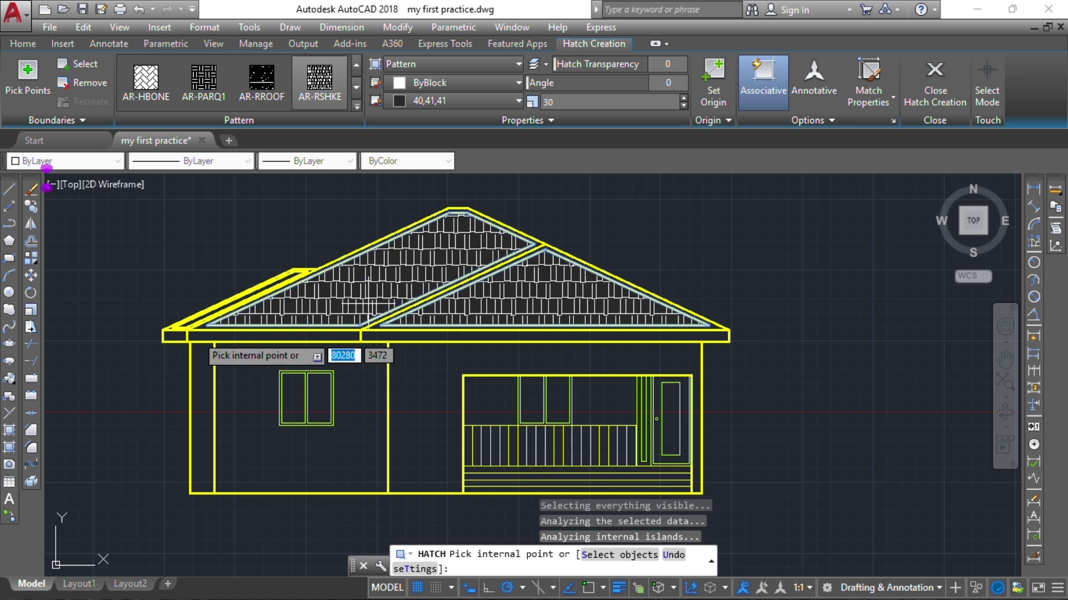
Hatch the narrow side roof face with the same AR-RSHKE pattern and finish the Hatch command.
scroll(222, 295, "up", 4)
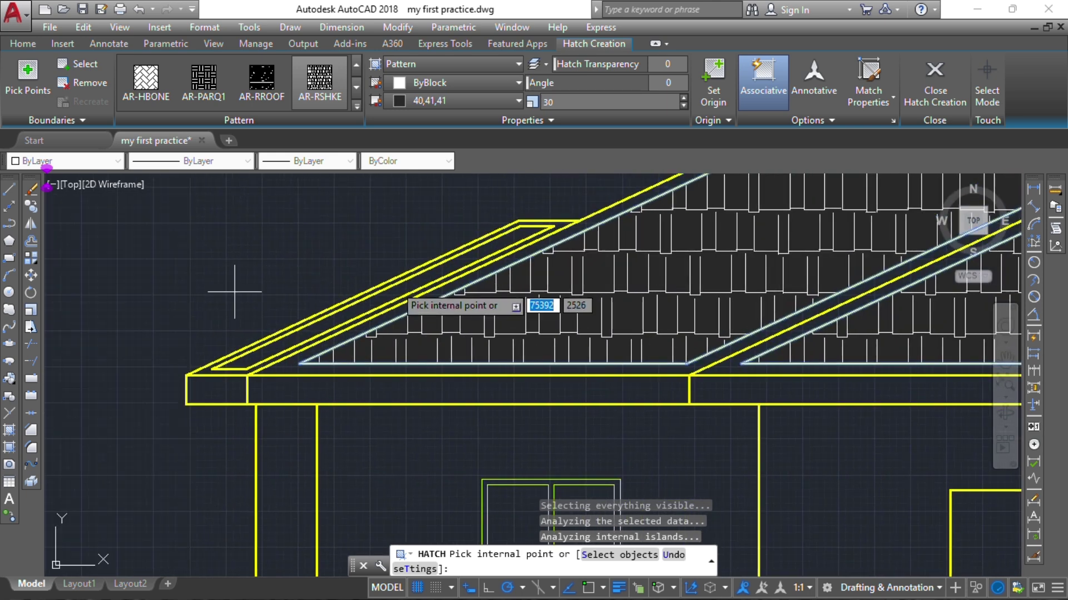
left_click(395, 289)
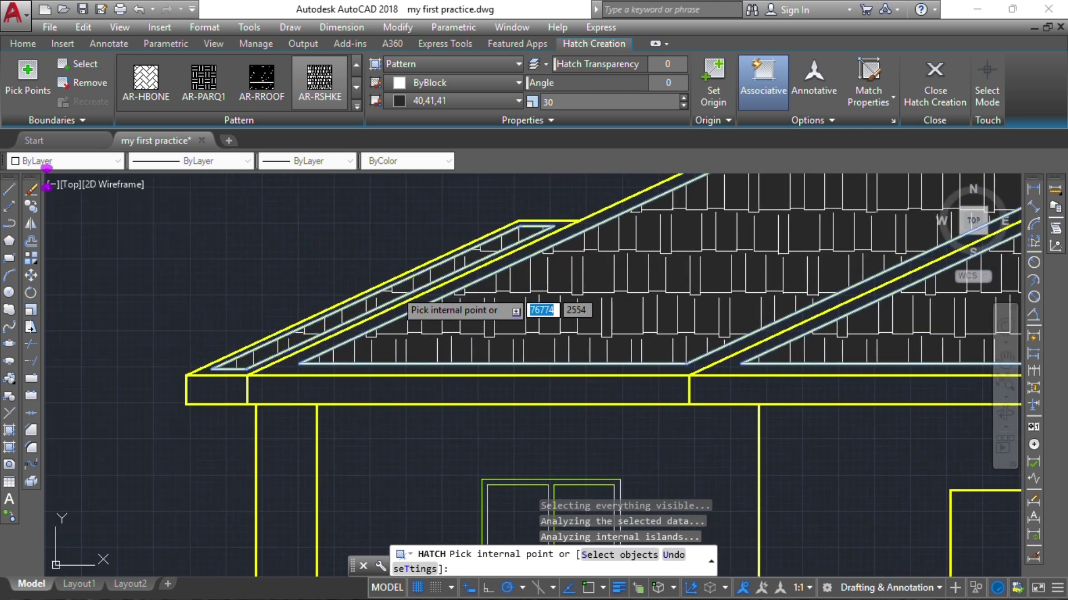
scroll(525, 342, "down", 4)
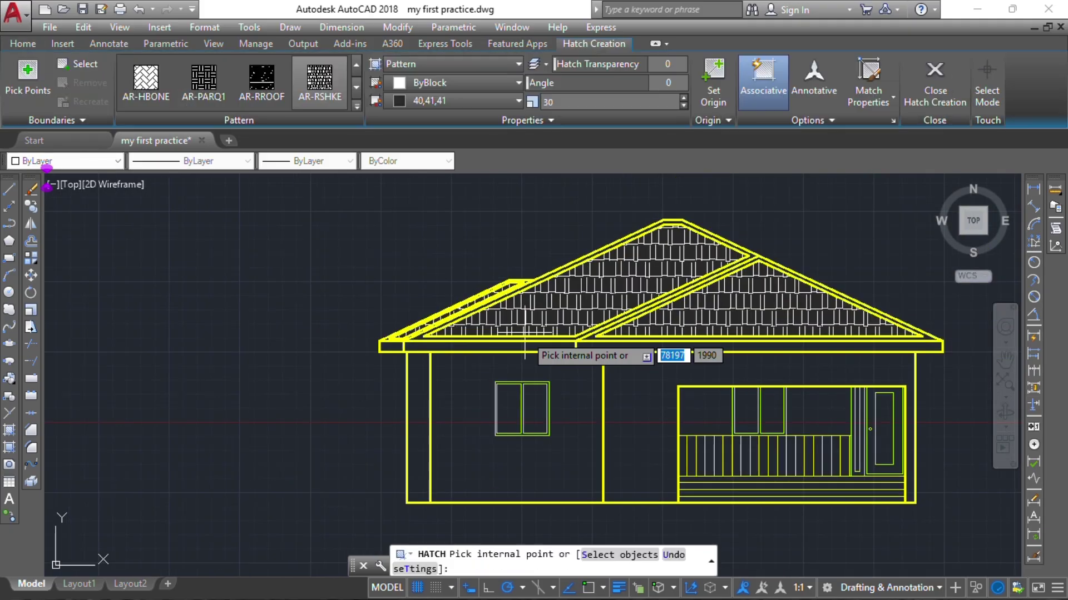
scroll(525, 342, "down", 2)
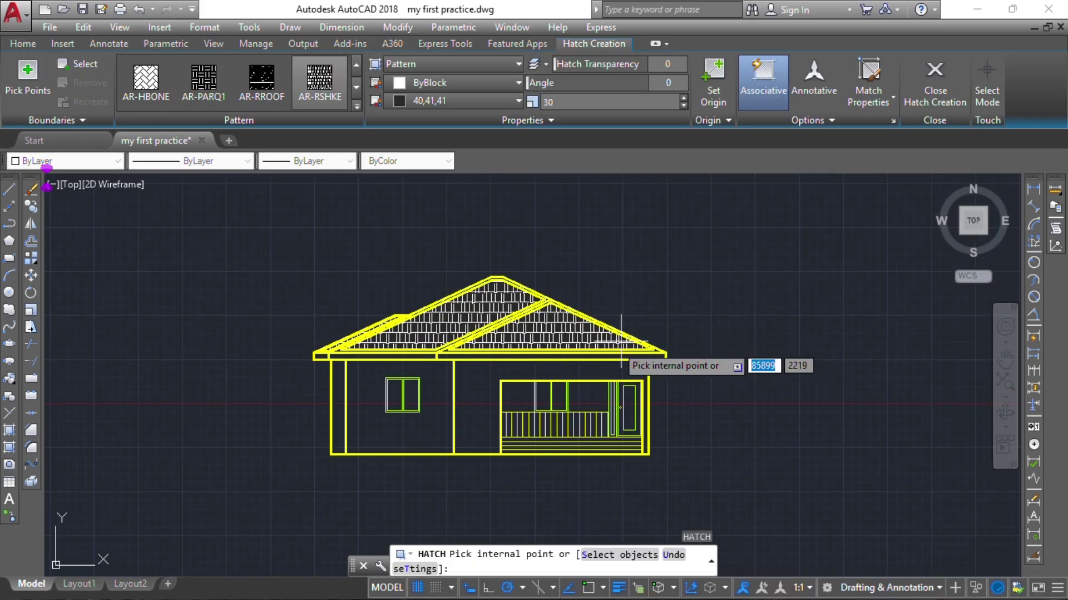
key("Escape")
key("Escape")
key("Escape")
Review the shake hatching on the roof faces and the walls and terrace of the front elevation.
scroll(549, 322, "up", 5)
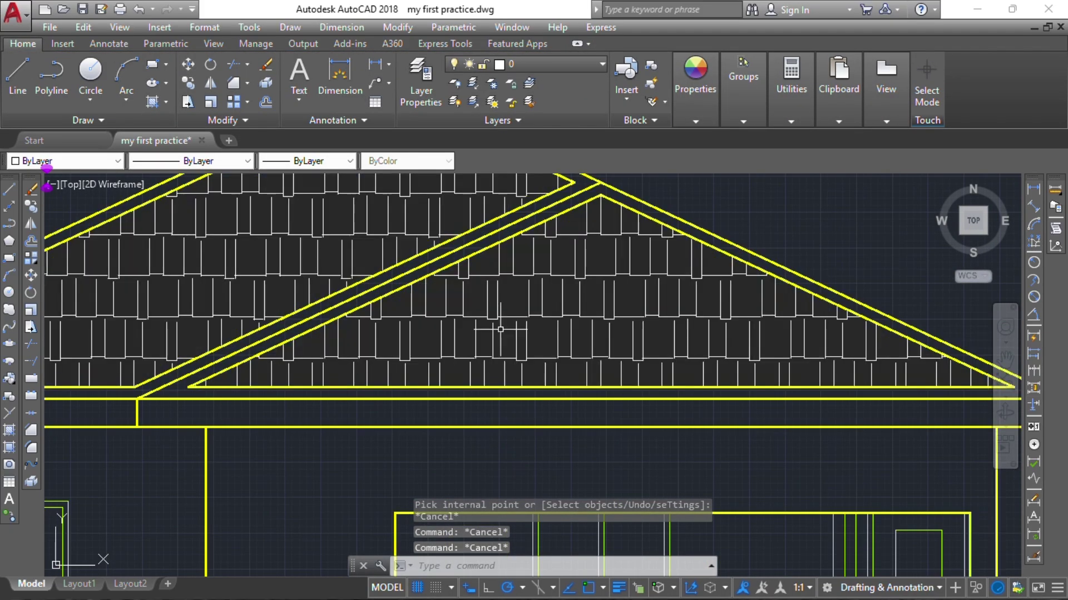
scroll(514, 351, "down", 5)
scroll(462, 430, "up", 4)
middle_click_drag(447, 425, 426, 359)
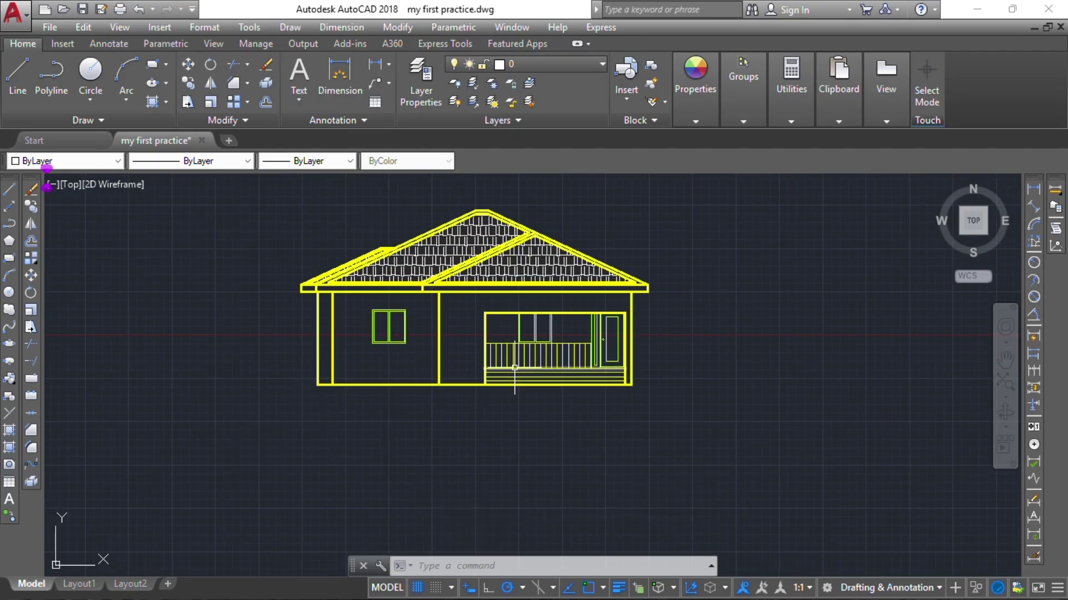
scroll(515, 367, "up", 2)
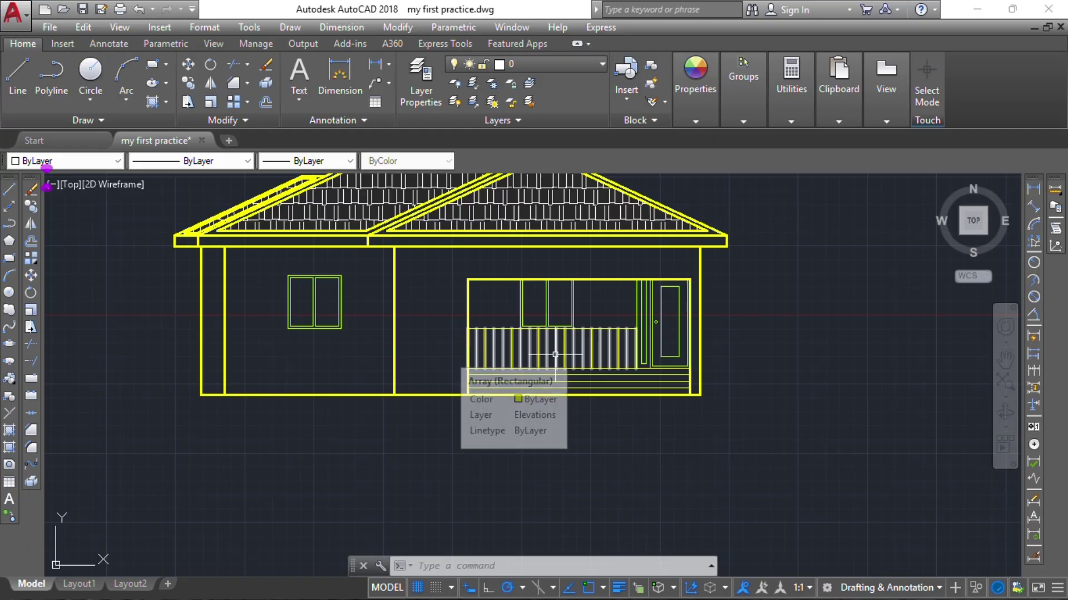